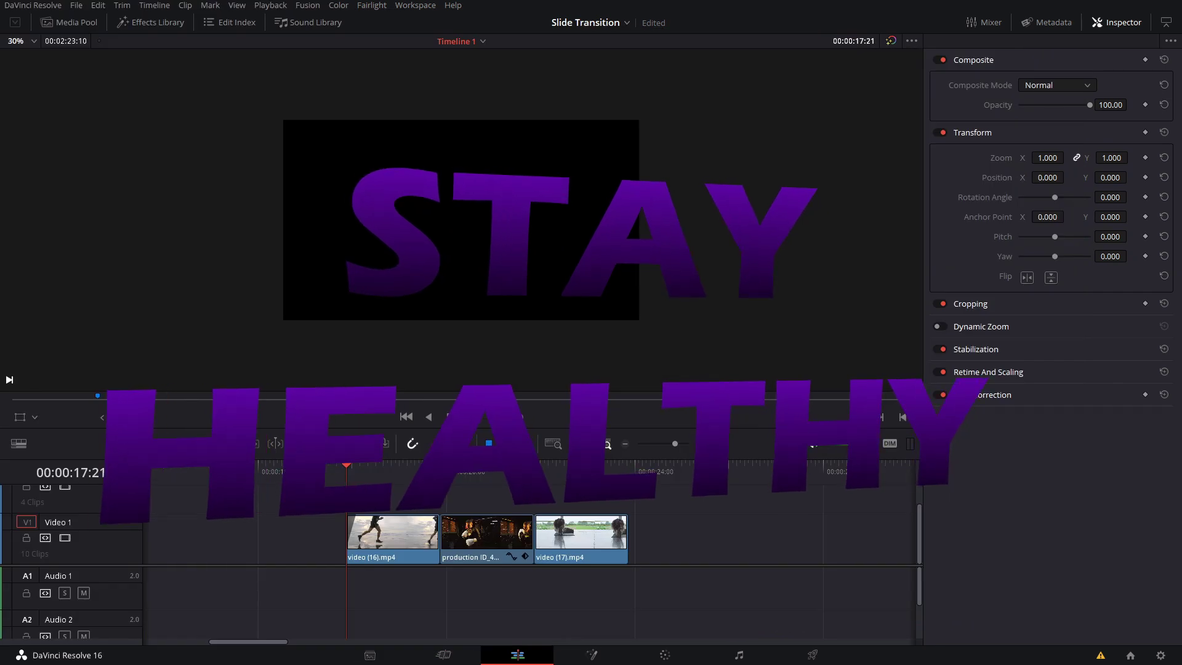
# Step: Open the Effects Library to Toolbox > Effects, listing Adjustment Clip and Fusion Composition
pyautogui.click(150, 24)
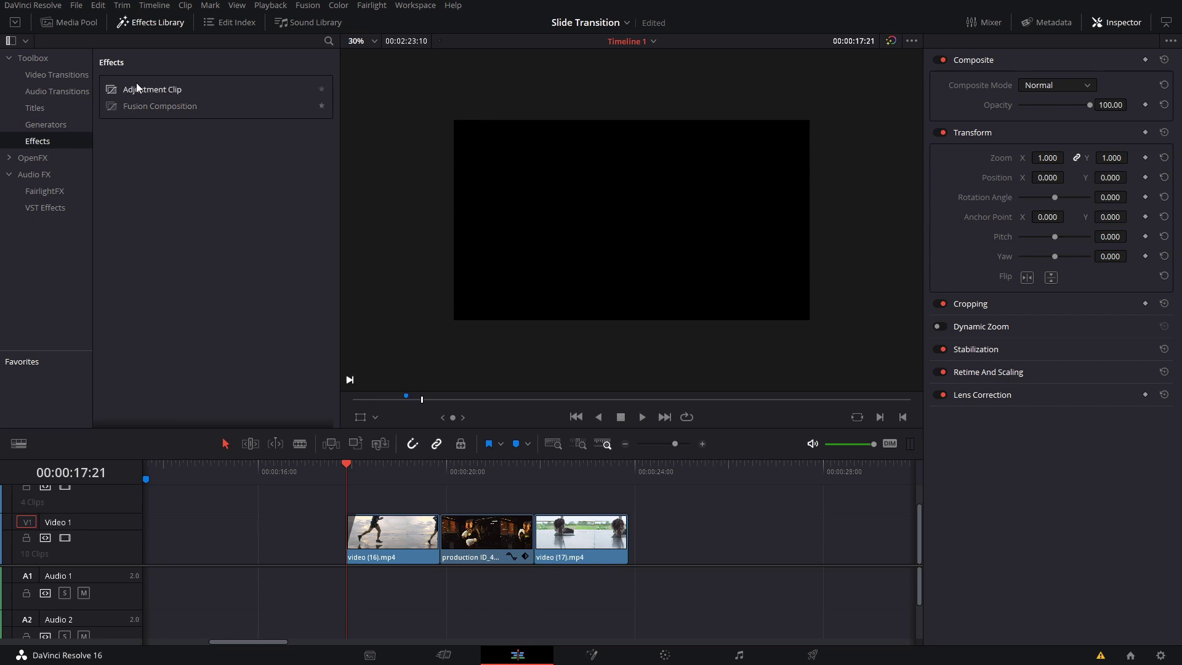
# Step: Drop an Adjustment Clip on V2 and cut away its part after 20:05
pyautogui.moveTo(158, 90); pyautogui.dragTo(411, 495)
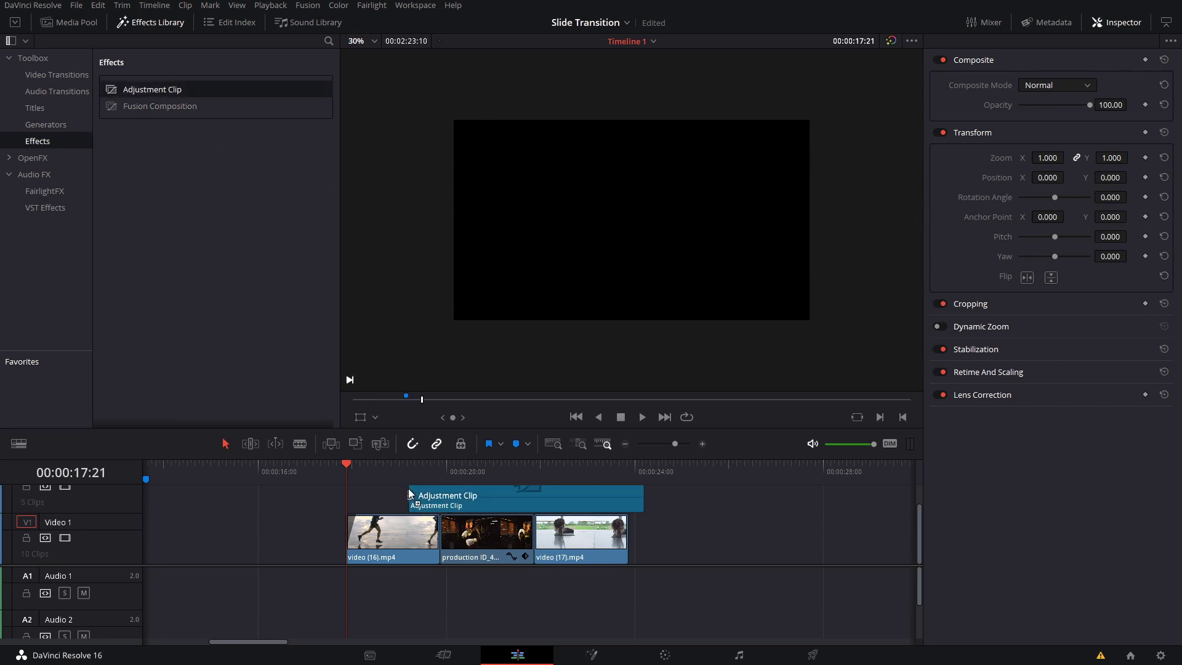
pyautogui.click(411, 468)
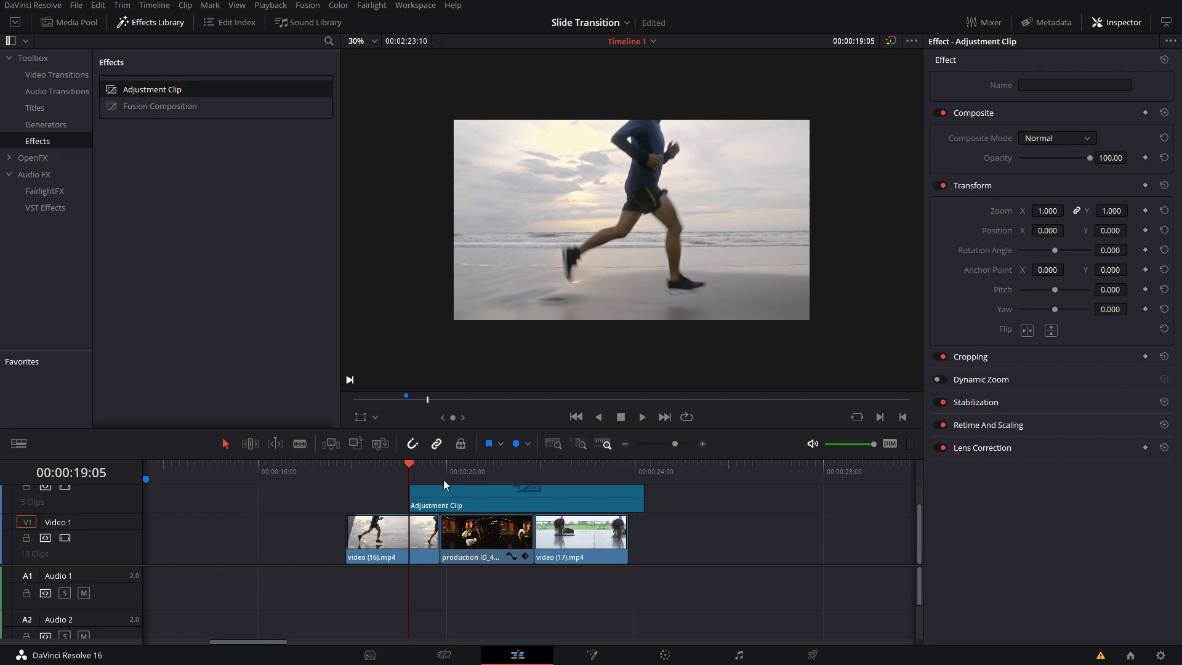
pyautogui.hotkey('shift', 'Right')
pyautogui.press('b')
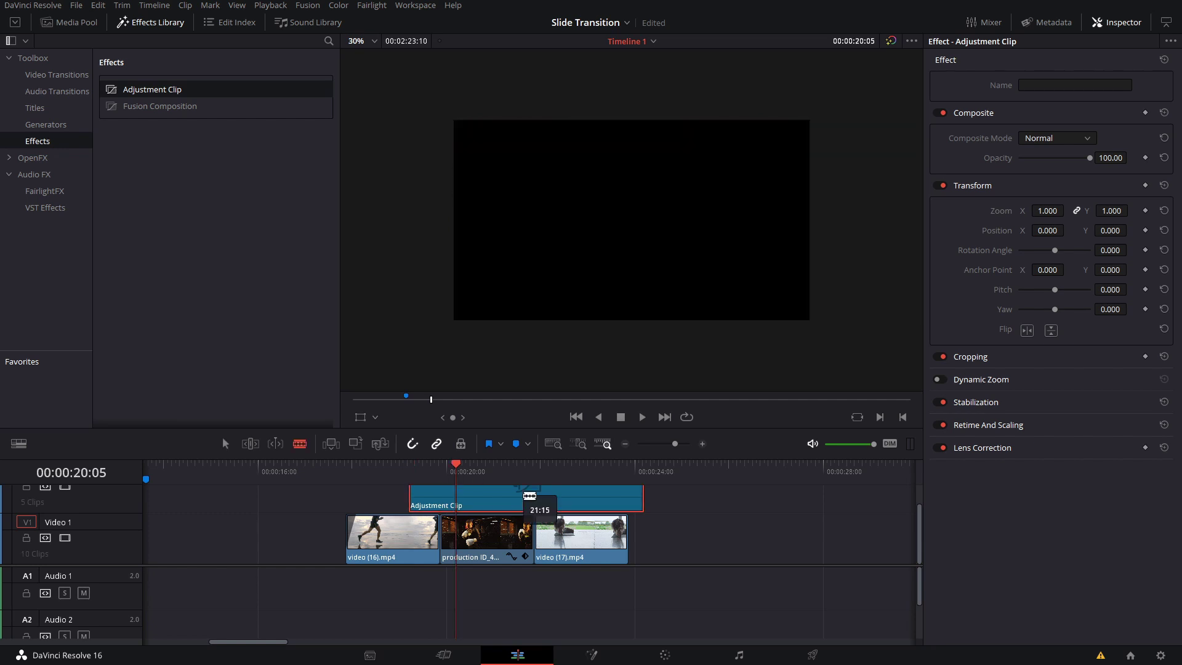
pyautogui.click(472, 503)
pyautogui.press('a')
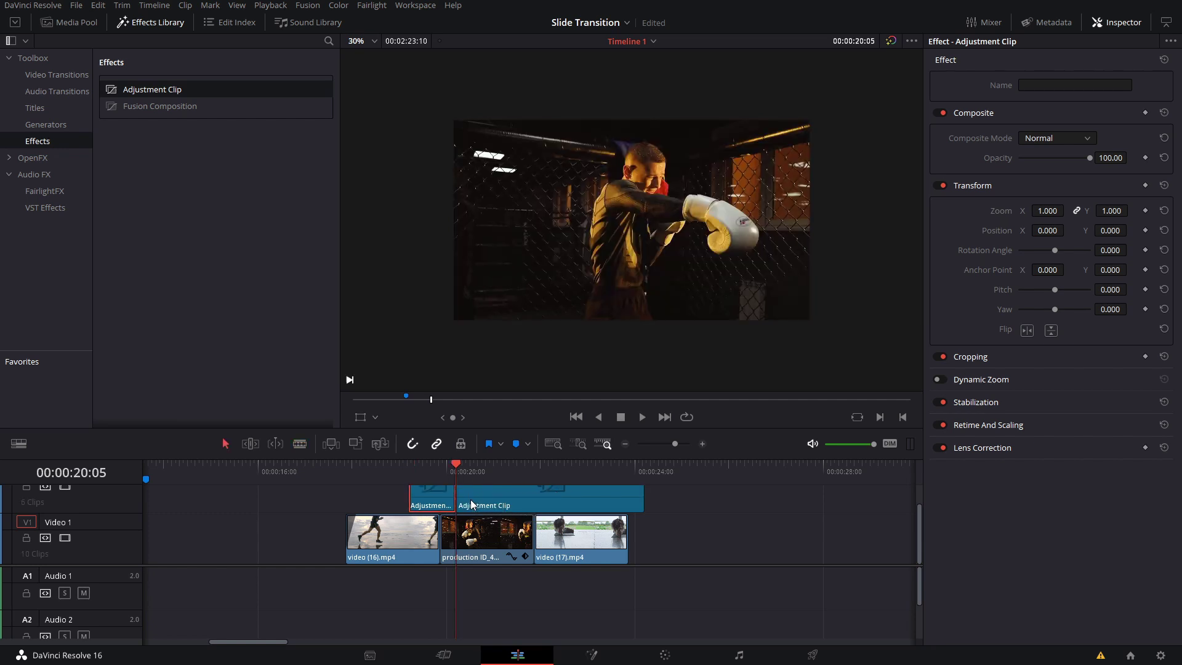
pyautogui.click(472, 503)
pyautogui.press('Delete')
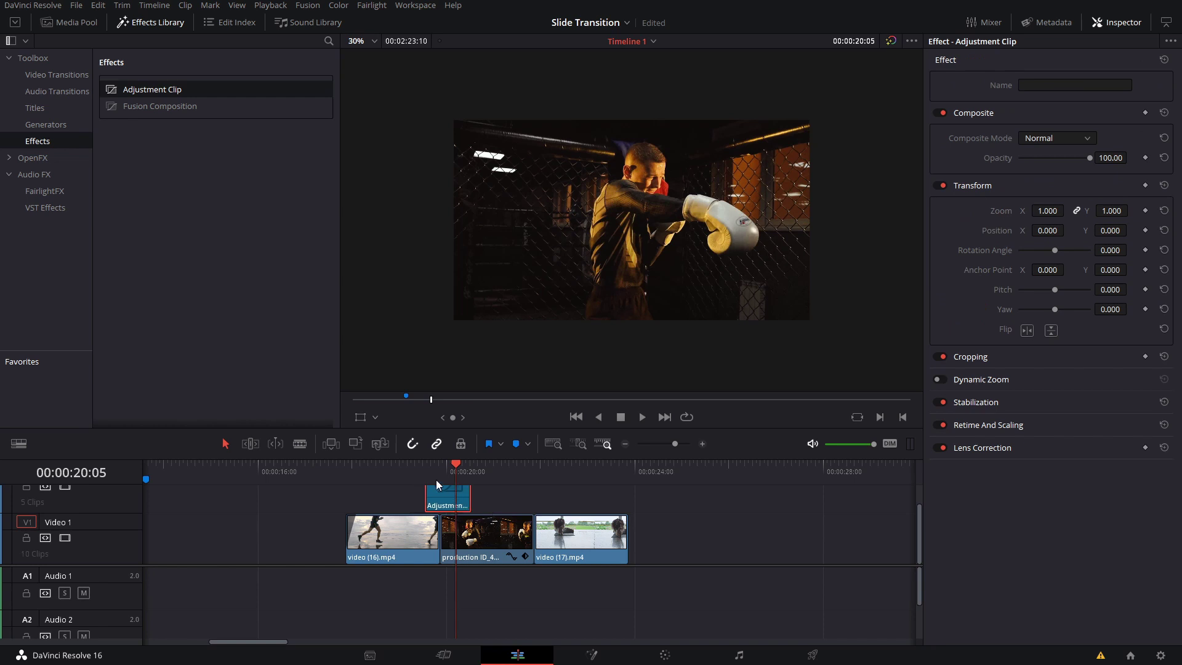
# Step: Slide the Adjustment Clip earlier toward 19:11 and trim its end over the runner-to-boxer cut
pyautogui.click(439, 480)
pyautogui.press('Left')
pyautogui.press('Left')
pyautogui.press('Left')
pyautogui.press('Left')
pyautogui.press('Left')
pyautogui.press('Left')
pyautogui.press('Left')
pyautogui.press('Left')
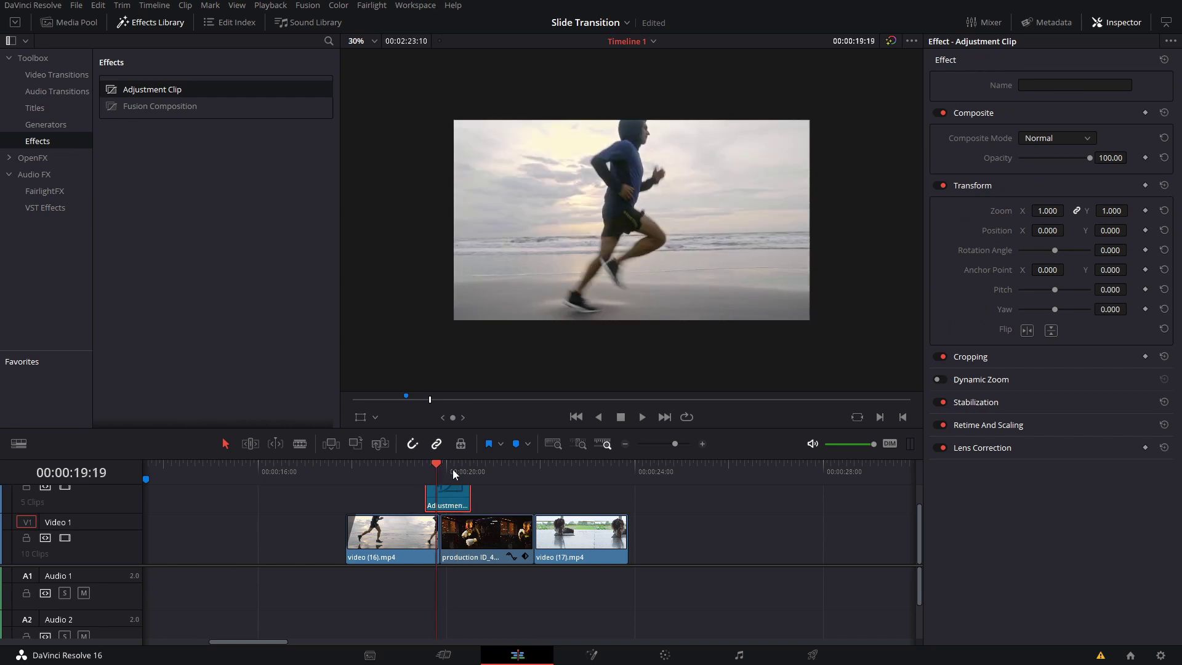
pyautogui.press('Left')
pyautogui.press('Left')
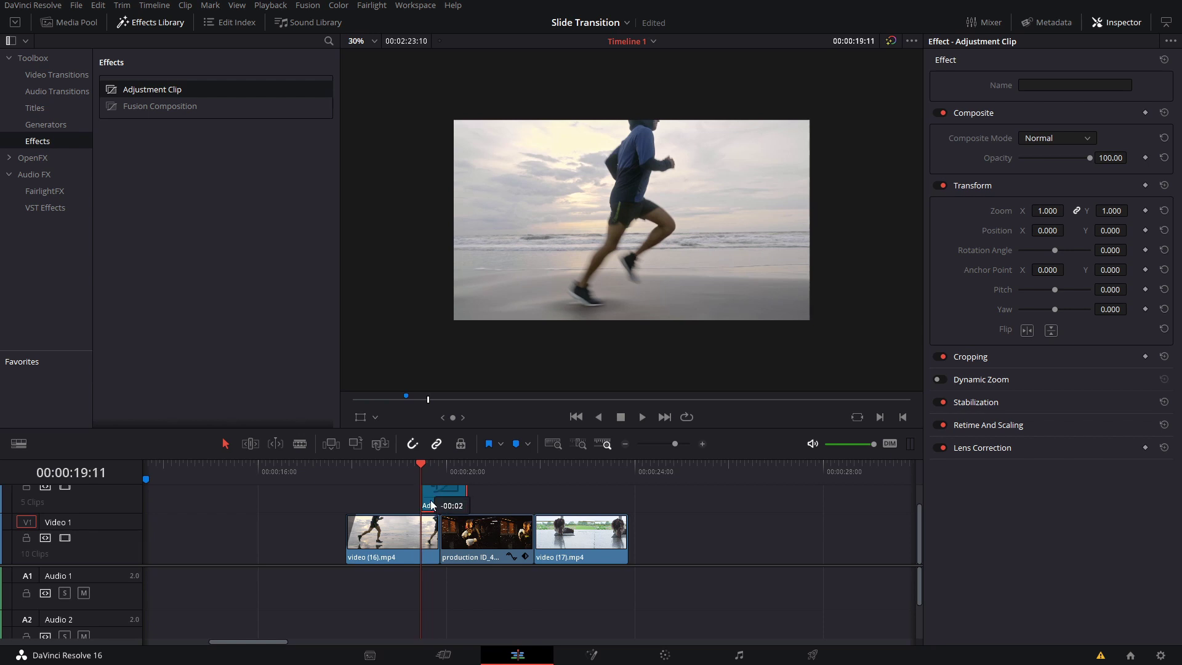
pyautogui.scroll(2, 447, 535)
pyautogui.scroll(1, 446, 535)
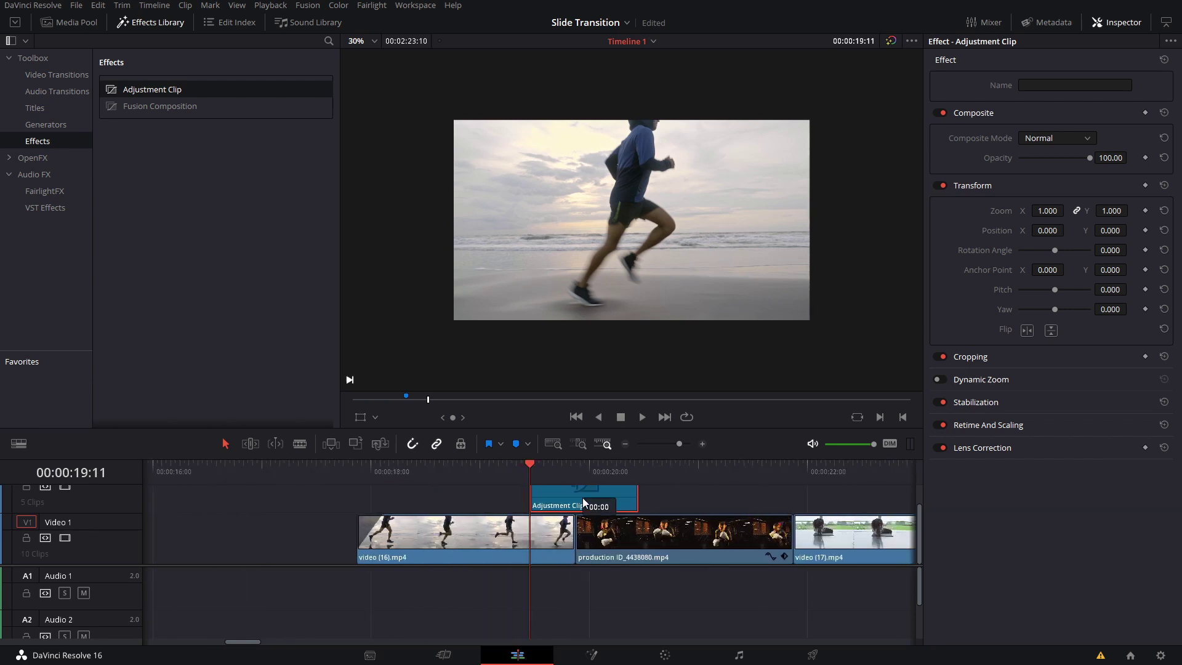
pyautogui.moveTo(582, 498)
pyautogui.mouseDown()
pyautogui.moveTo(566, 499)
pyautogui.moveTo(624, 505)
pyautogui.moveTo(566, 500)
pyautogui.moveTo(583, 500)
pyautogui.moveTo(574, 489)
pyautogui.mouseUp()
pyautogui.click(523, 475)
pyautogui.click(574, 472)
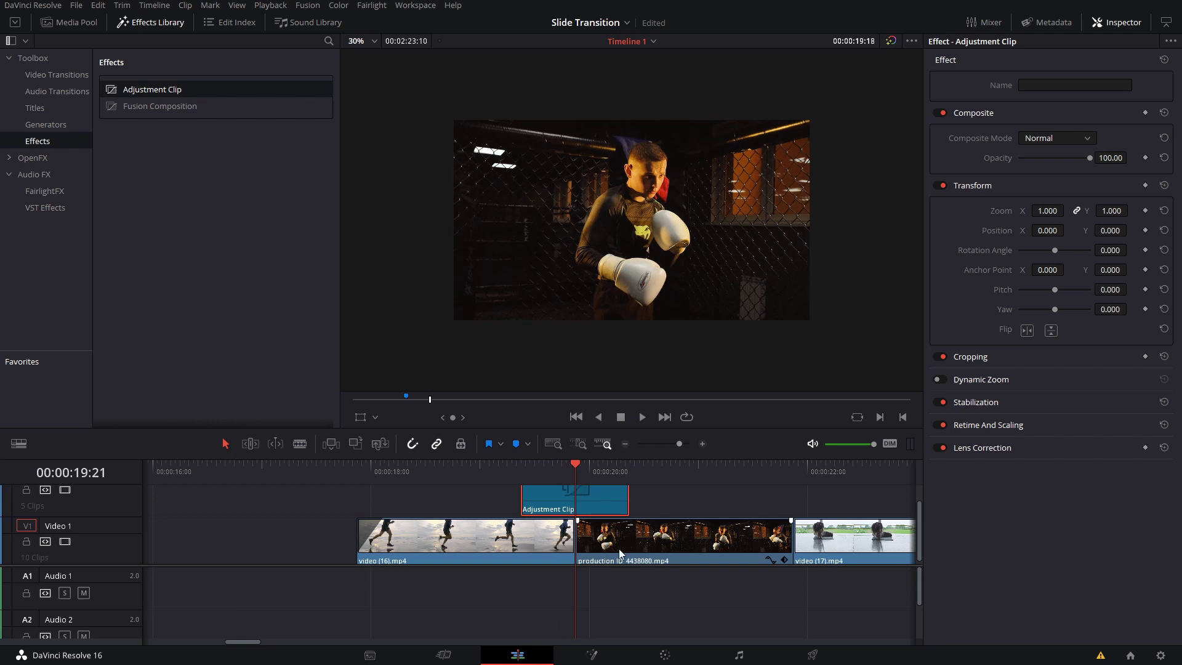
# Step: Open the Adjustment Clip in the Fusion page and hide the Spline and Media Pool panels
pyautogui.rightClick(563, 500)
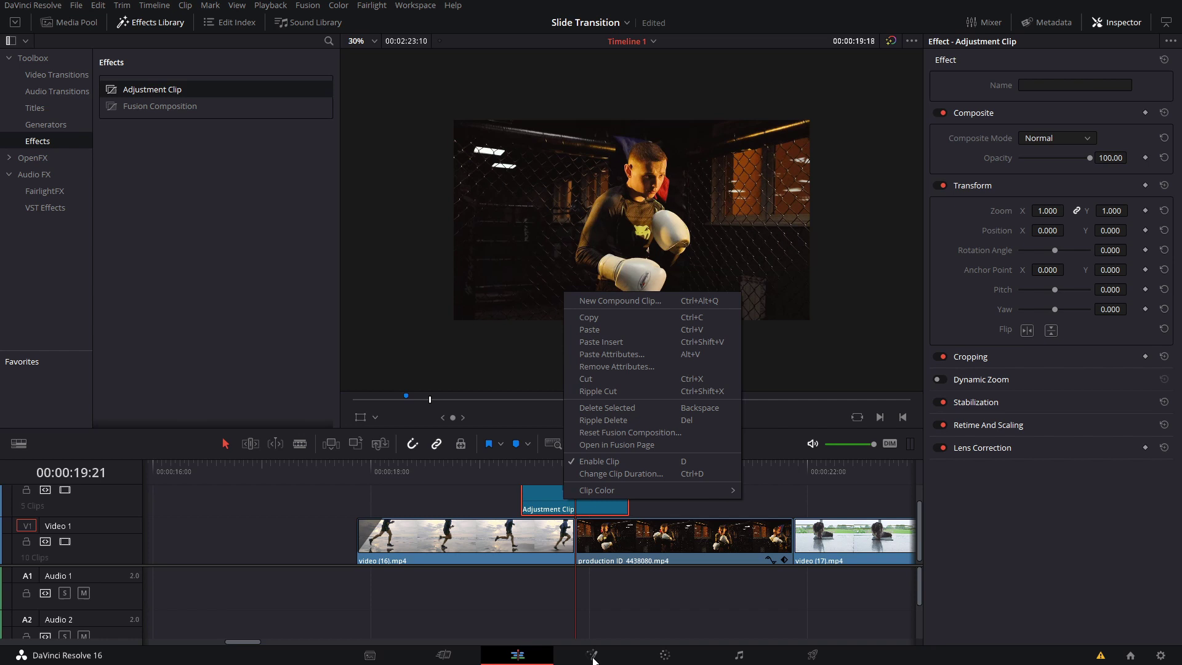
pyautogui.click(637, 445)
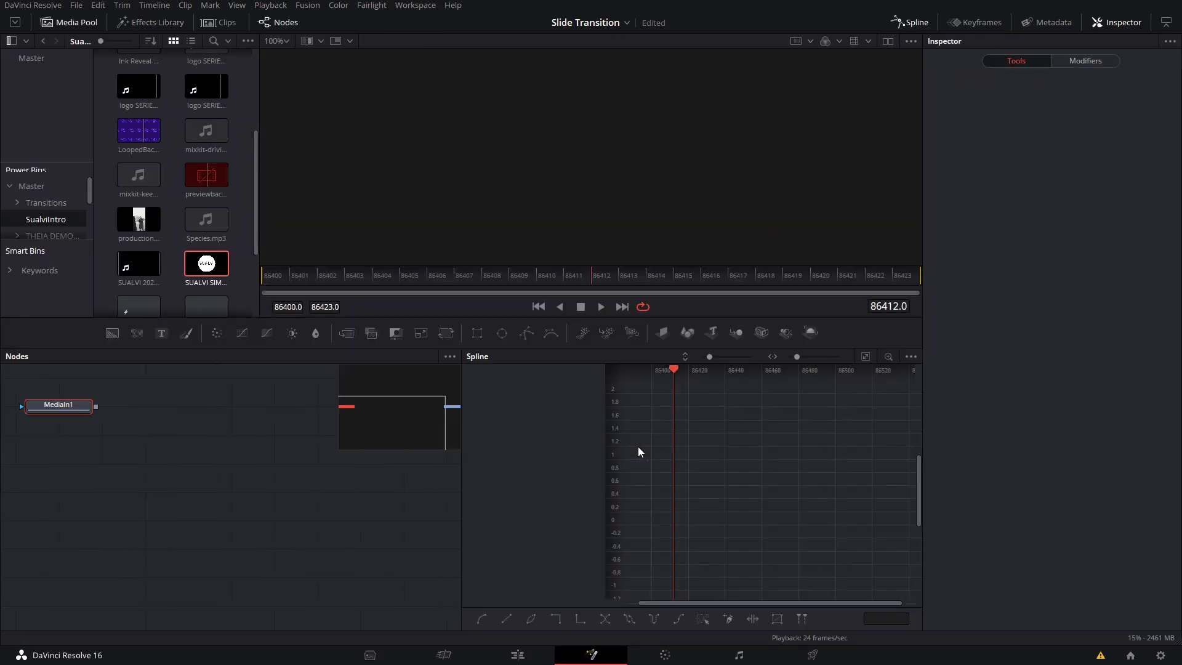
pyautogui.click(910, 22)
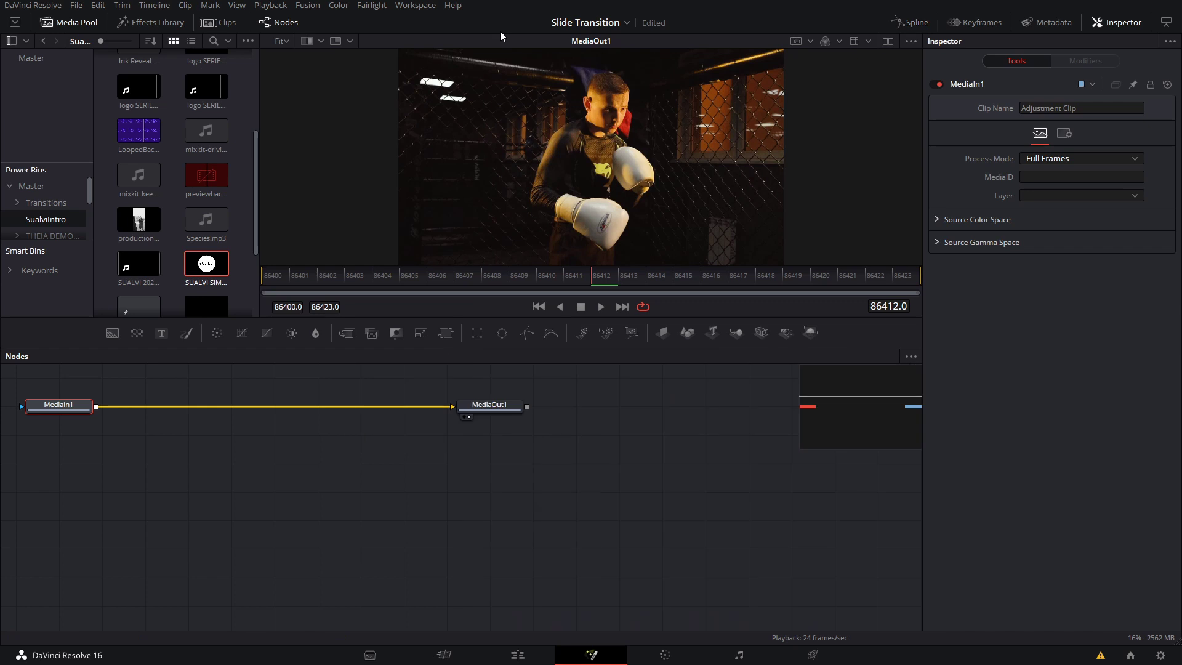
pyautogui.click(69, 22)
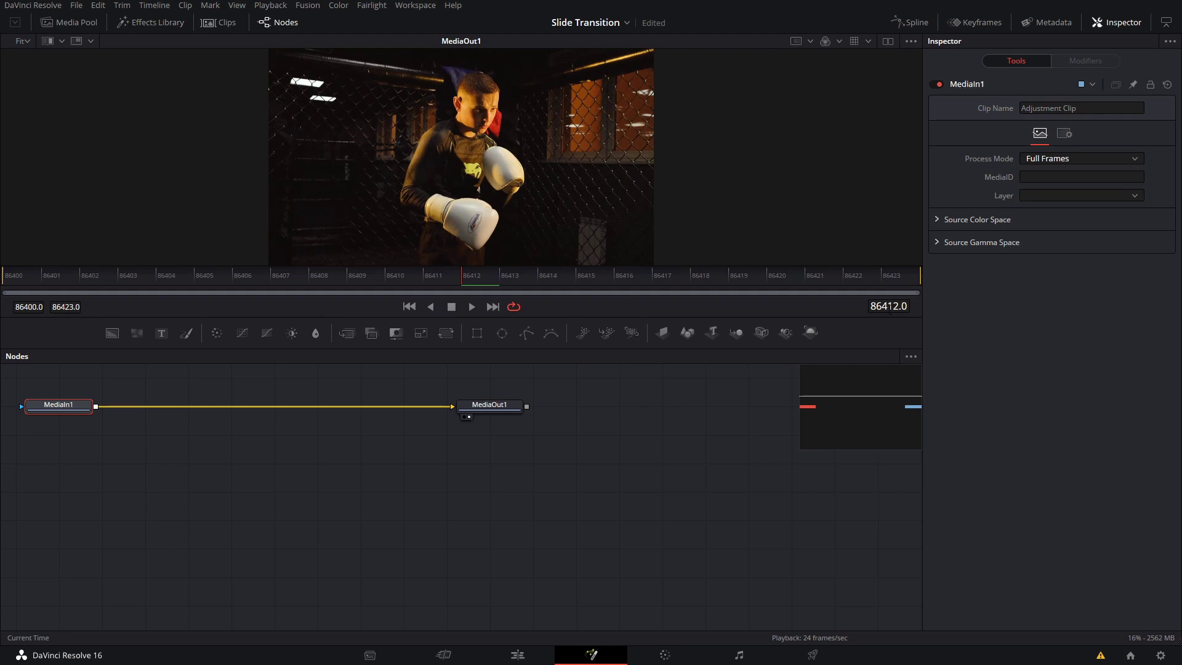
# Step: Scrub the Fusion time ruler from frame 86406 to preview the cut
pyautogui.moveTo(890, 311); pyautogui.dragTo(890, 312)
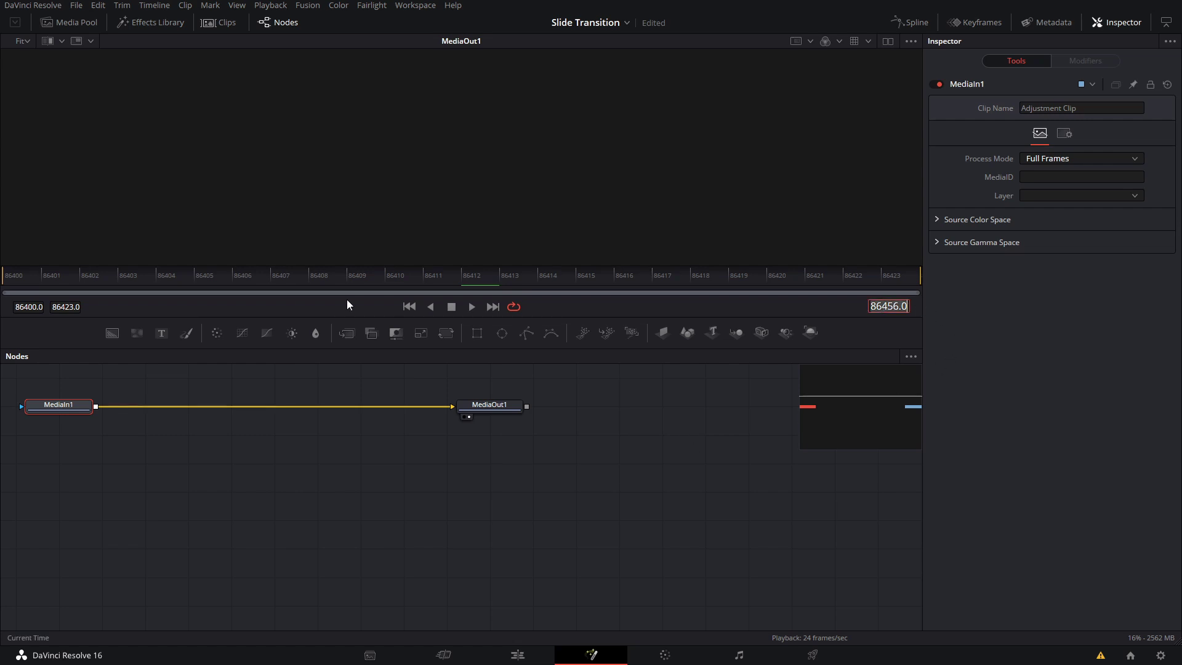
pyautogui.click(264, 281)
pyautogui.click(56, 306)
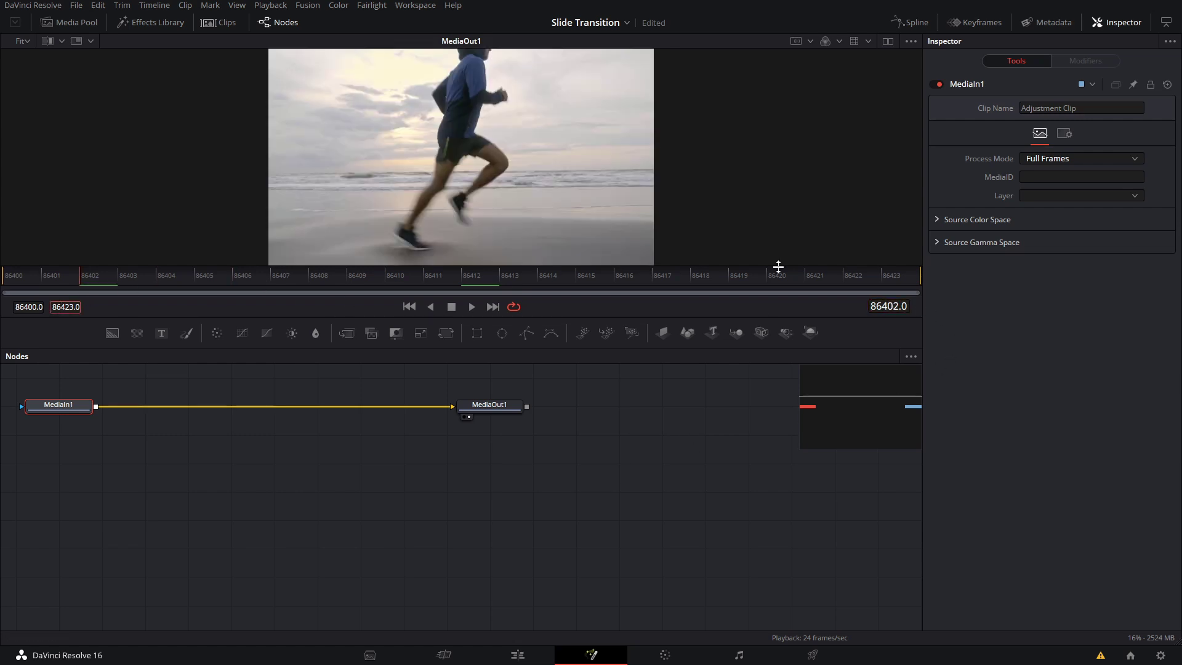
pyautogui.click(563, 277)
pyautogui.moveTo(566, 298); pyautogui.dragTo(732, 281)
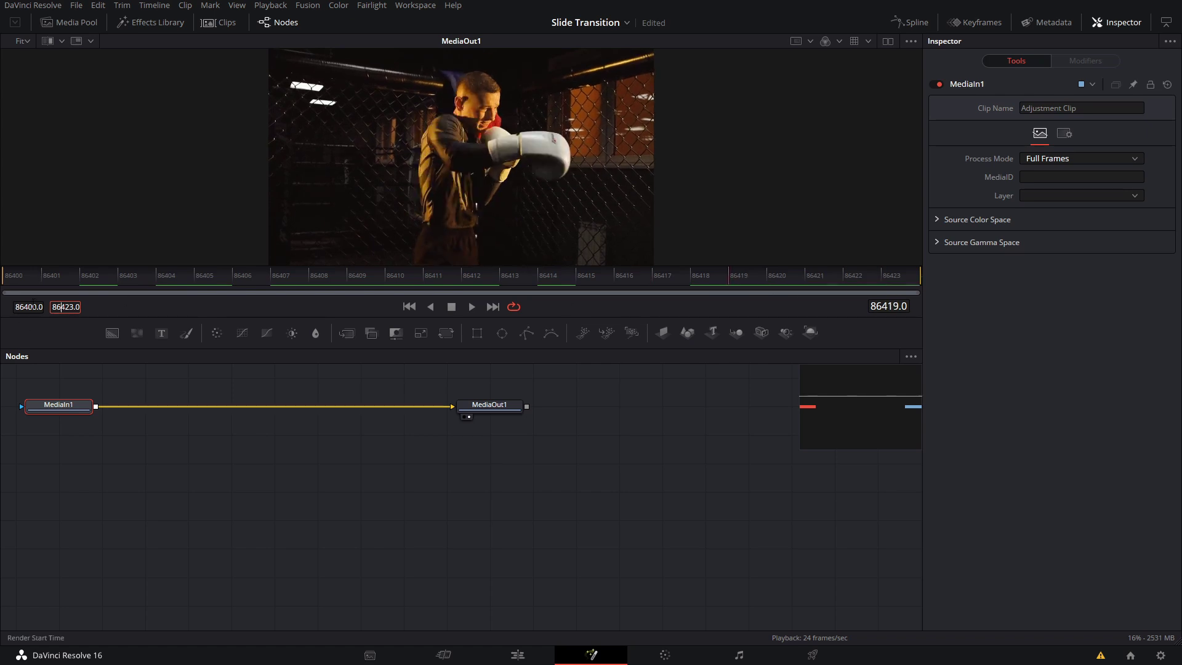
# Step: Center the node graph, select MediaIn1, and compare the runner and boxer frames around 86412
pyautogui.moveTo(433, 483); pyautogui.dragTo(655, 585)
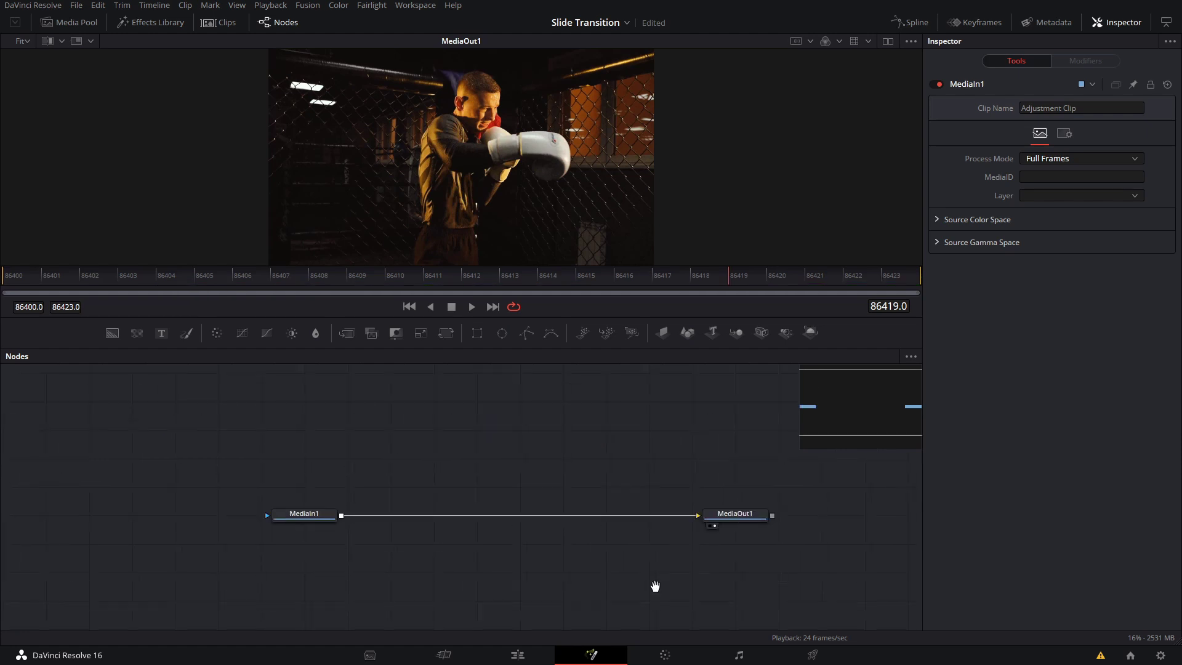
pyautogui.moveTo(459, 438); pyautogui.dragTo(423, 410)
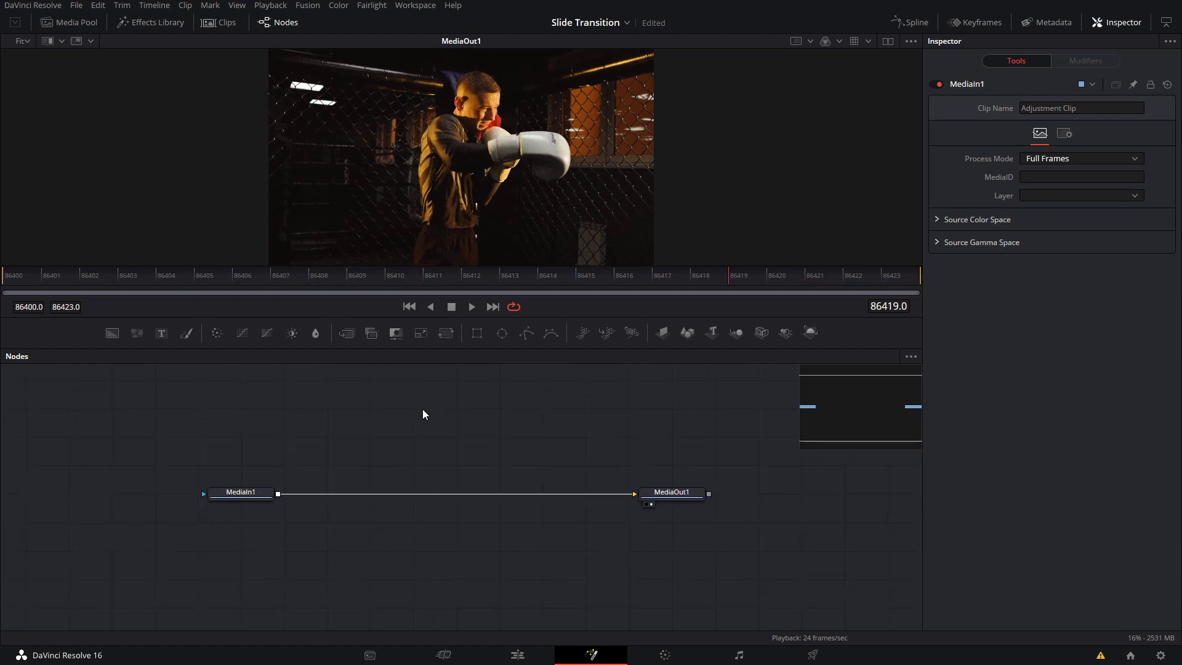
pyautogui.click(245, 494)
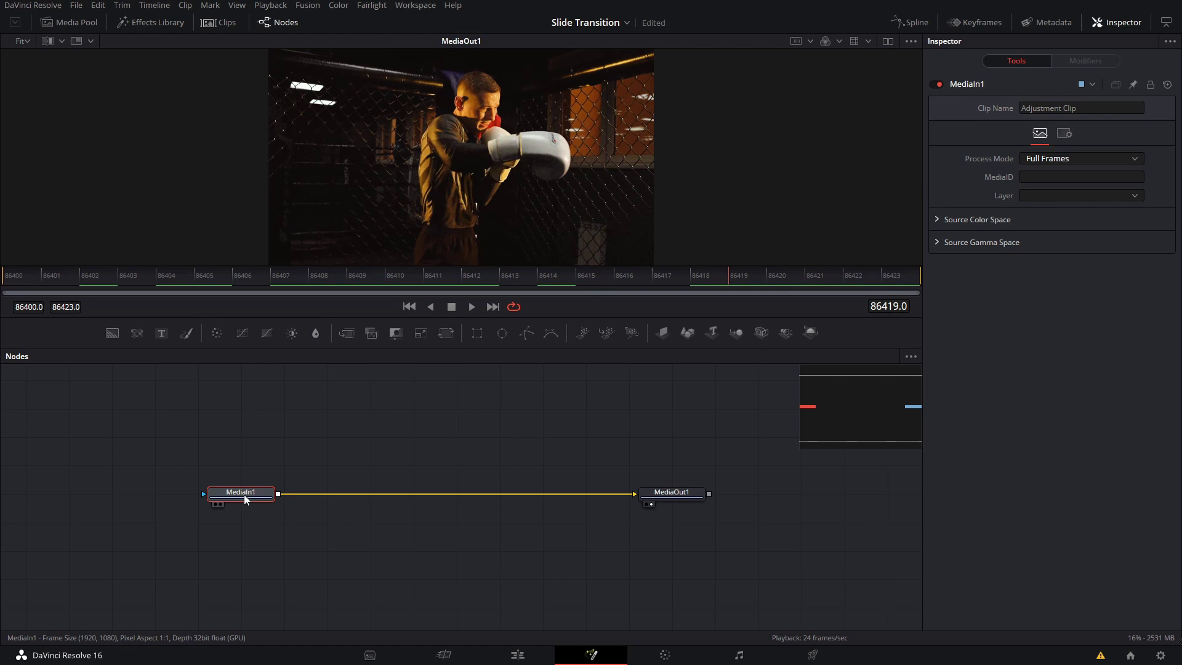
pyautogui.click(437, 271)
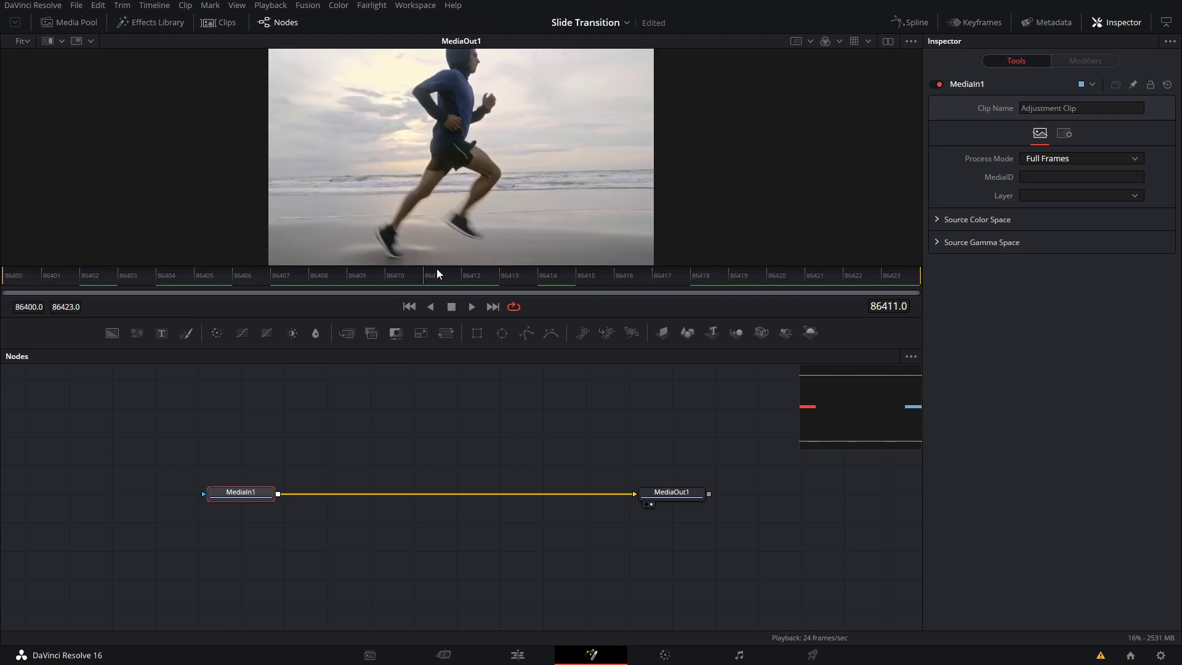
pyautogui.click(463, 278)
pyautogui.moveTo(463, 277); pyautogui.dragTo(274, 264)
pyautogui.moveTo(454, 273); pyautogui.dragTo(476, 279)
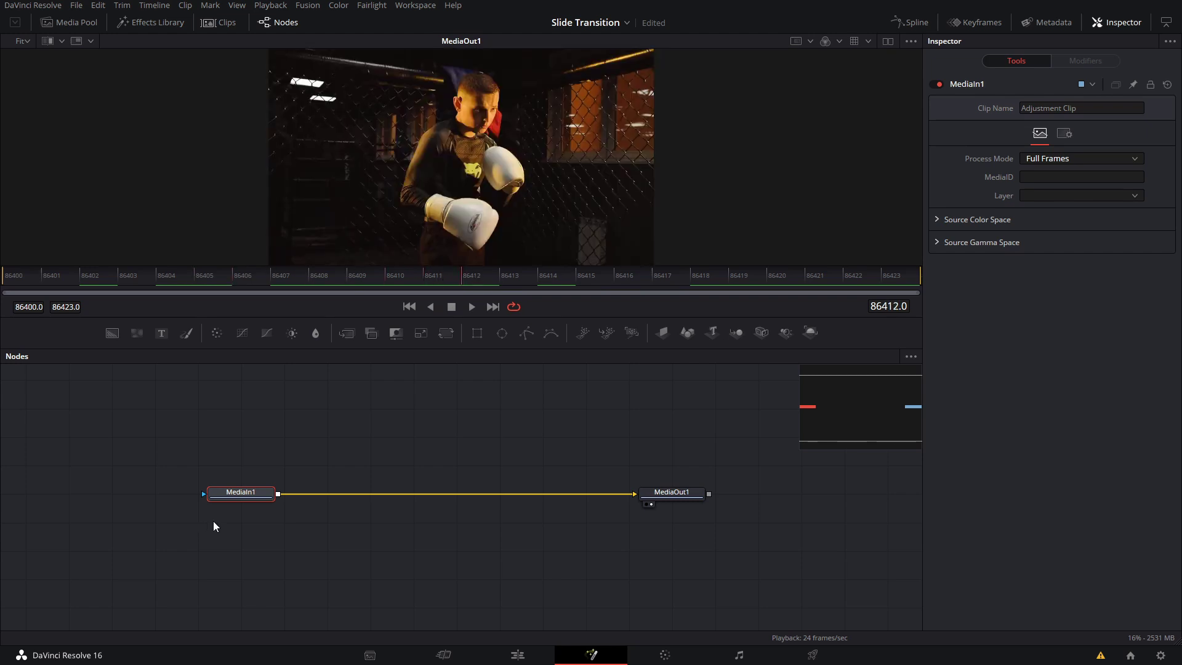
# Step: Insert a Transform node, found by searching 'trans', between MediaIn1 and MediaOut1
pyautogui.hotkey('shift', 'space')
pyautogui.write('trans')
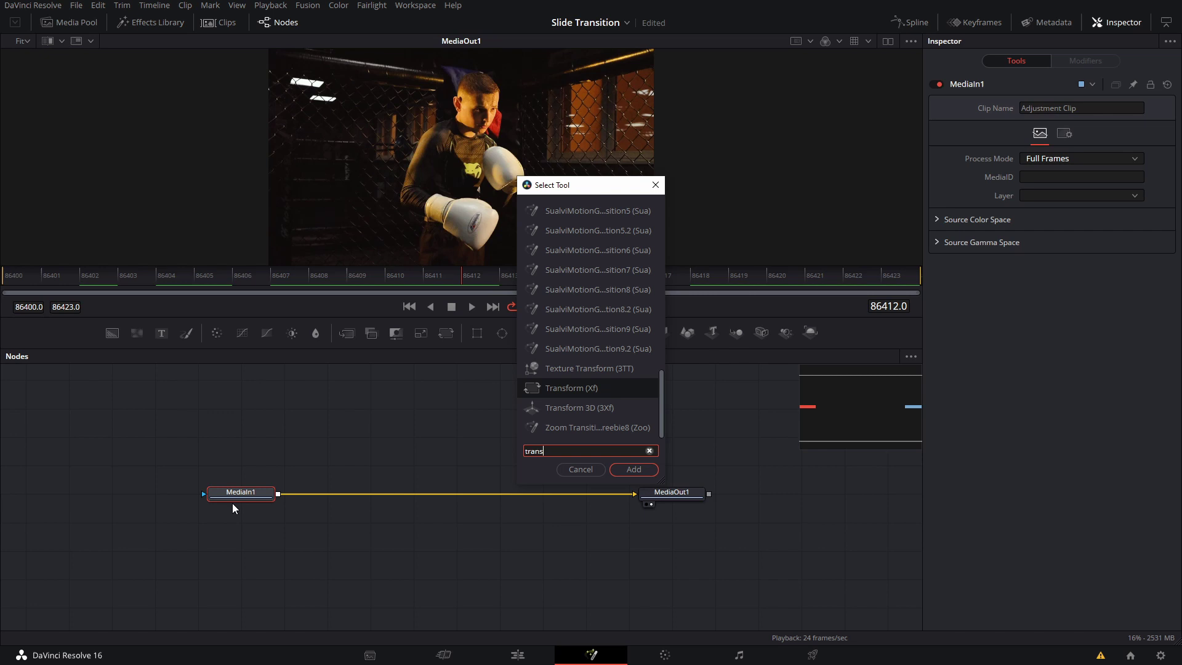
pyautogui.press('Return')
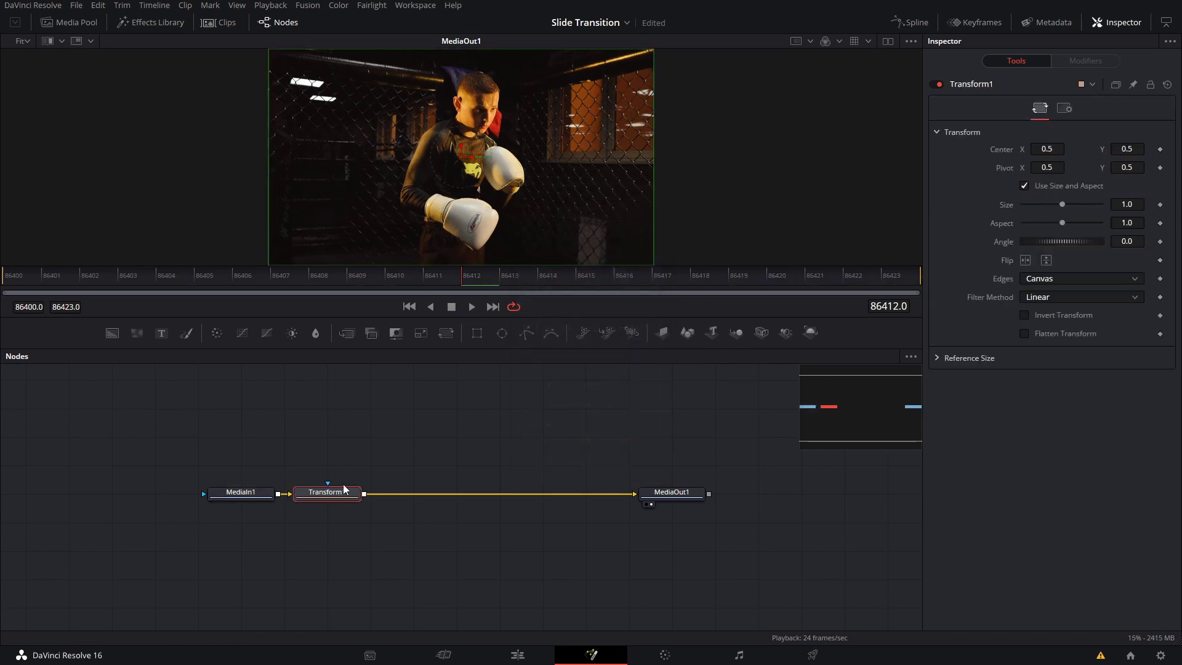
pyautogui.moveTo(354, 493); pyautogui.dragTo(373, 494)
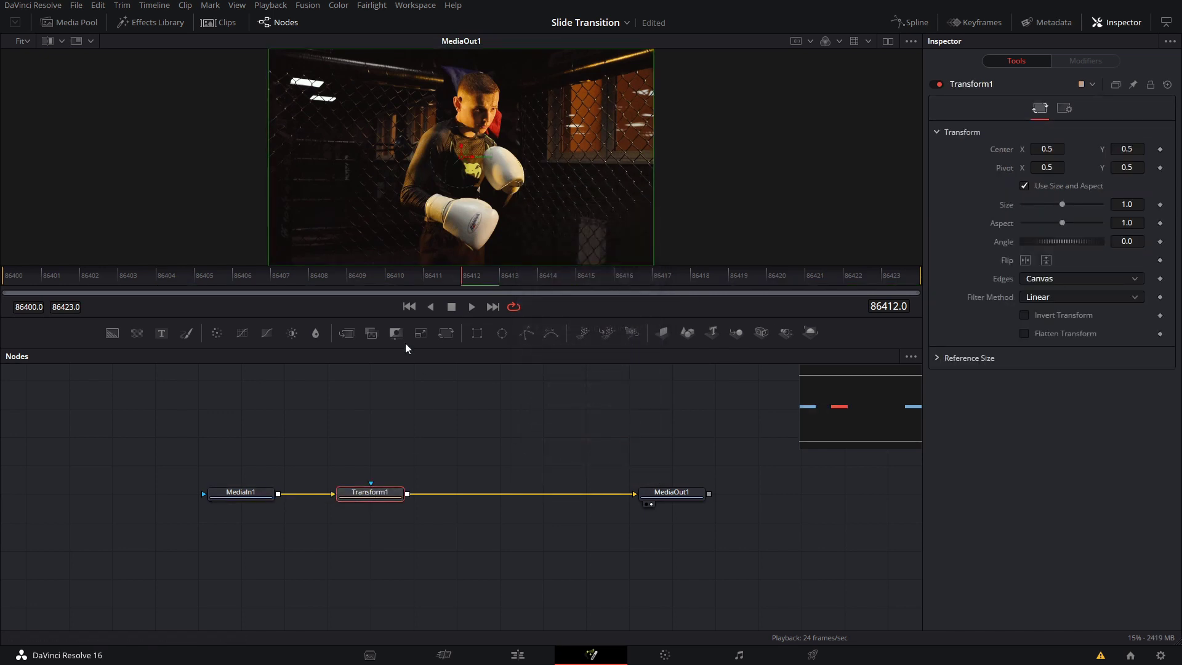
# Step: Step the playhead back from frame 86411 toward 86406 on the runner clip
pyautogui.click(430, 274)
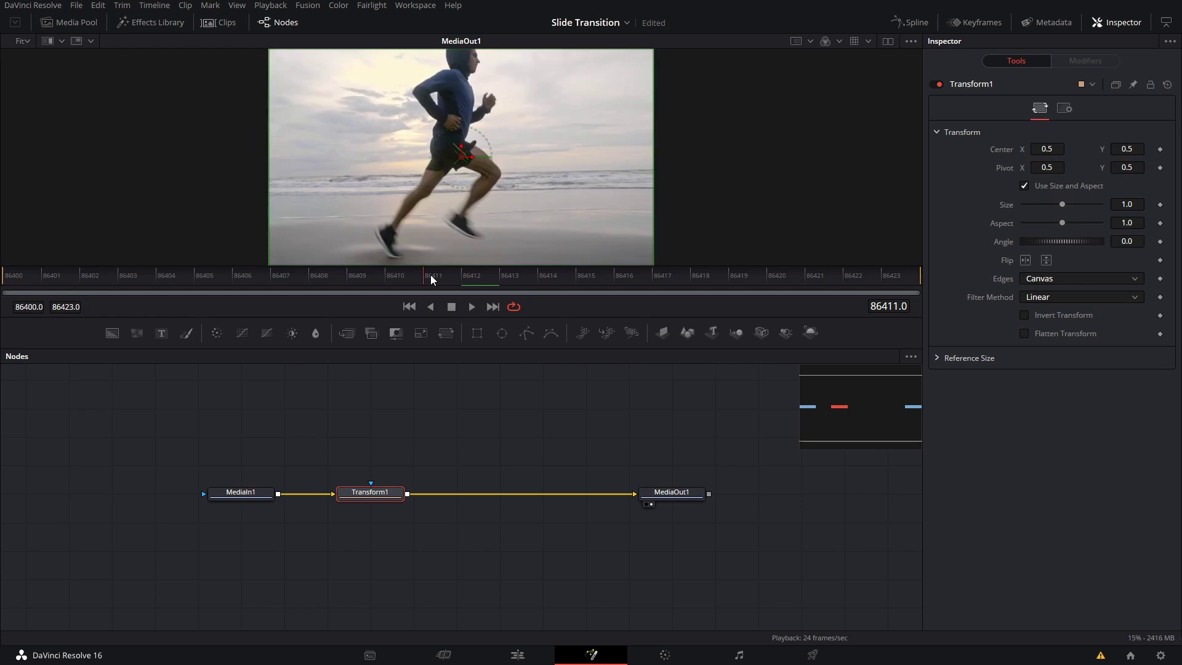
pyautogui.press('Left')
pyautogui.press('Left')
pyautogui.press('Left')
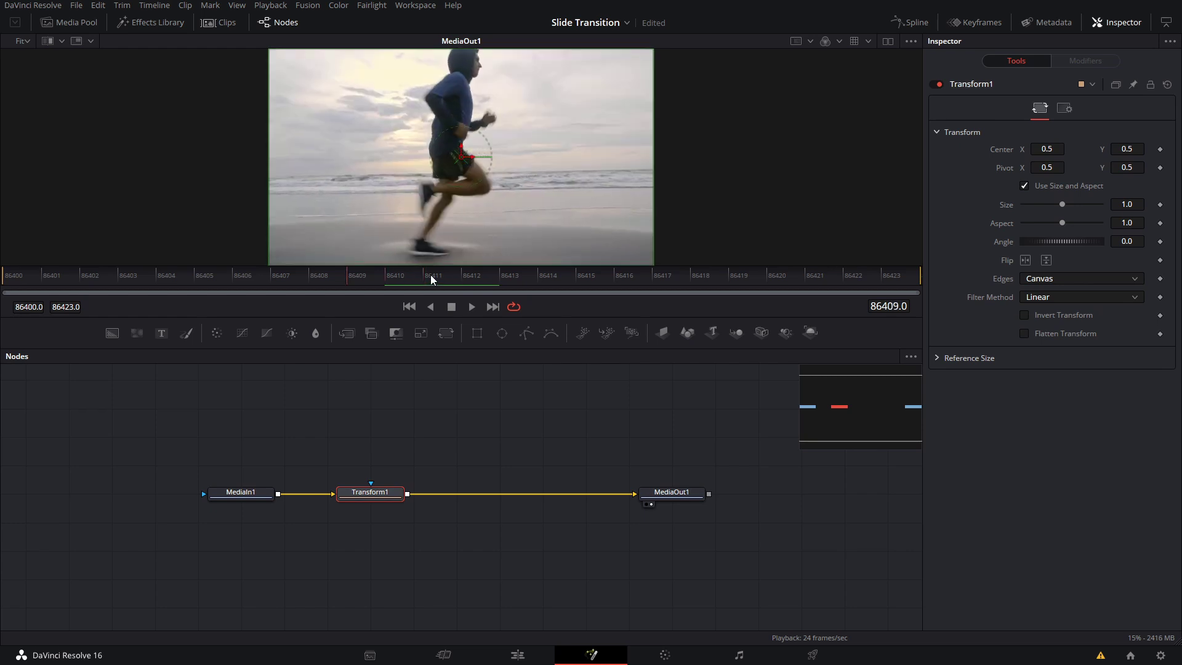
pyautogui.press('Left')
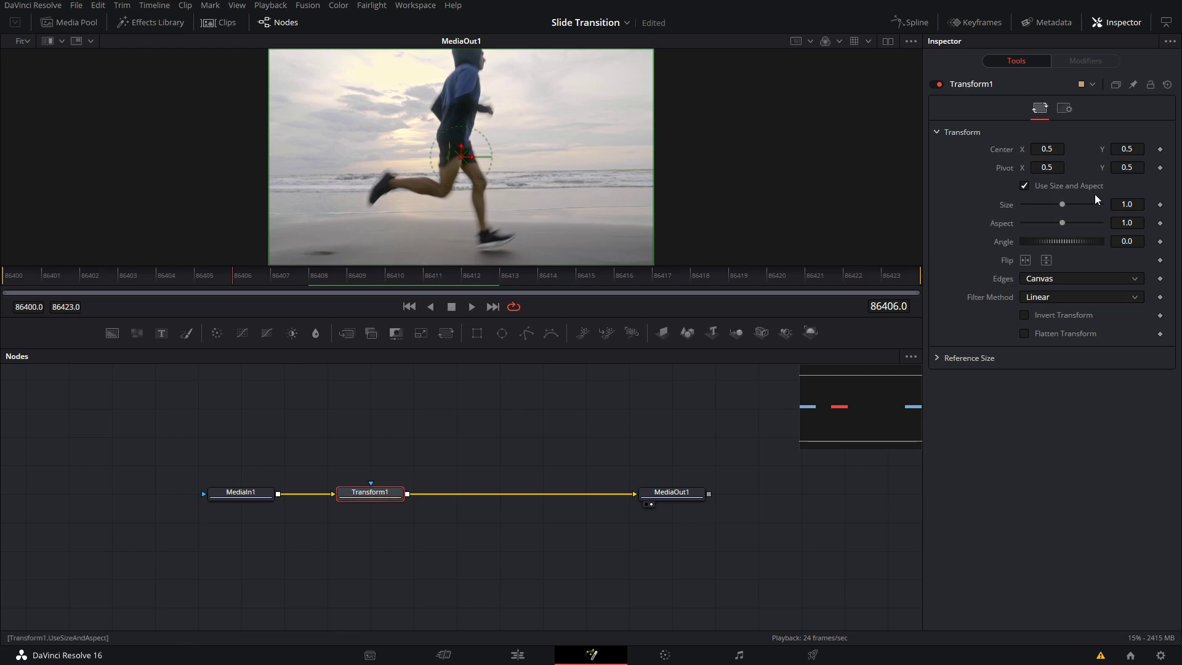
# Step: Keyframe Transform1's Center at frames 86406 and 86418, both still at 0.5, 0.5
pyautogui.click(1159, 149)
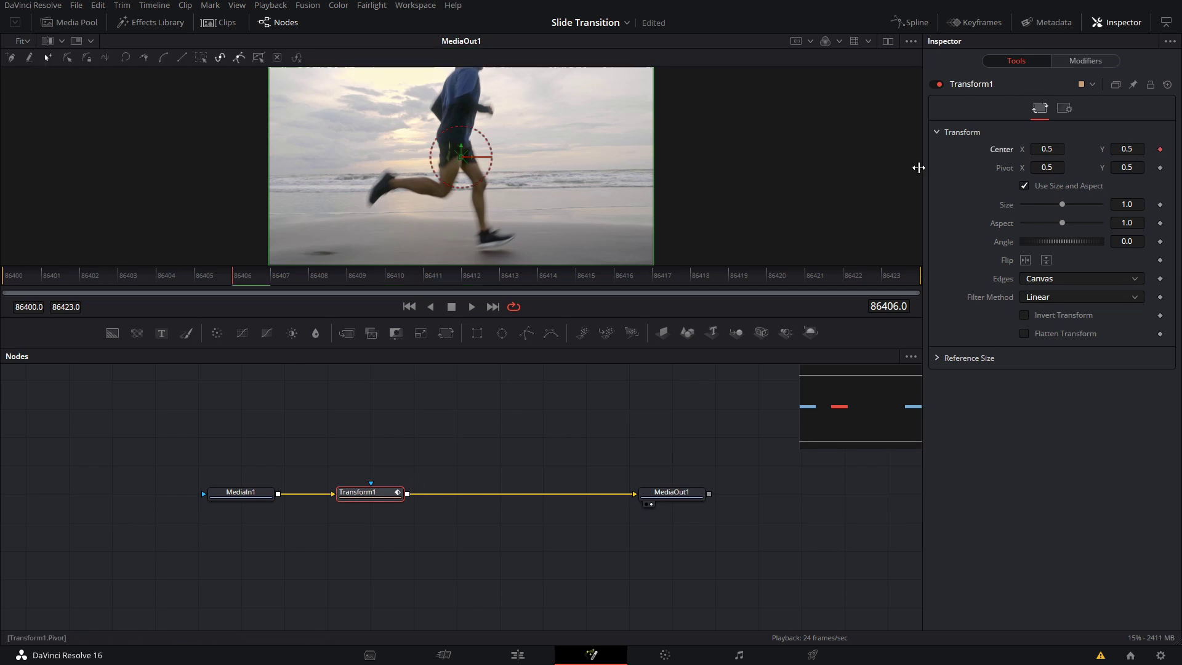
pyautogui.click(475, 279)
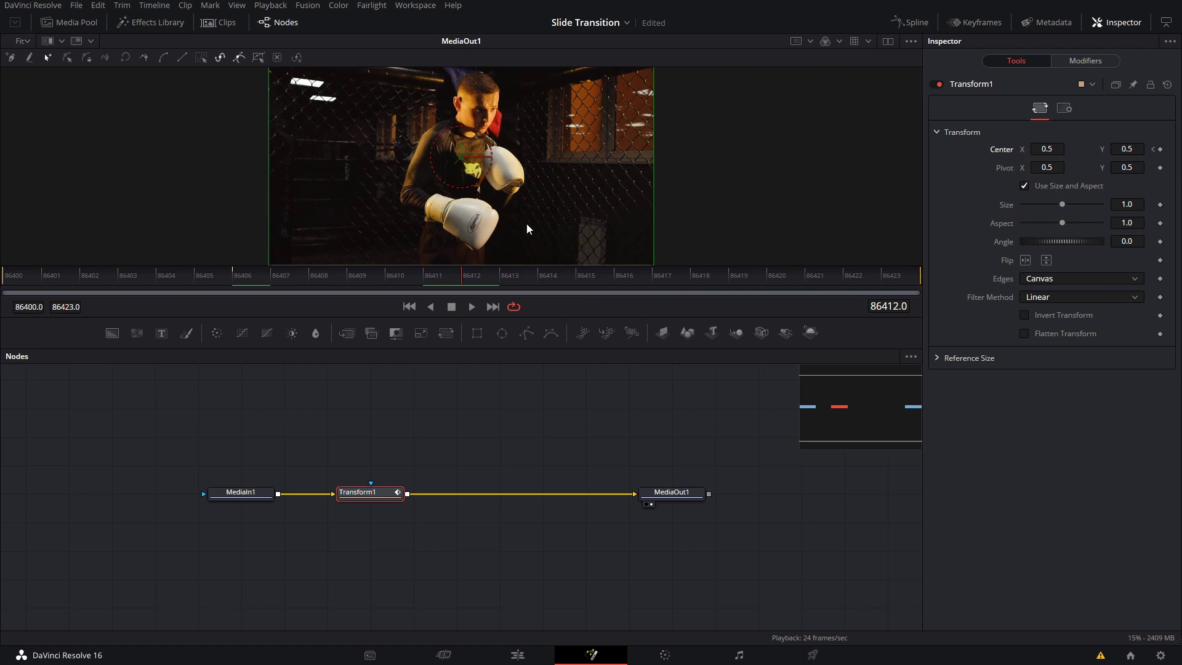
pyautogui.moveTo(232, 274); pyautogui.dragTo(510, 281)
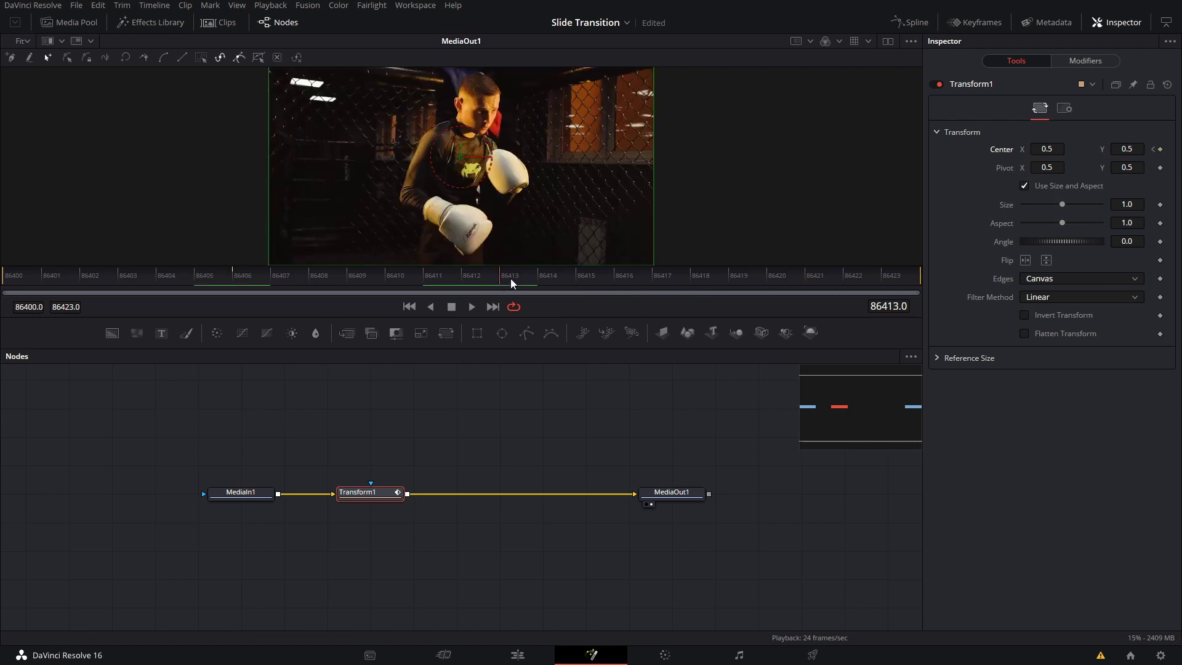
pyautogui.press('Right')
pyautogui.press('Right')
pyautogui.press('Right')
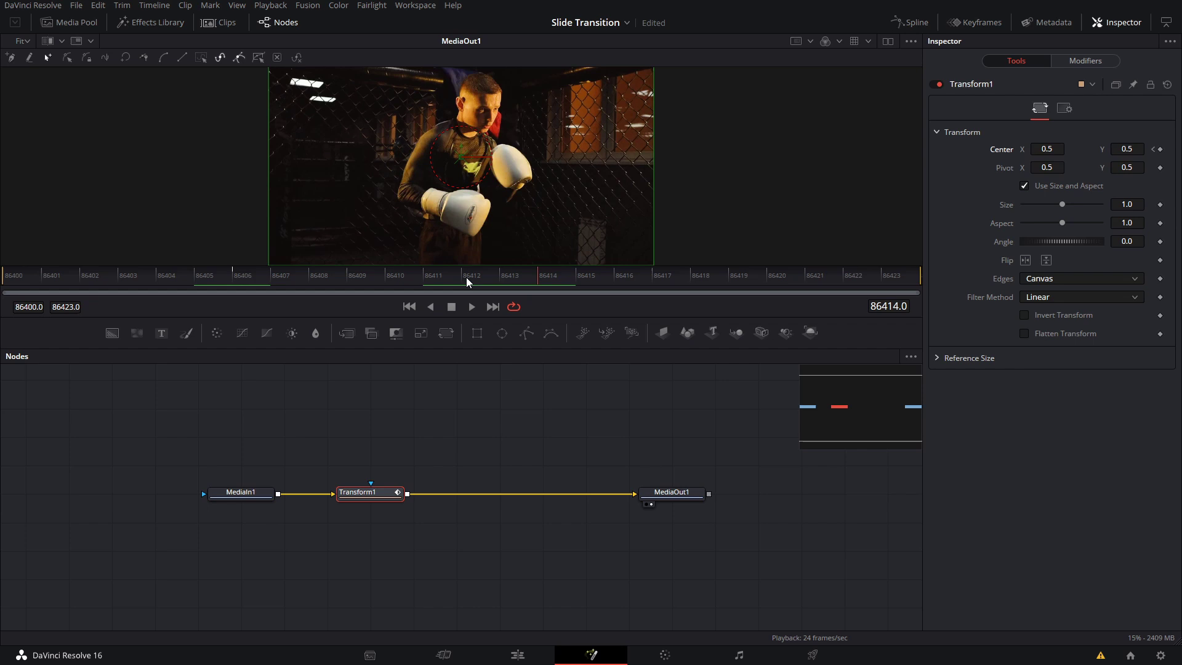
pyautogui.press('Right')
pyautogui.press('Right')
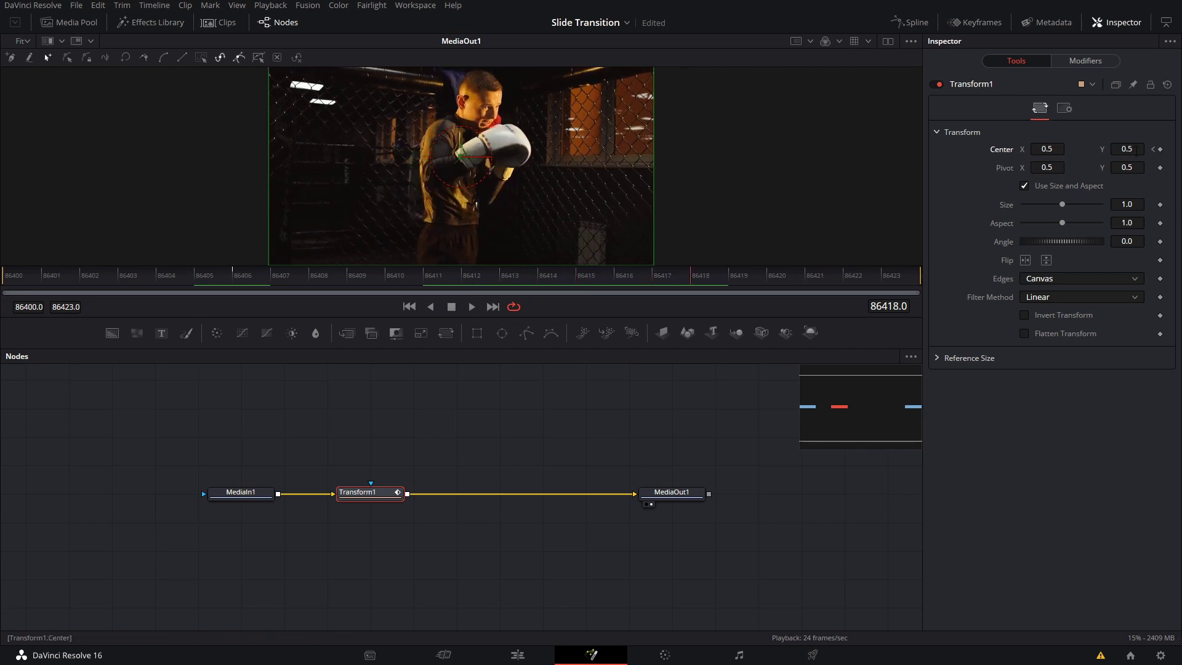
pyautogui.click(1160, 149)
pyautogui.scroll(-2, 438, 209)
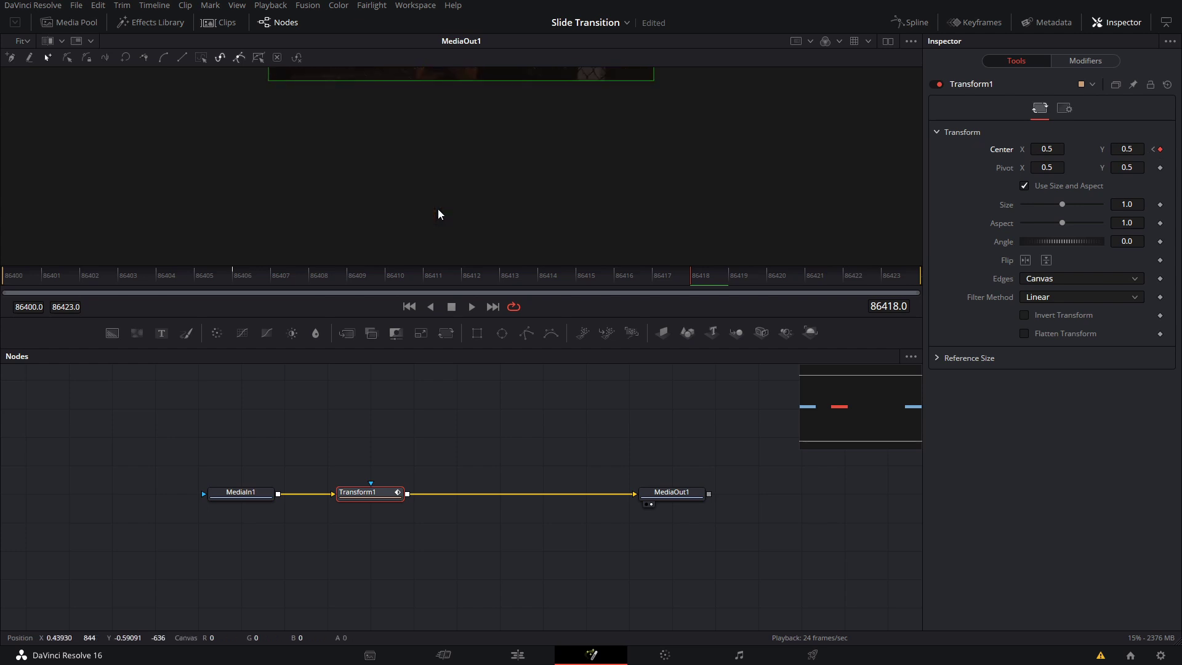
pyautogui.scroll(-3, 441, 201)
pyautogui.scroll(2, 457, 211)
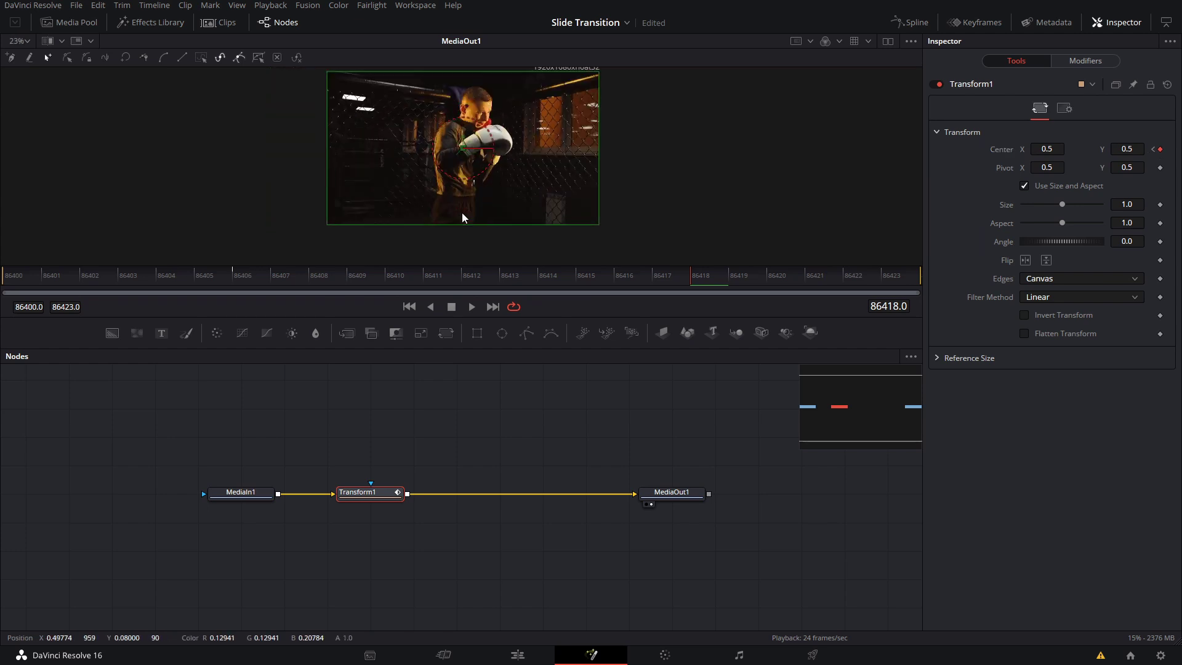
pyautogui.scroll(-1, 522, 183)
pyautogui.scroll(1, 560, 194)
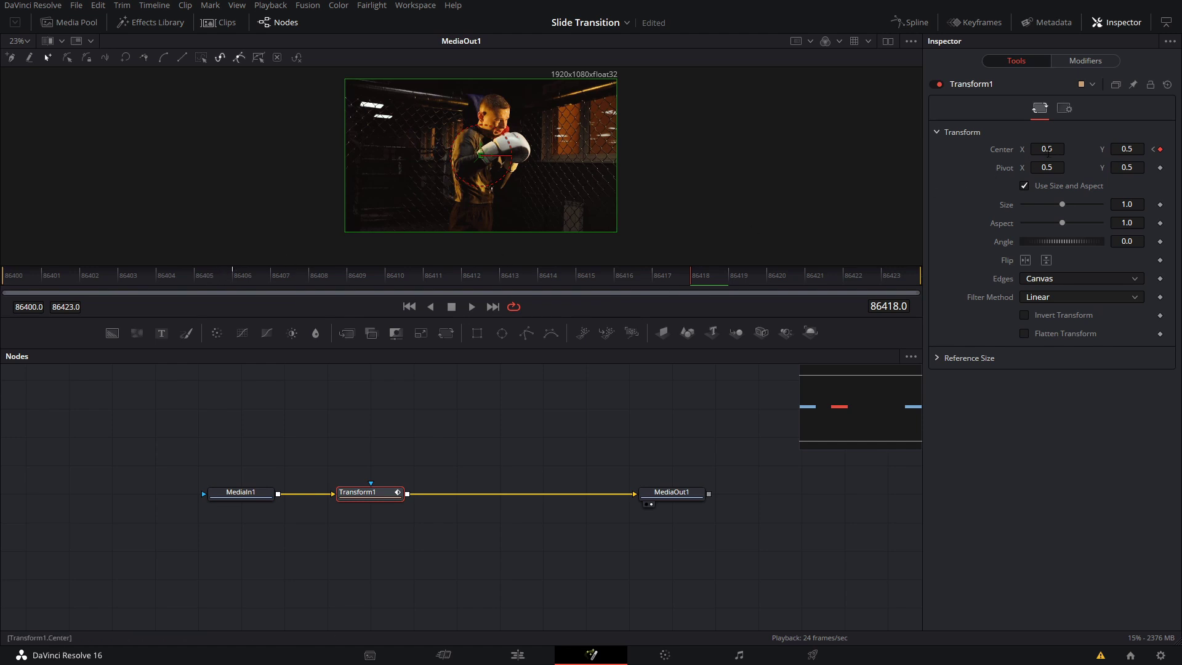
# Step: Set Transform1's Center X to -1.5 at frame 86418
pyautogui.click(1047, 150)
pyautogui.press('BackSpace')
pyautogui.write('-1.5')
pyautogui.press('Tab')
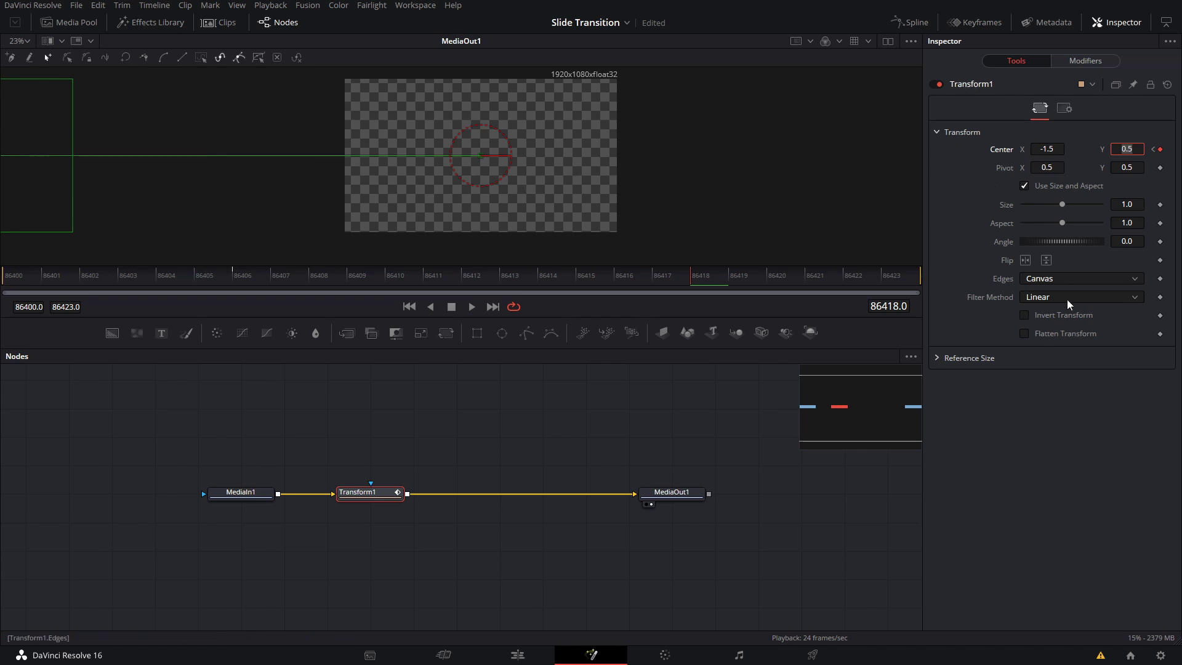
# Step: Set the Transform Edges to Wrap after trying out Mirror
pyautogui.click(1039, 280)
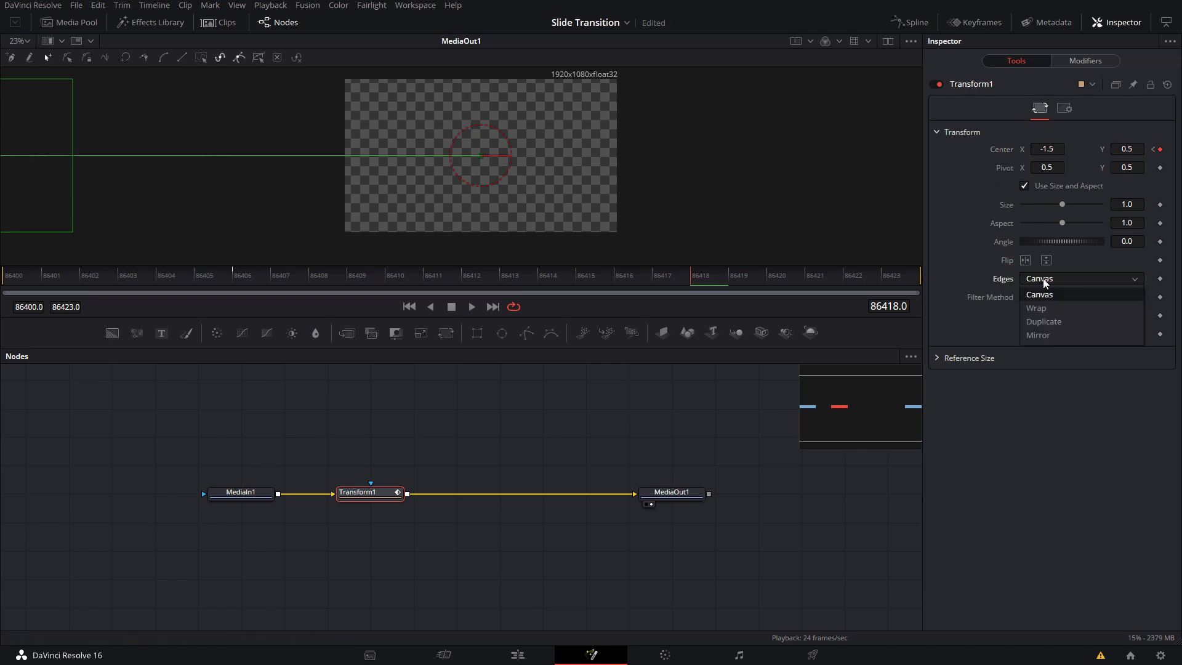
pyautogui.click(1051, 308)
pyautogui.click(1056, 280)
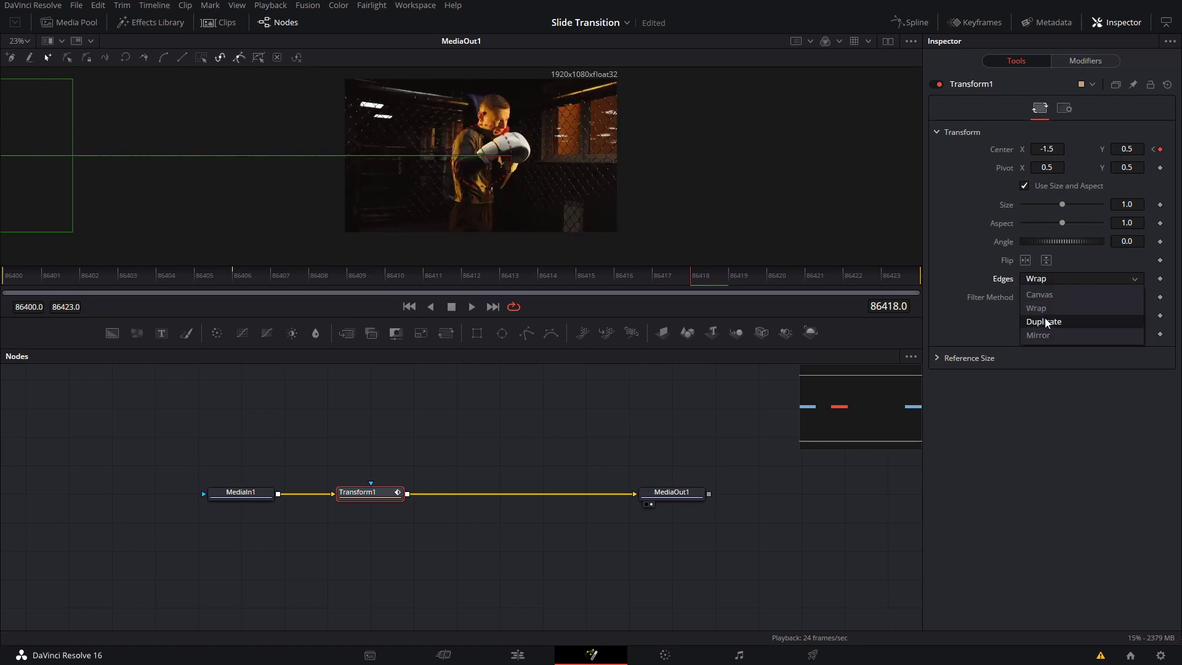
pyautogui.click(1049, 336)
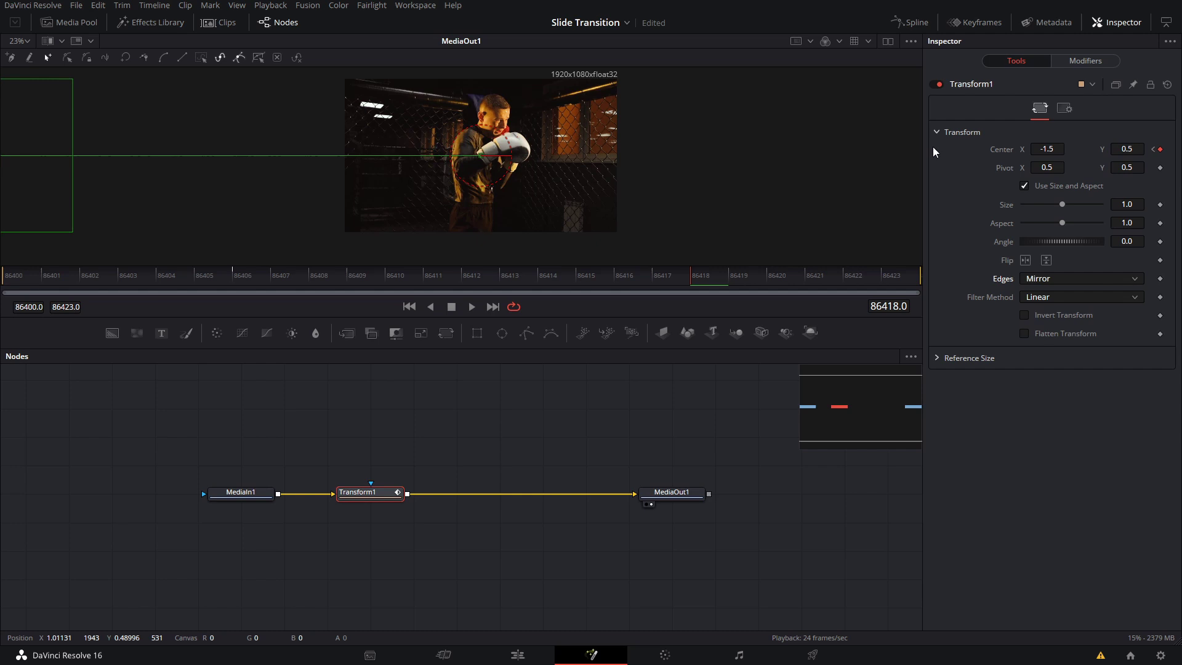
pyautogui.moveTo(1046, 149); pyautogui.dragTo(1148, 149)
pyautogui.hotkey('ctrl', 'z')
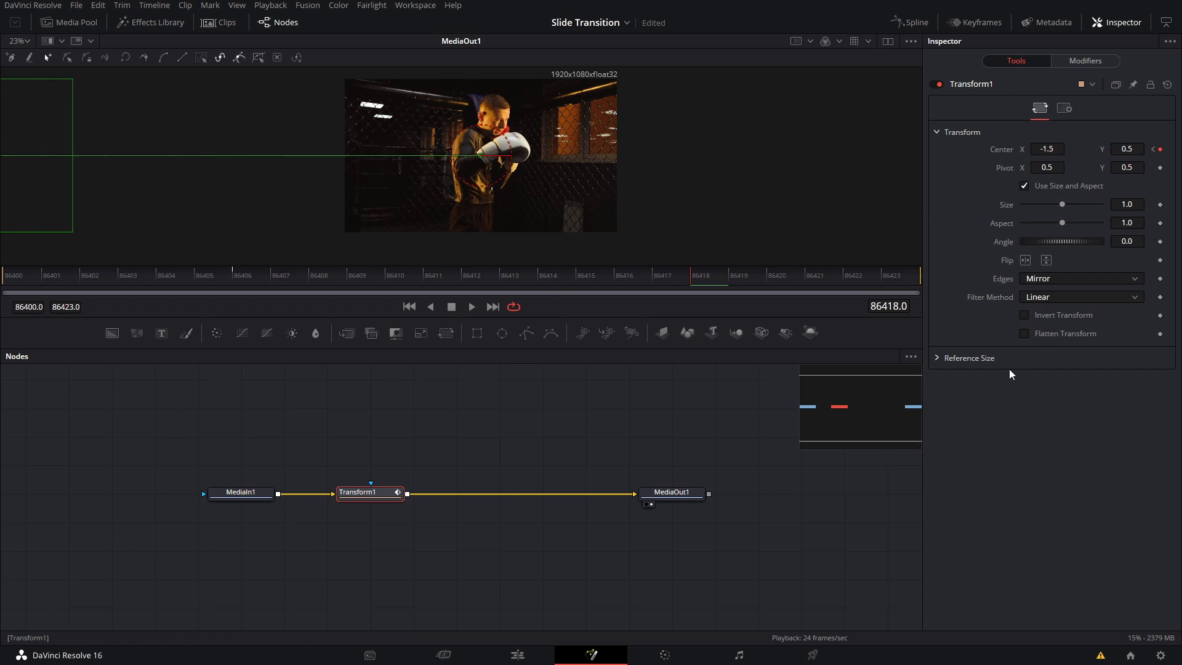
pyautogui.click(1046, 280)
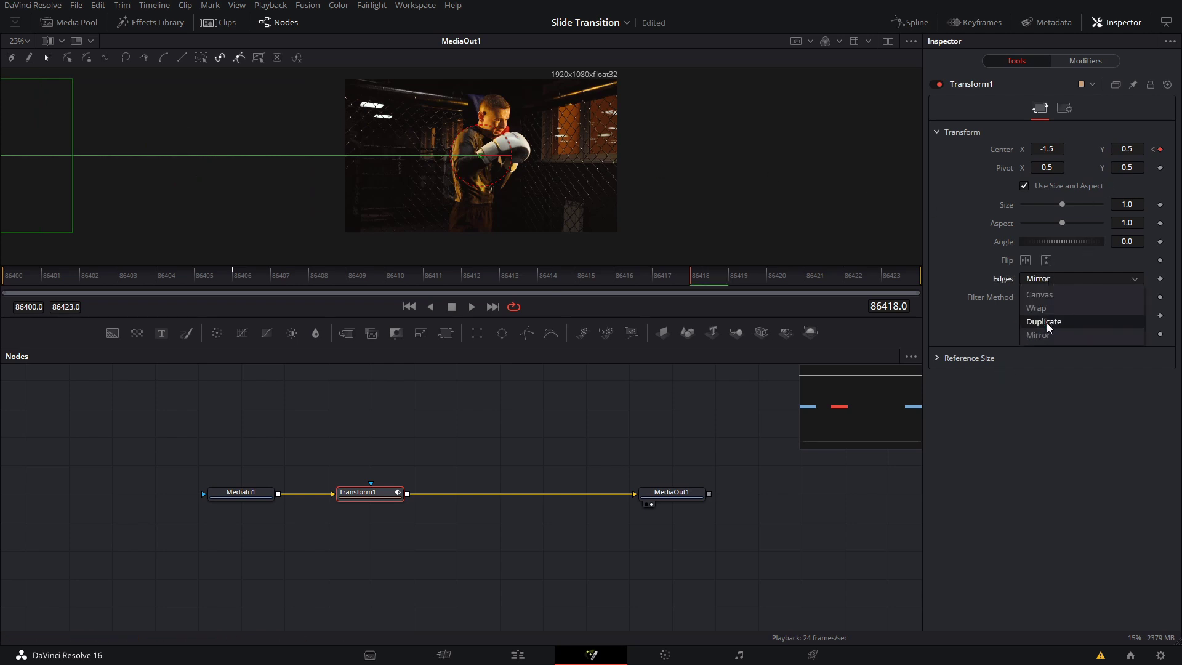
pyautogui.click(1037, 308)
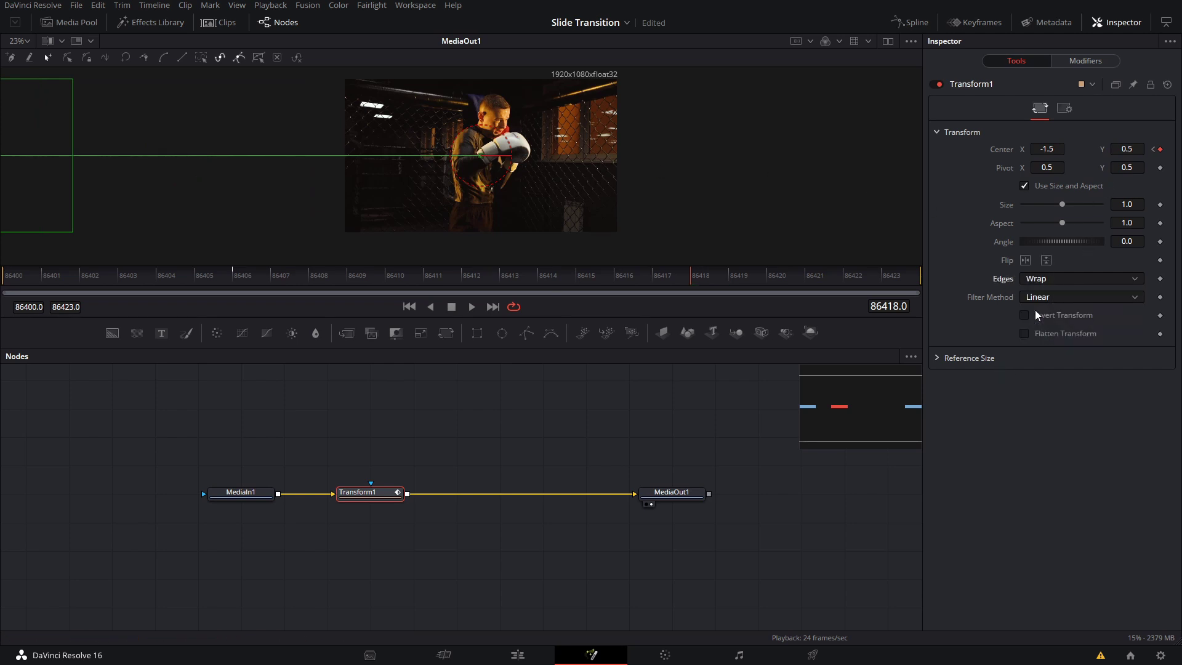
# Step: Play back the slide from frame 86406 without overlays, then reselect Transform1
pyautogui.click(229, 275)
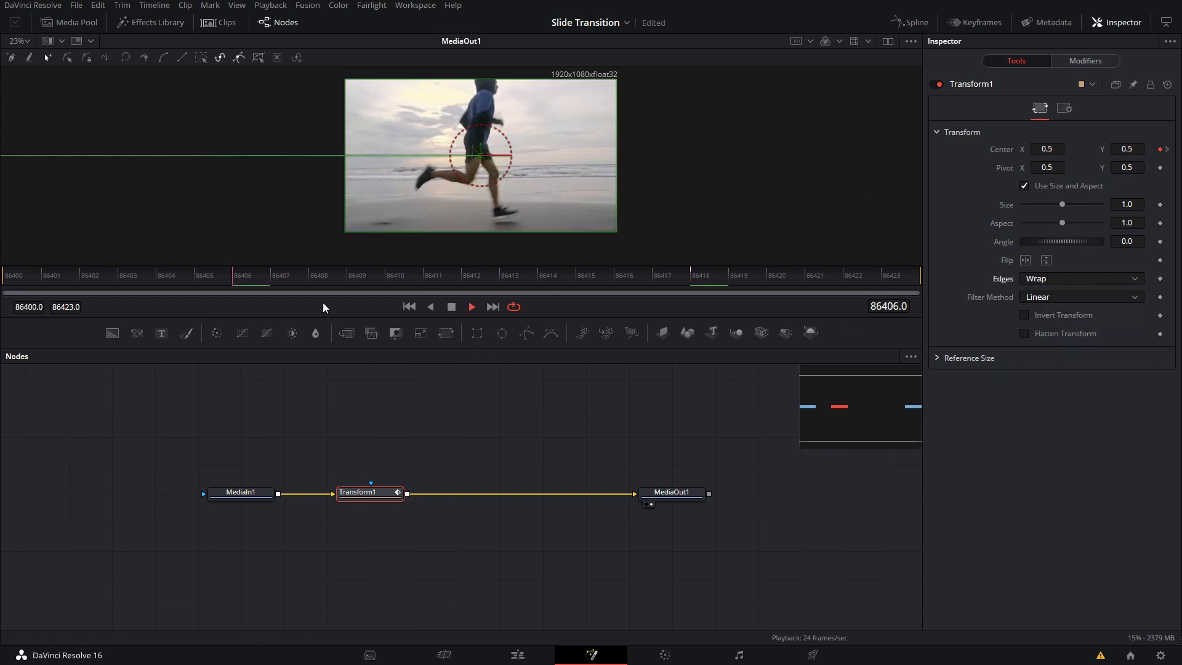
pyautogui.click(576, 415)
pyautogui.press('space')
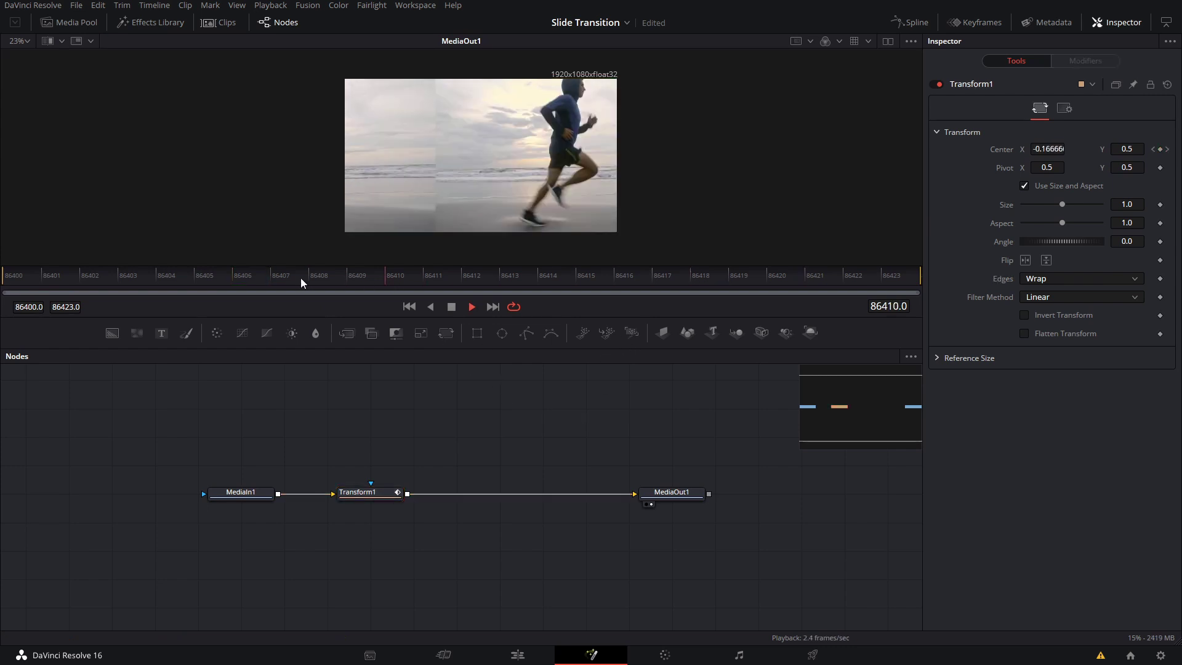
pyautogui.moveTo(301, 279); pyautogui.dragTo(272, 290)
pyautogui.click(358, 494)
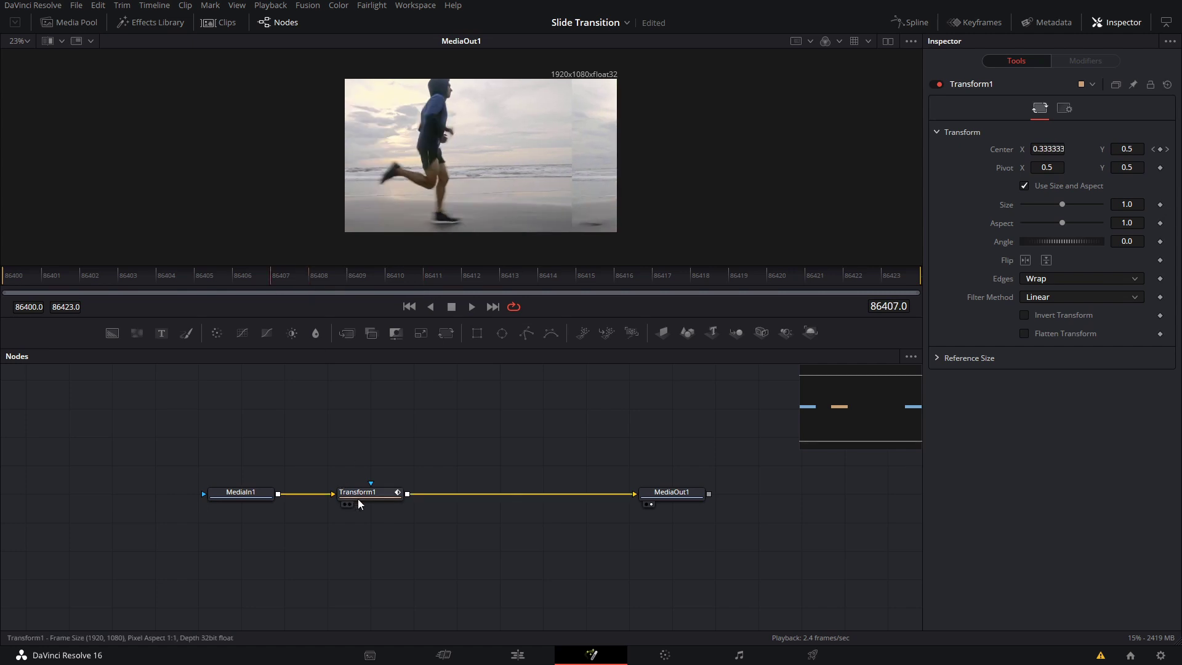
pyautogui.click(237, 275)
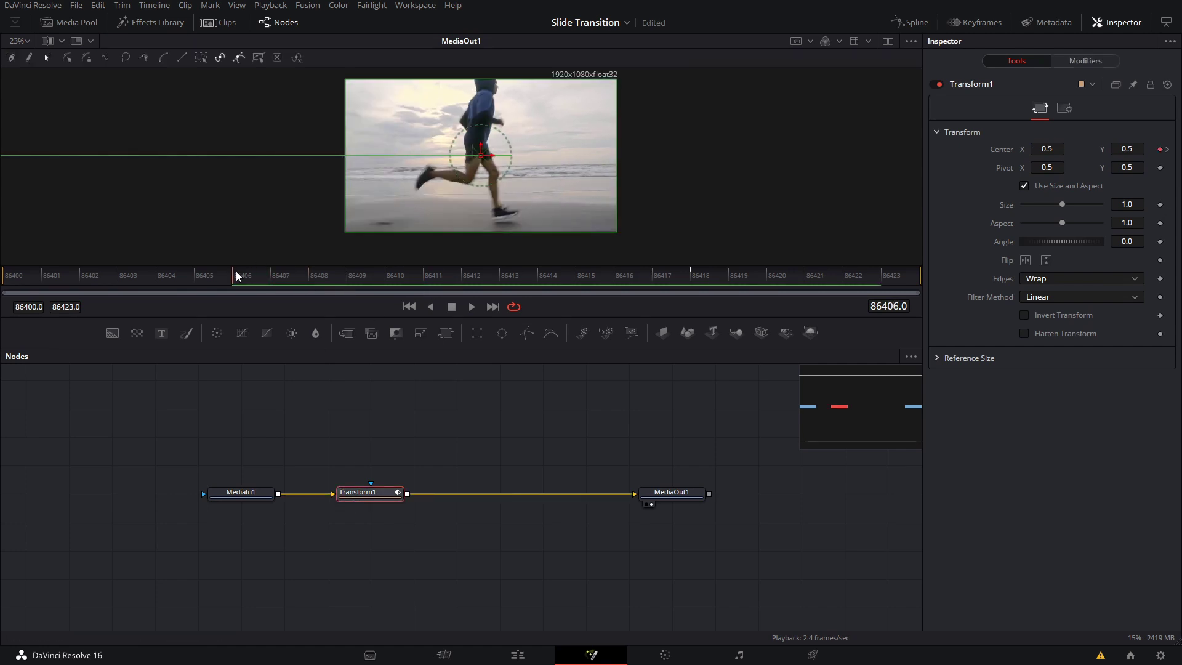
# Step: Enable Motion Blur in Transform1's Settings and lower Shutter Angle to 130
pyautogui.click(1066, 110)
pyautogui.click(1032, 281)
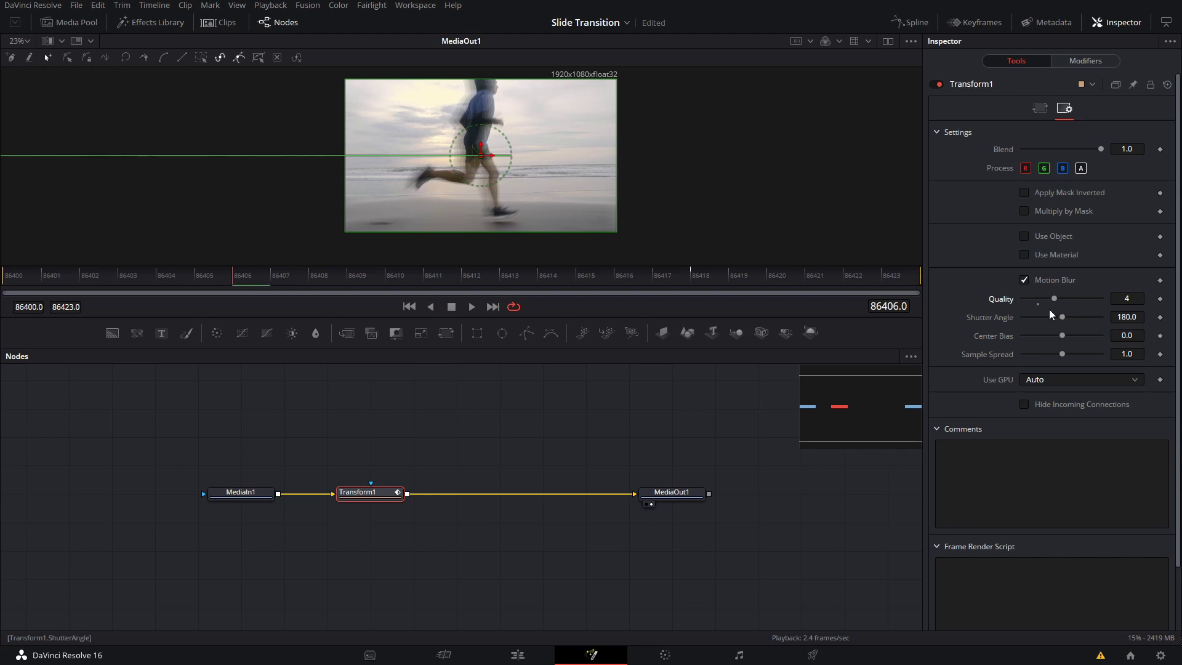
pyautogui.moveTo(1061, 317); pyautogui.dragTo(1050, 318)
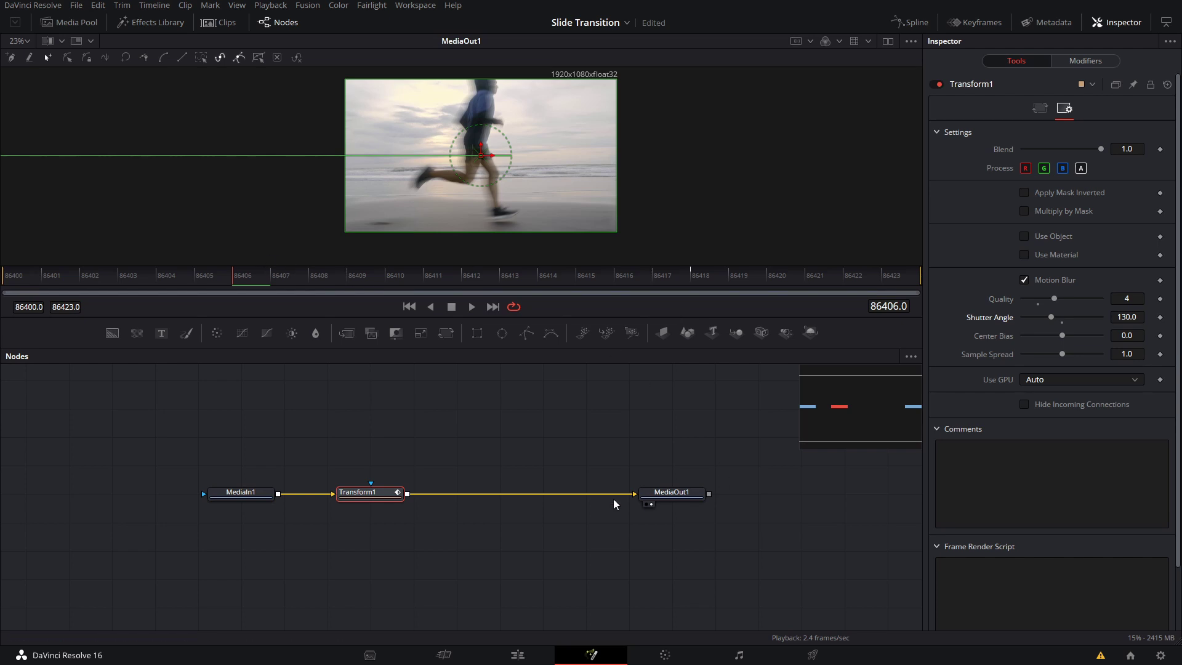
# Step: Smooth the two Displacement keyframes in the Spline editor and raise the Ease Out value
pyautogui.click(910, 27)
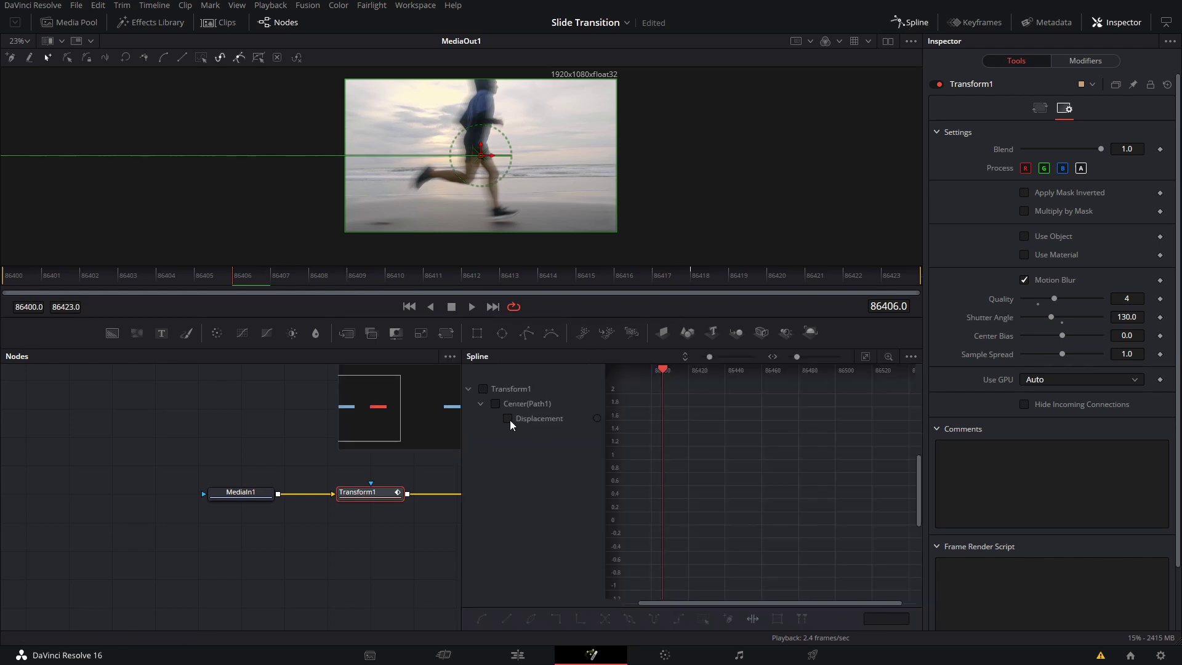
pyautogui.click(483, 389)
pyautogui.moveTo(757, 434); pyautogui.dragTo(638, 561)
pyautogui.hotkey('shift', 's')
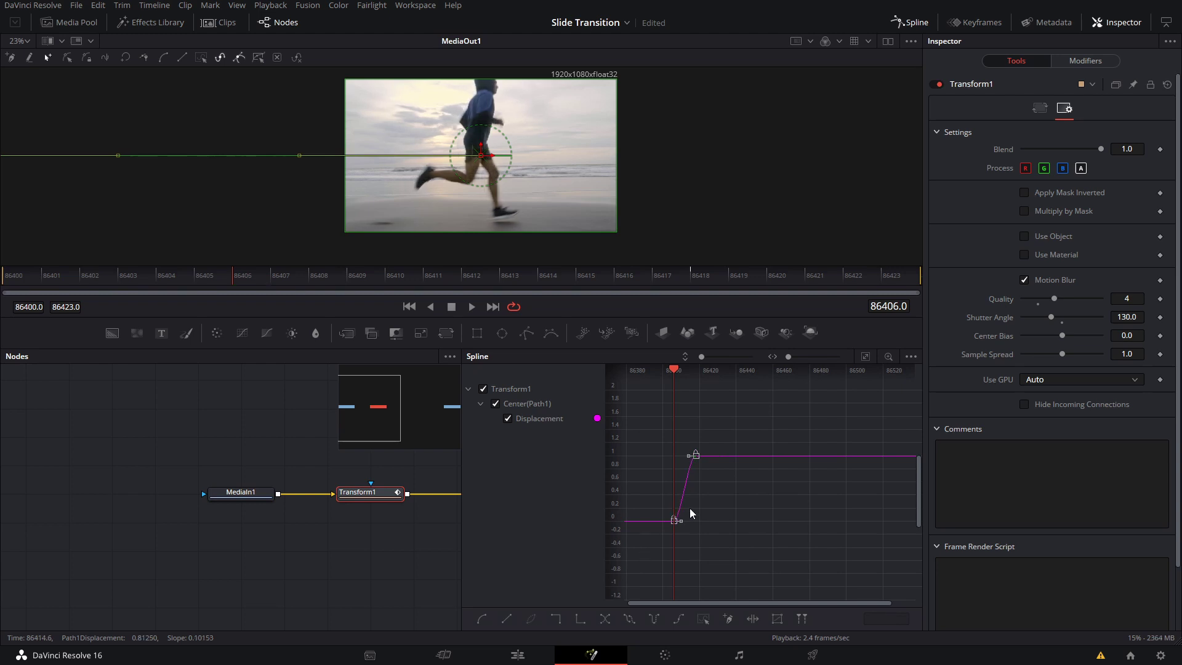
pyautogui.moveTo(690, 508); pyautogui.dragTo(724, 487)
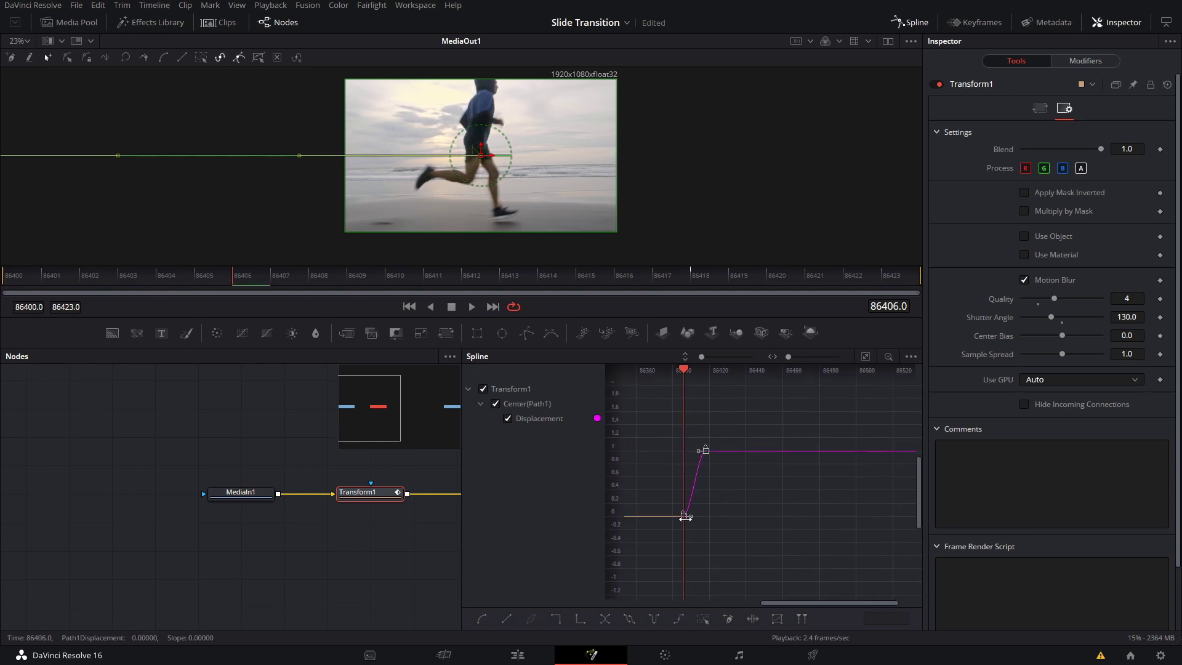
pyautogui.press('t')
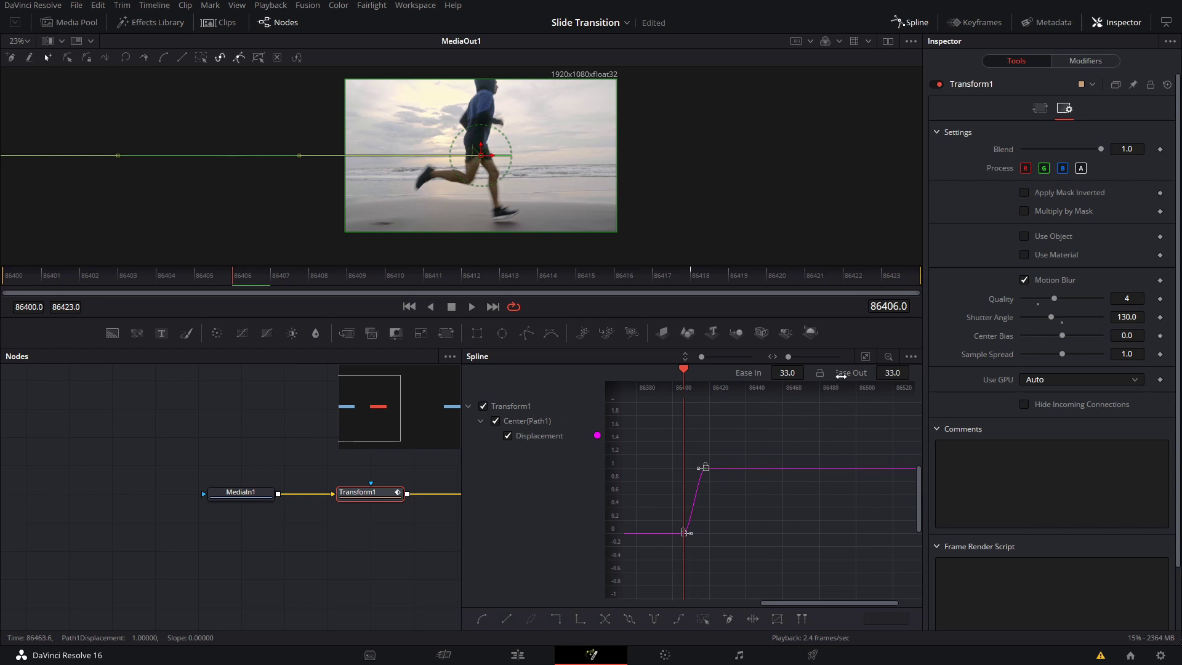
pyautogui.moveTo(841, 373); pyautogui.dragTo(904, 371)
# Step: Preview the eased slide, hide the Spline panel, and go back to the Edit page
pyautogui.moveTo(237, 283); pyautogui.dragTo(195, 276)
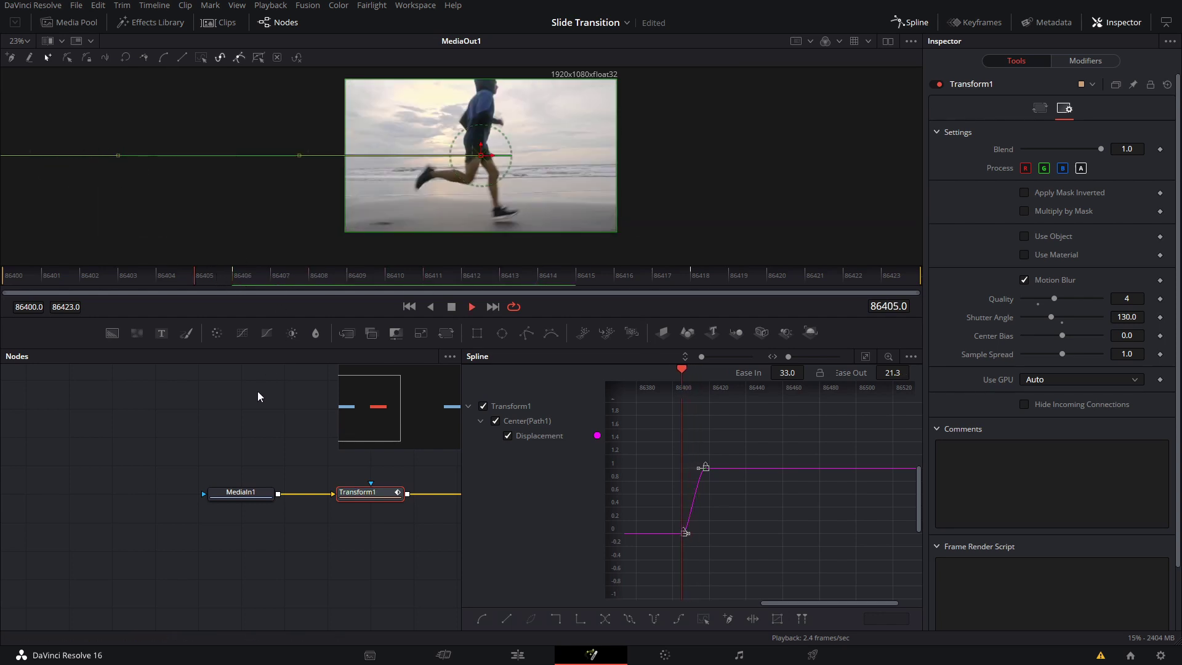
pyautogui.press('space')
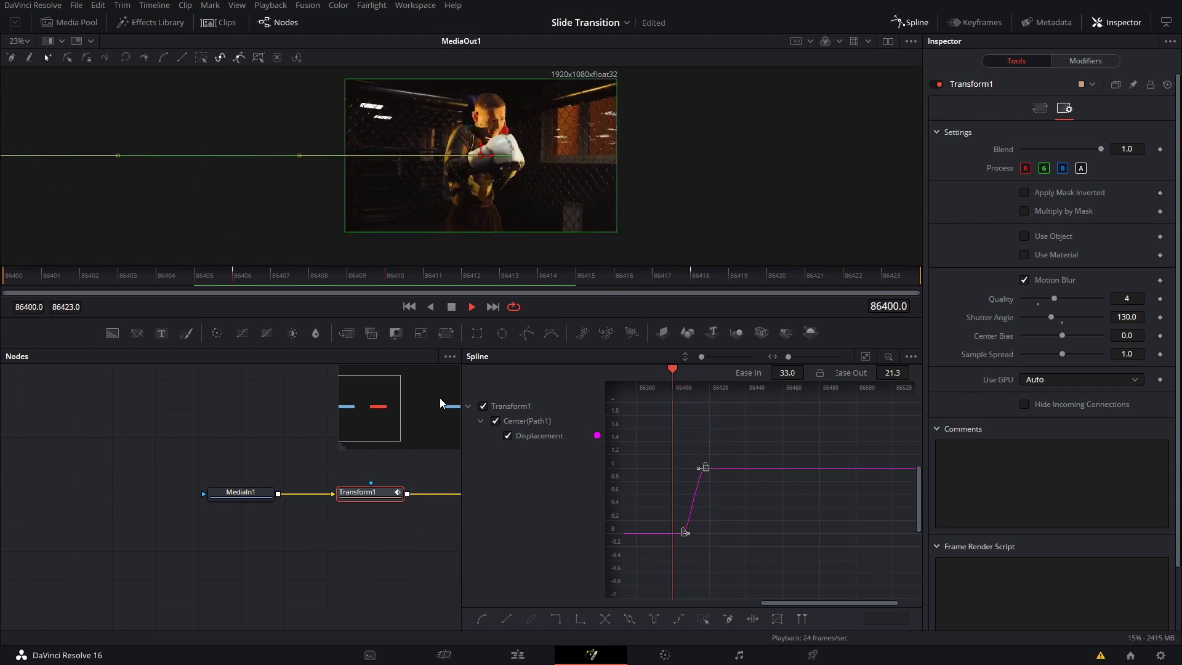
pyautogui.press('space')
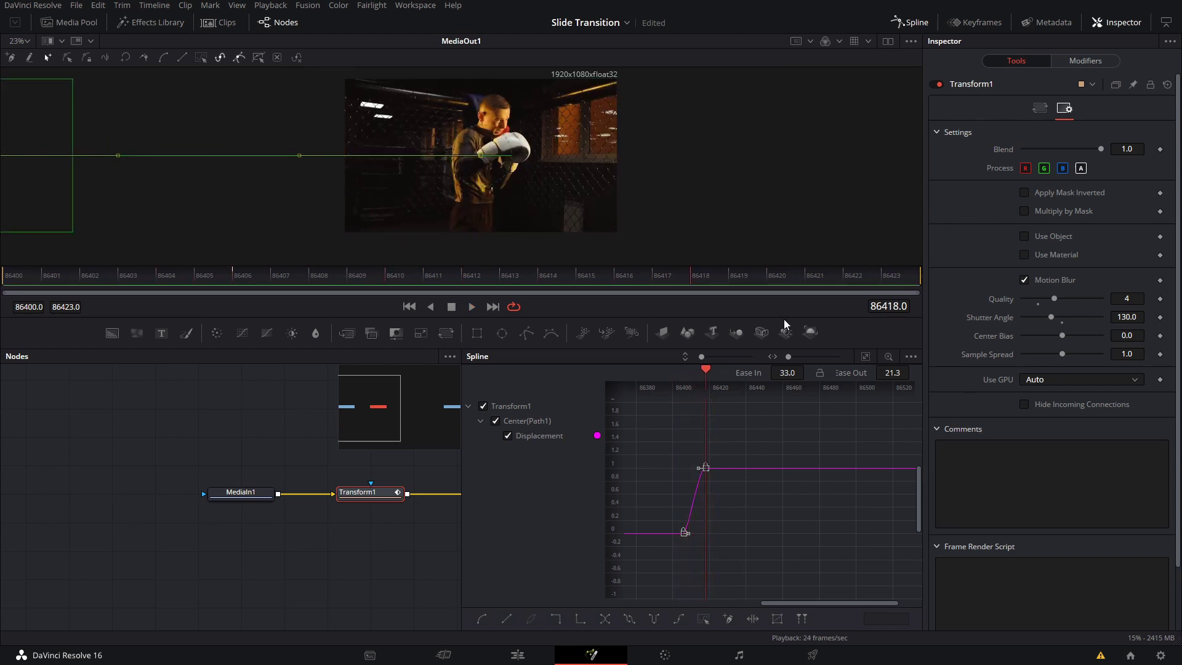
pyautogui.click(923, 27)
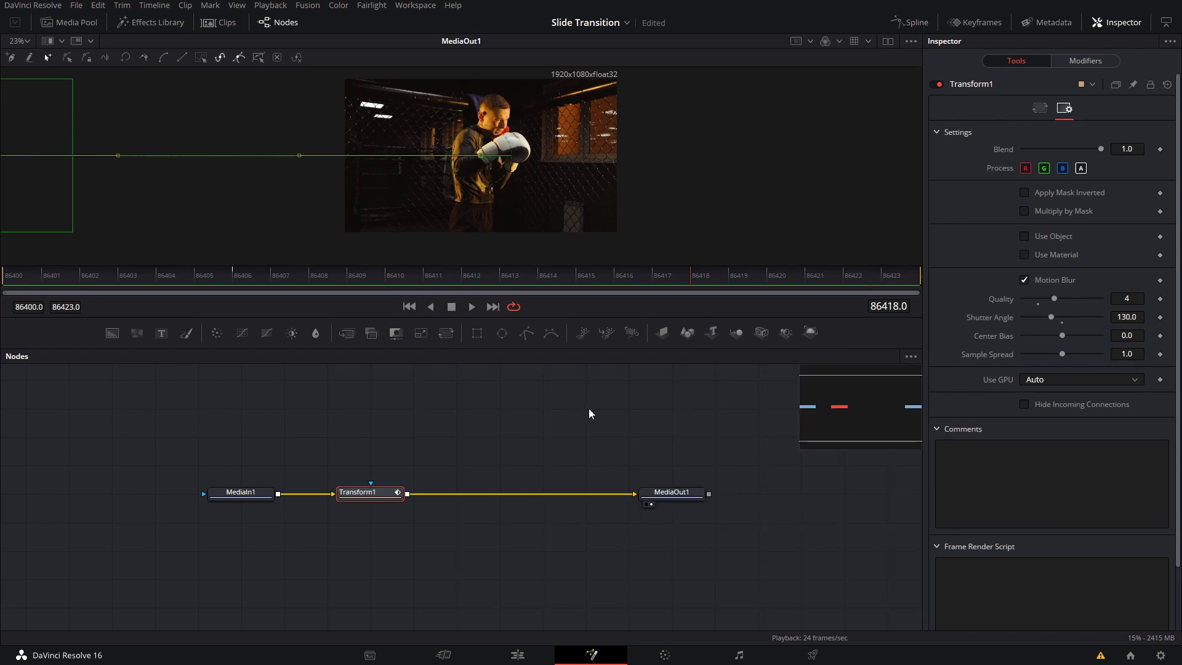
pyautogui.press('space')
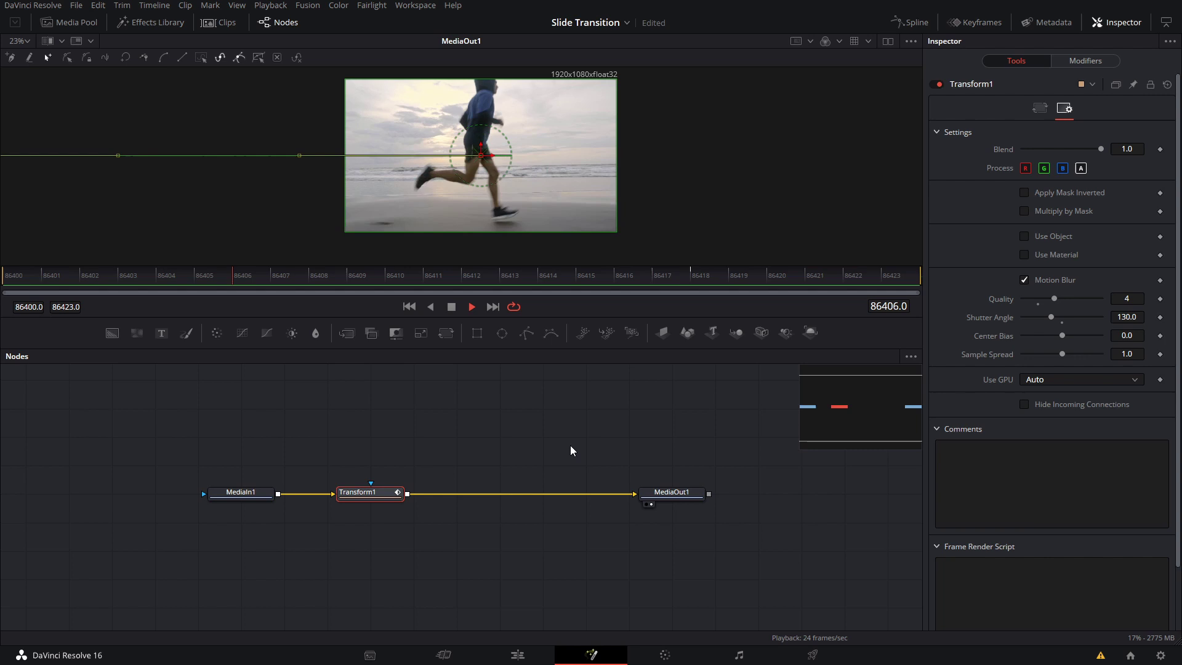
pyautogui.press('space')
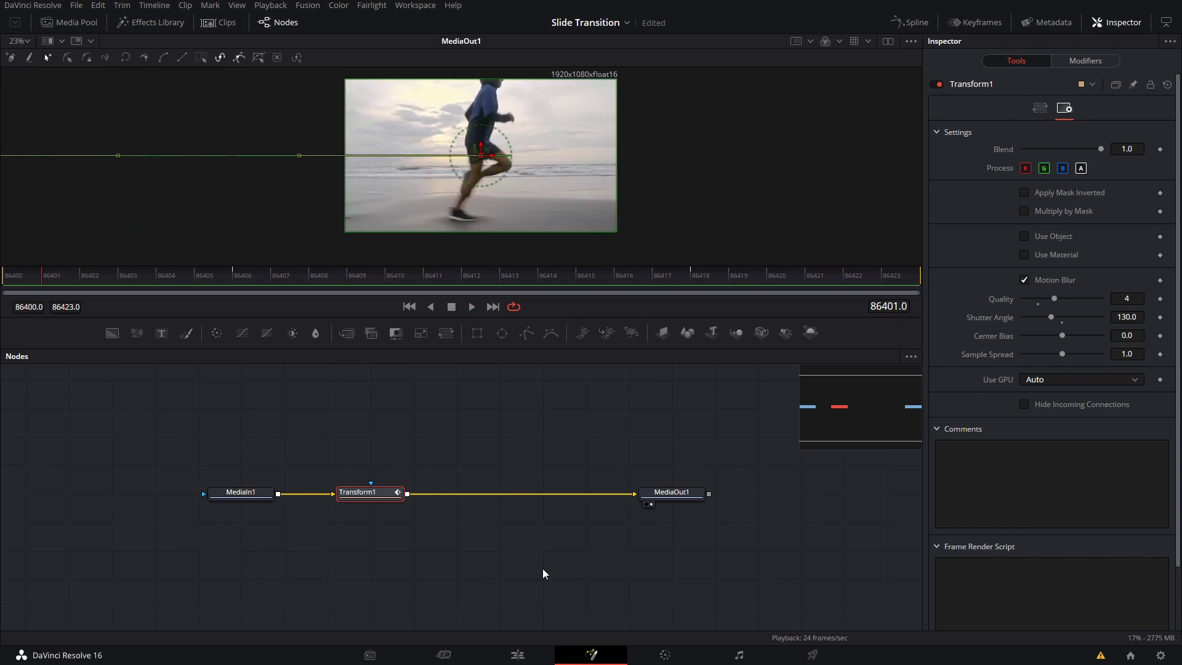
pyautogui.click(516, 655)
# Step: Play through the runner-to-boxer cut, then park the playhead at 19:09 on the Adjustment Clip's start
pyautogui.press('space')
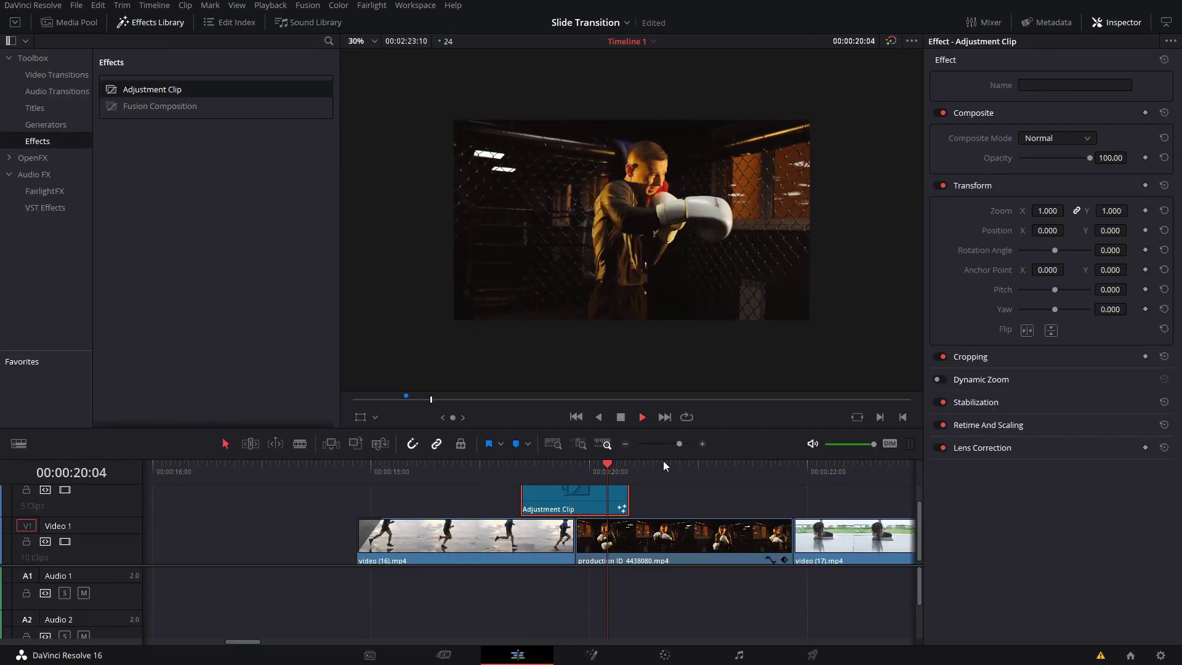
pyautogui.press('space')
pyautogui.hscroll(3, 590, 494)
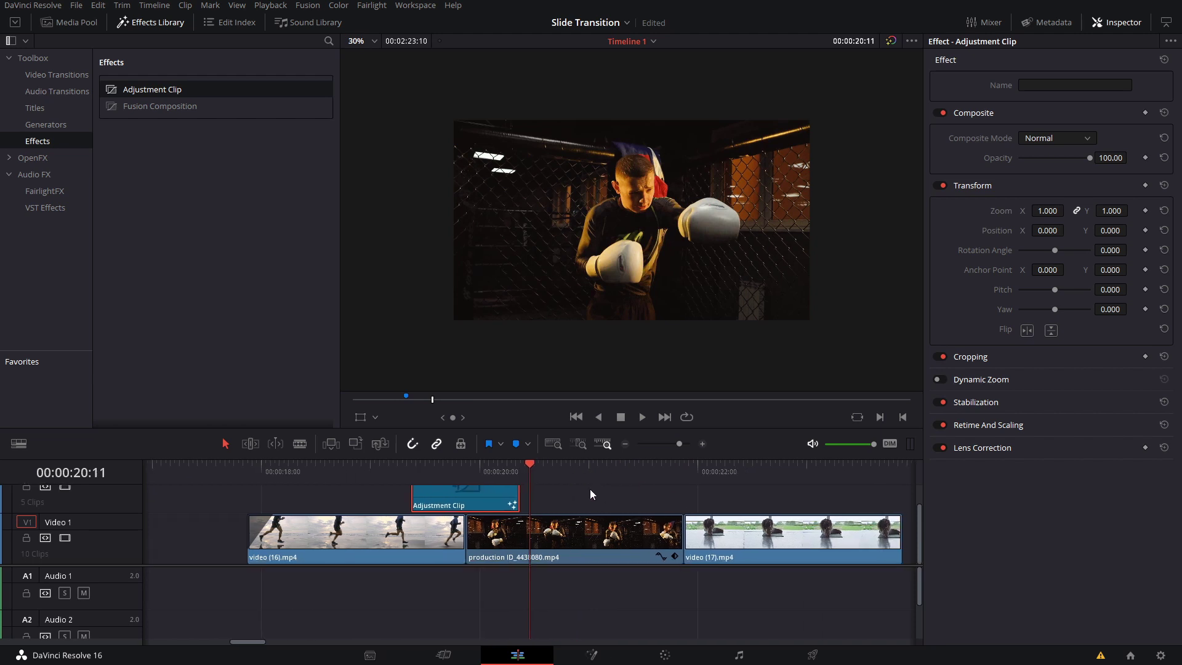
pyautogui.press('Right')
pyautogui.rightClick(556, 504)
pyautogui.click(526, 508)
pyautogui.click(507, 477)
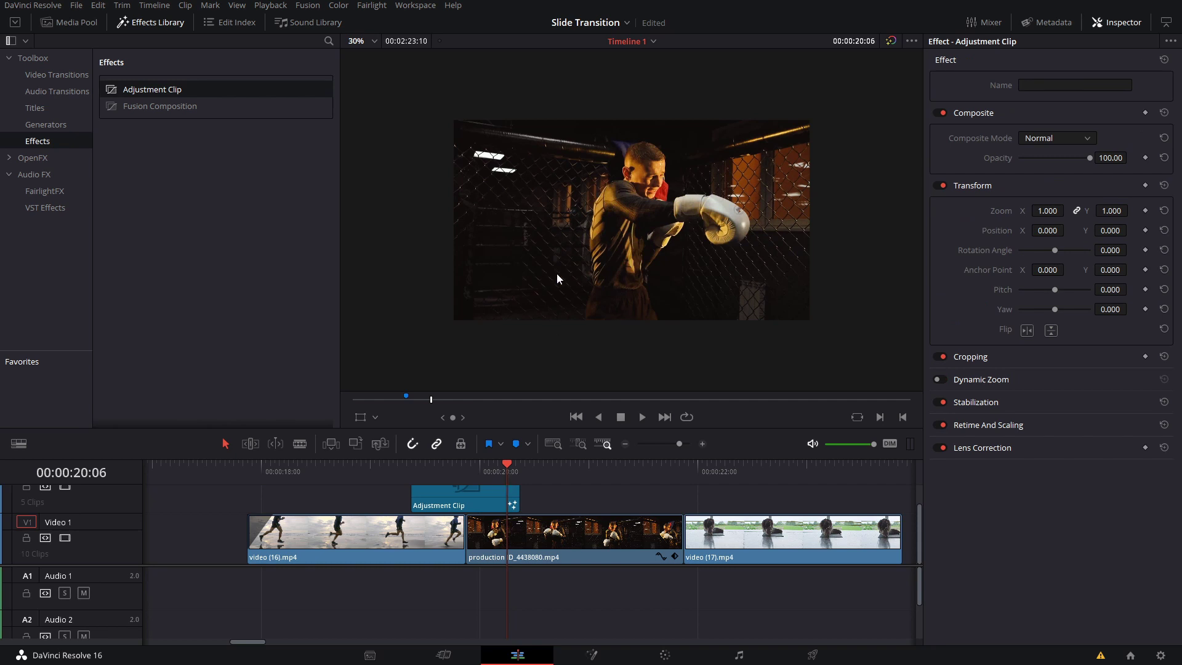
pyautogui.click(465, 475)
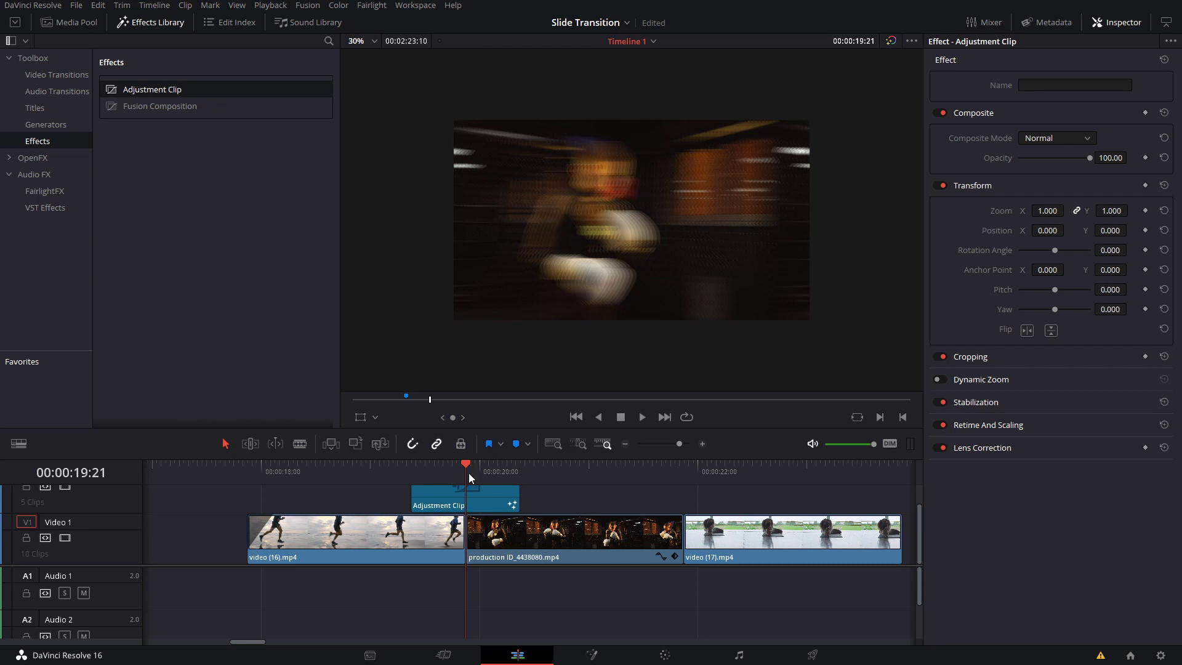
pyautogui.moveTo(468, 472); pyautogui.dragTo(411, 478)
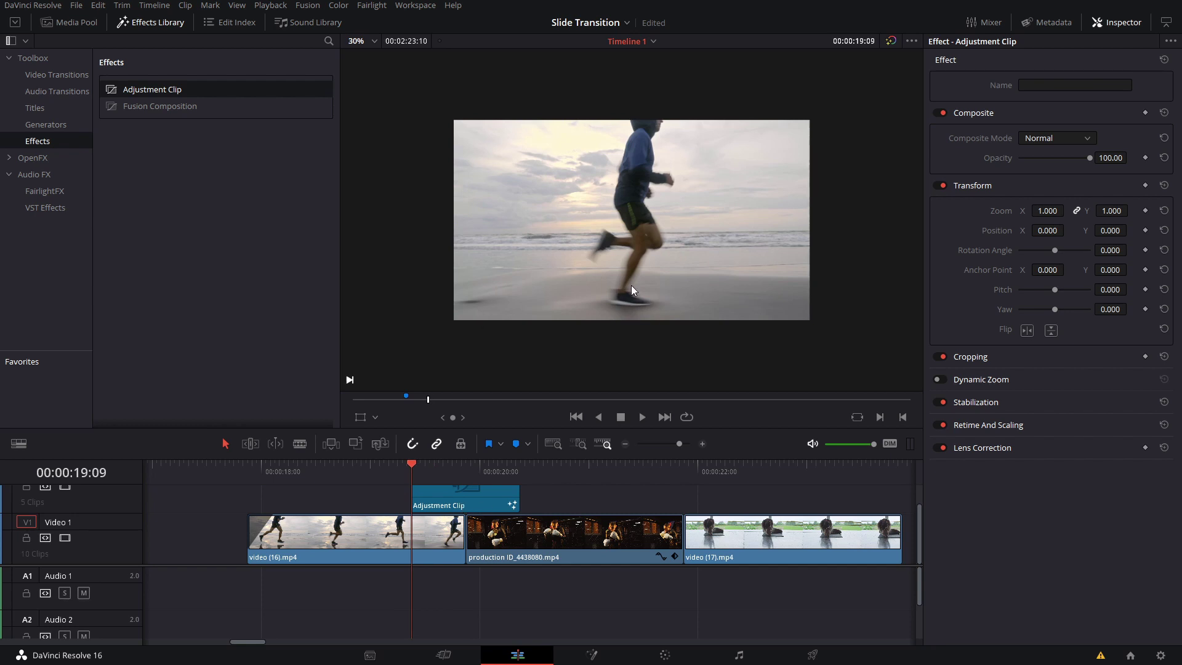
# Step: Blade video (16).mp4 and the production clip at the Adjustment Clip's start and end
pyautogui.press('b')
pyautogui.click(411, 544)
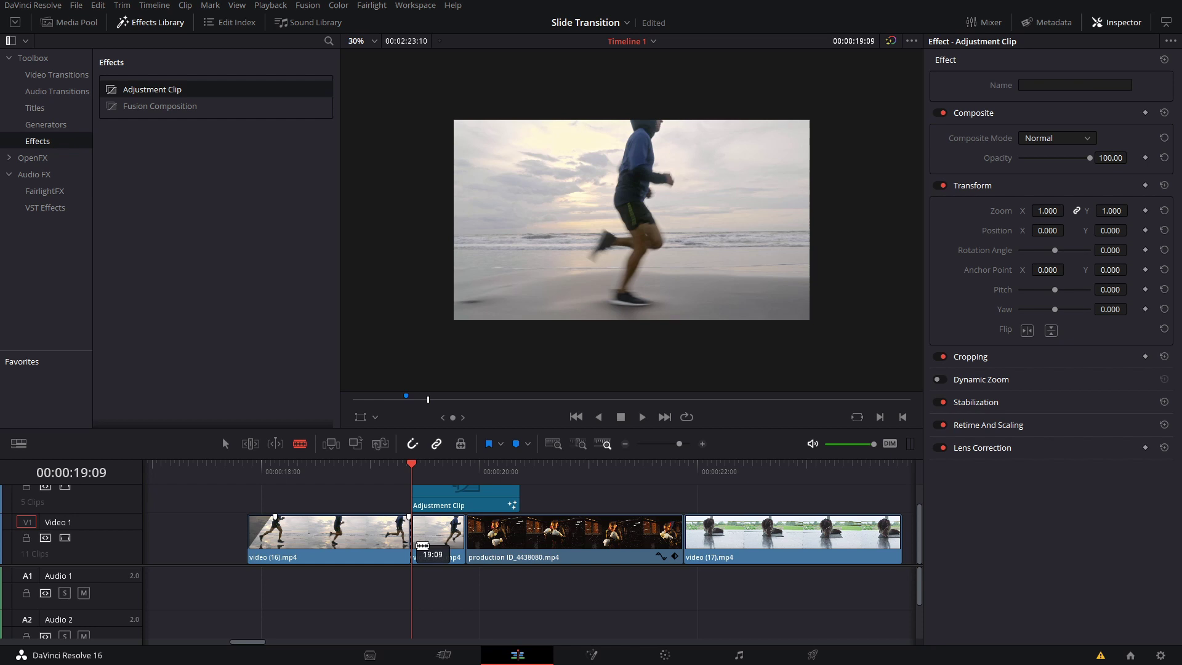
pyautogui.click(519, 543)
pyautogui.press('a')
# Step: Merge both cut pieces and the Adjustment Clip into Compound Clip 1
pyautogui.click(508, 546)
pyautogui.keyDown('ctrl'); pyautogui.click(440, 549); pyautogui.keyUp('ctrl')
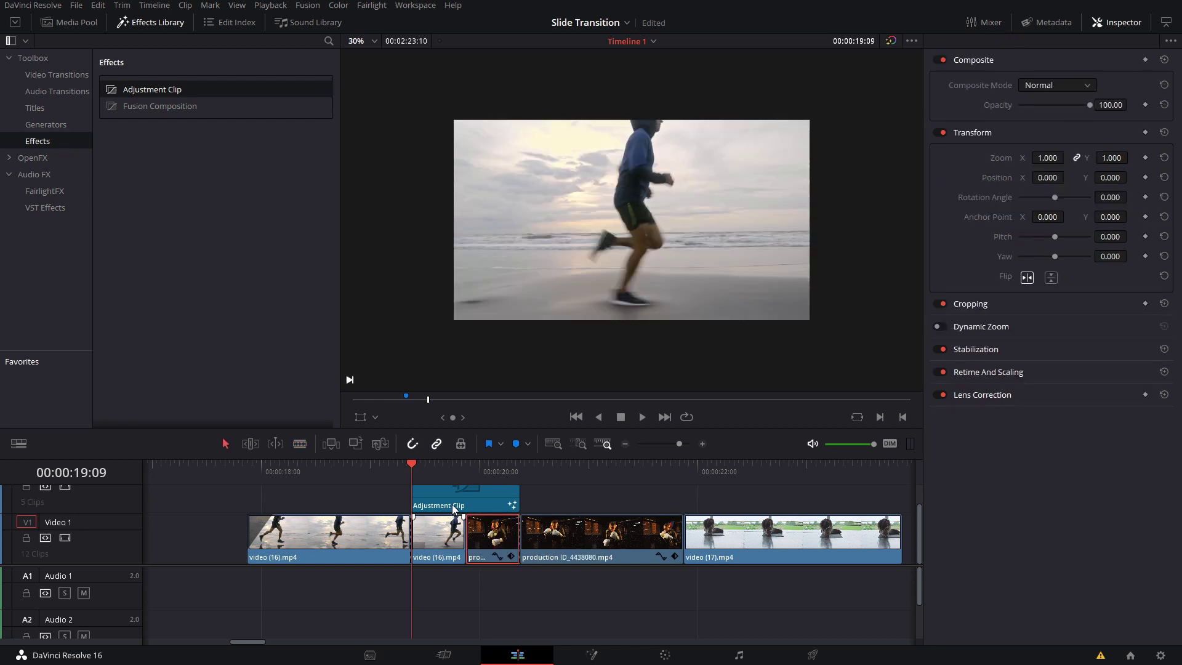
pyautogui.keyDown('ctrl'); pyautogui.click(453, 508); pyautogui.keyUp('ctrl')
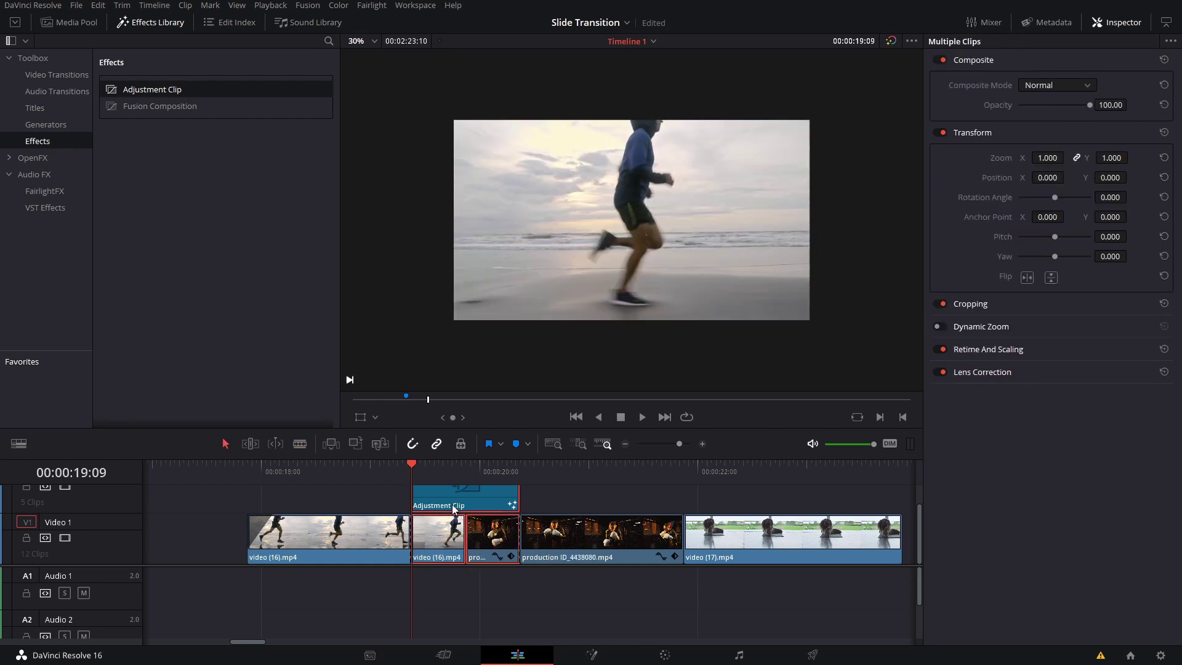
pyautogui.rightClick(453, 507)
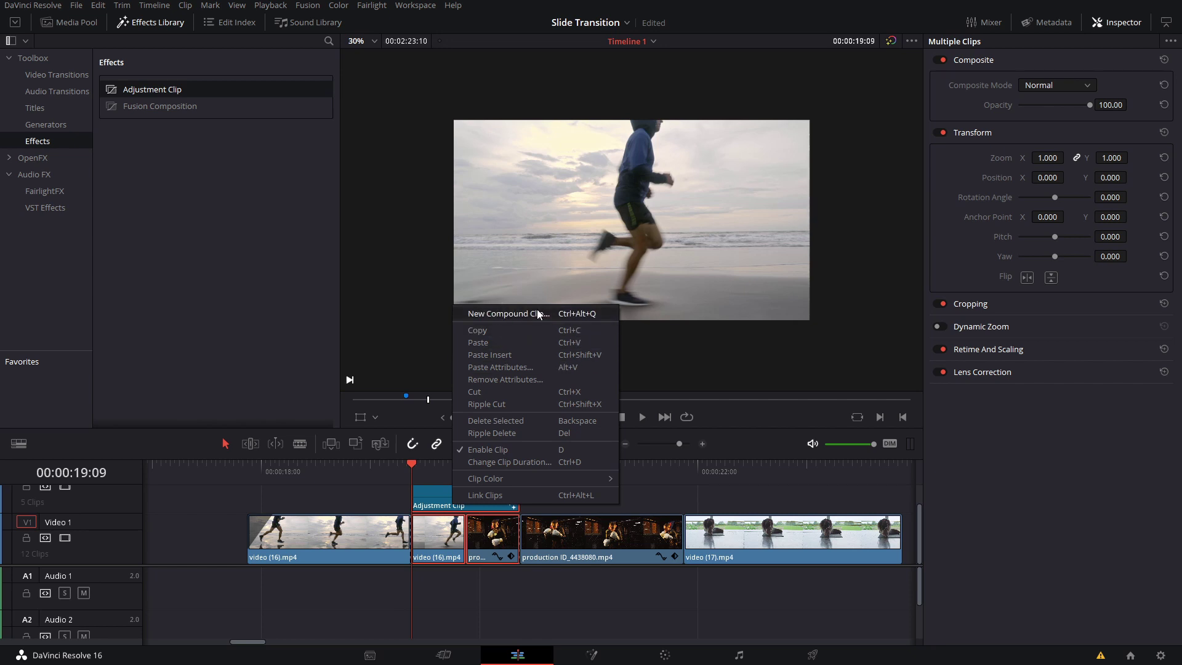
pyautogui.click(573, 313)
pyautogui.press('Return')
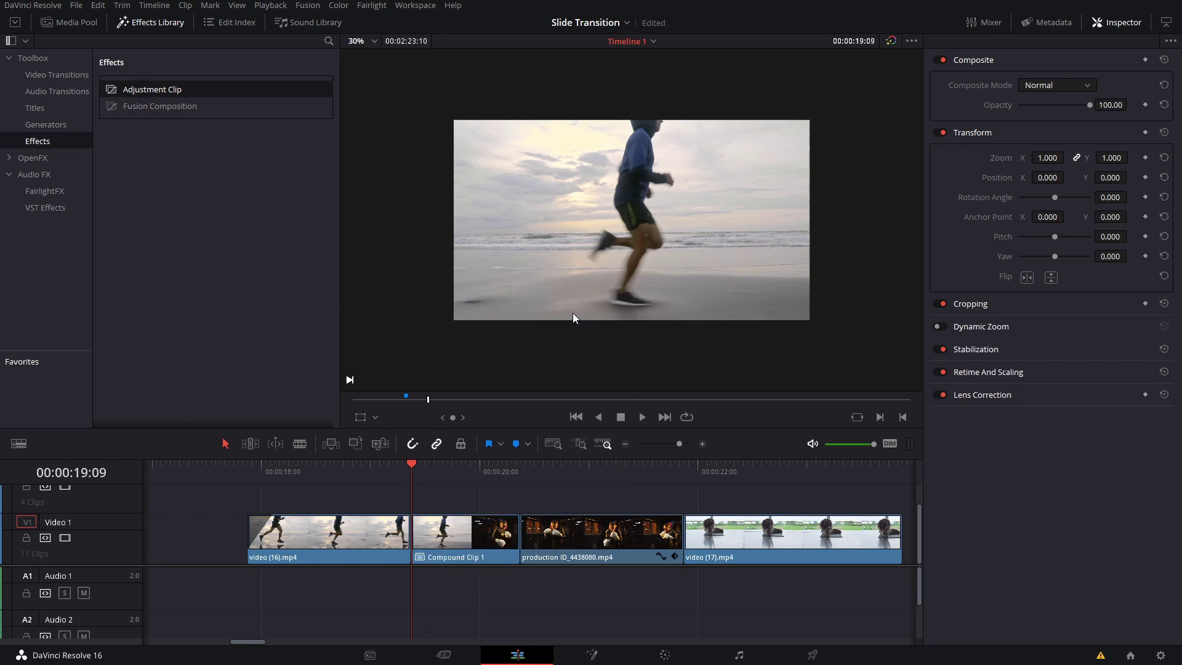
pyautogui.click(462, 532)
pyautogui.rightClick(461, 533)
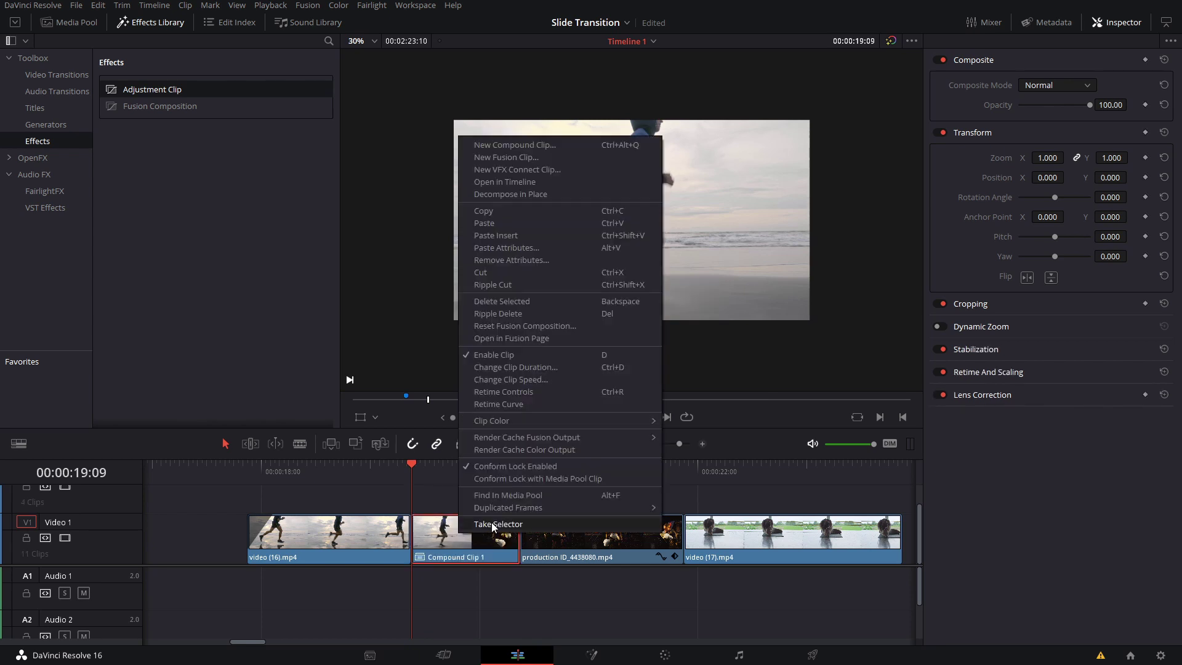
pyautogui.click(508, 454)
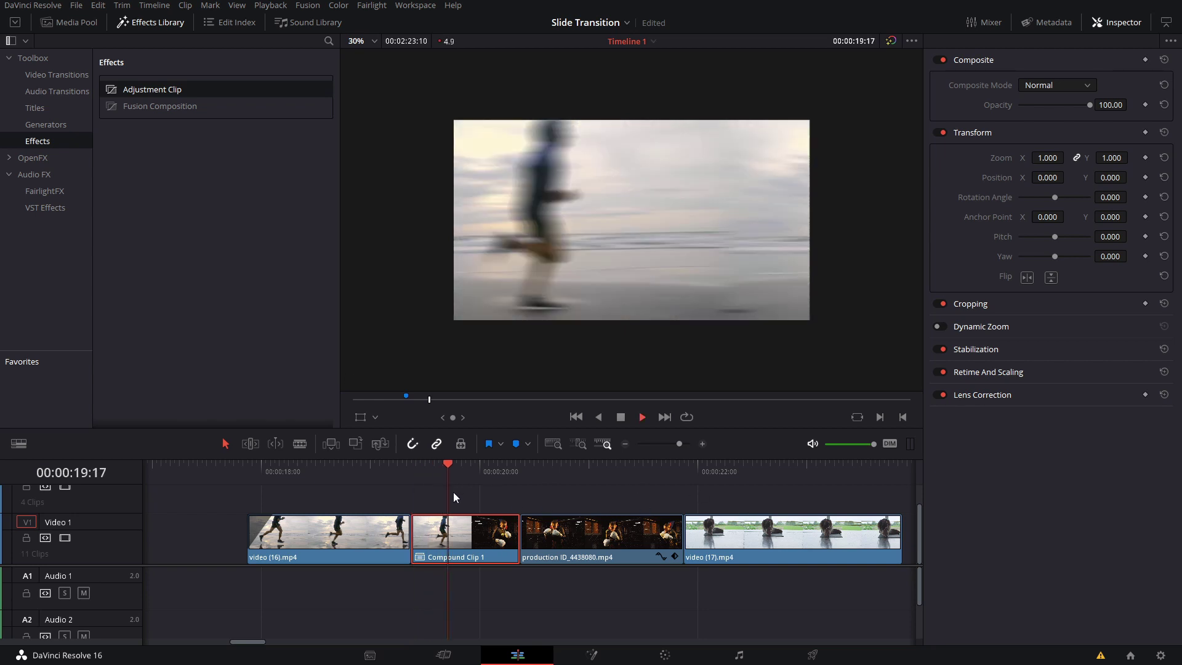
pyautogui.press('space')
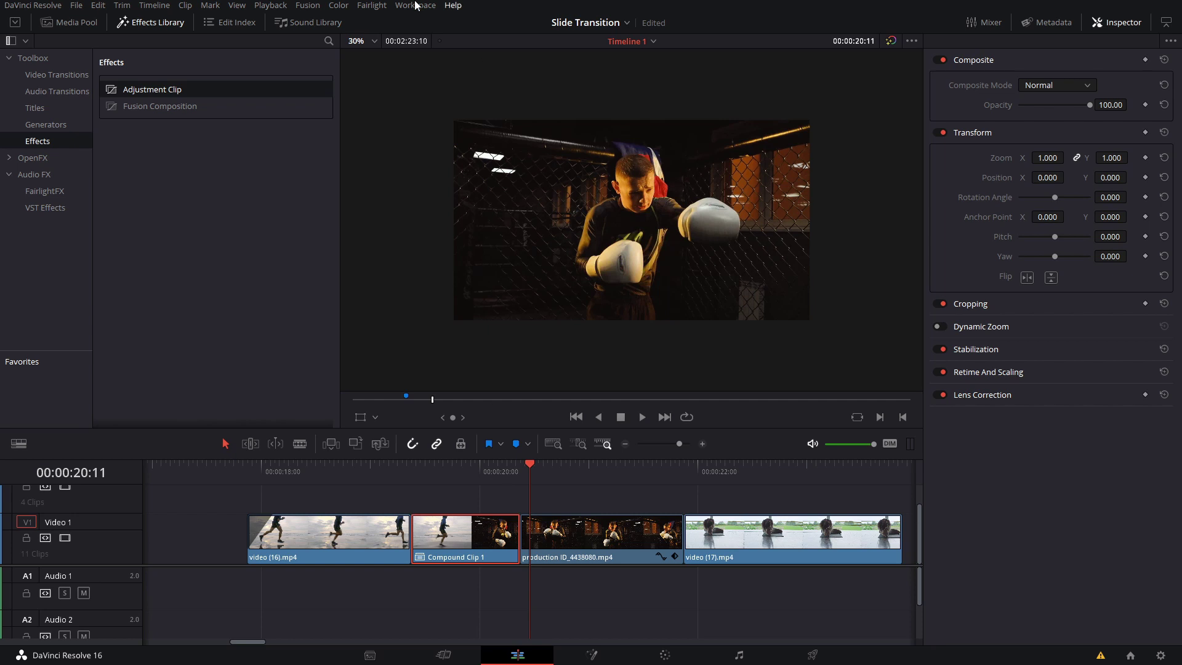
pyautogui.click(297, 5)
pyautogui.moveTo(271, 5)
pyautogui.moveTo(294, 67)
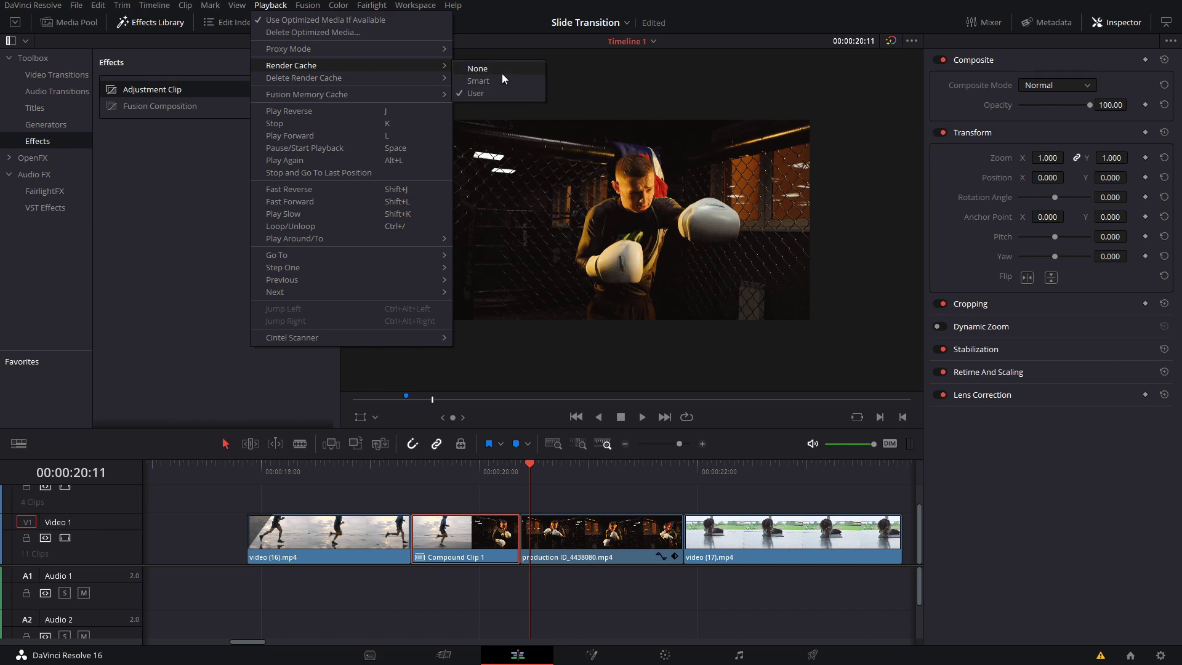
pyautogui.click(573, 521)
pyautogui.rightClick(467, 530)
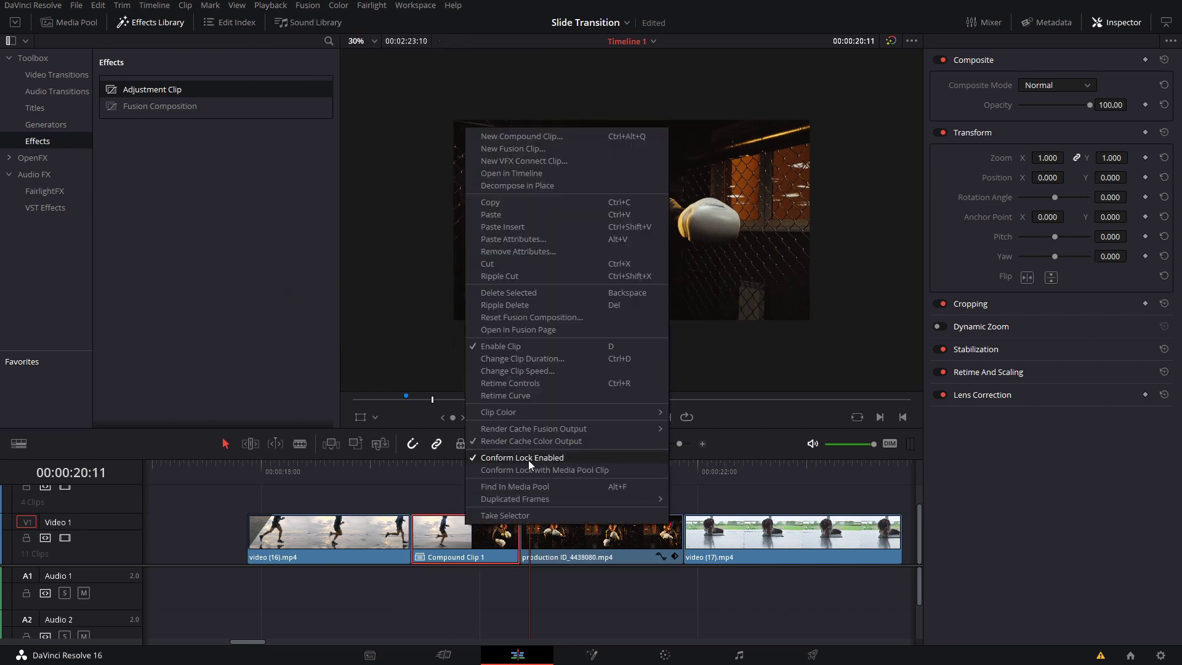
pyautogui.click(755, 490)
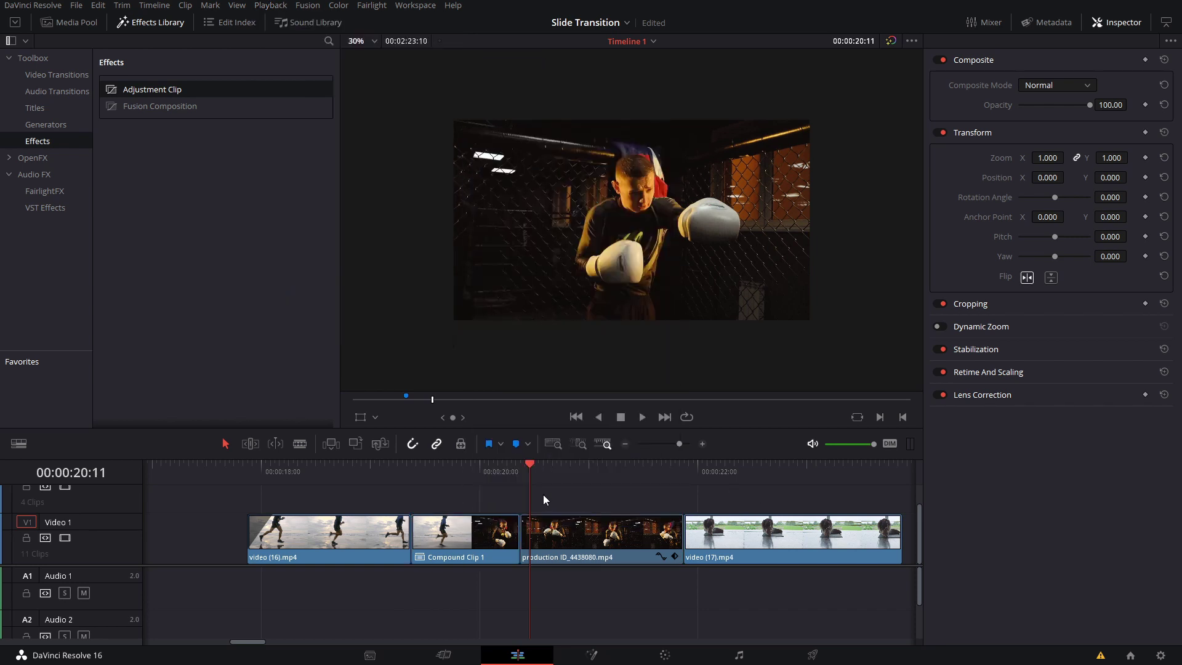
pyautogui.hscroll(3, 365, 539)
pyautogui.rightClick(365, 539)
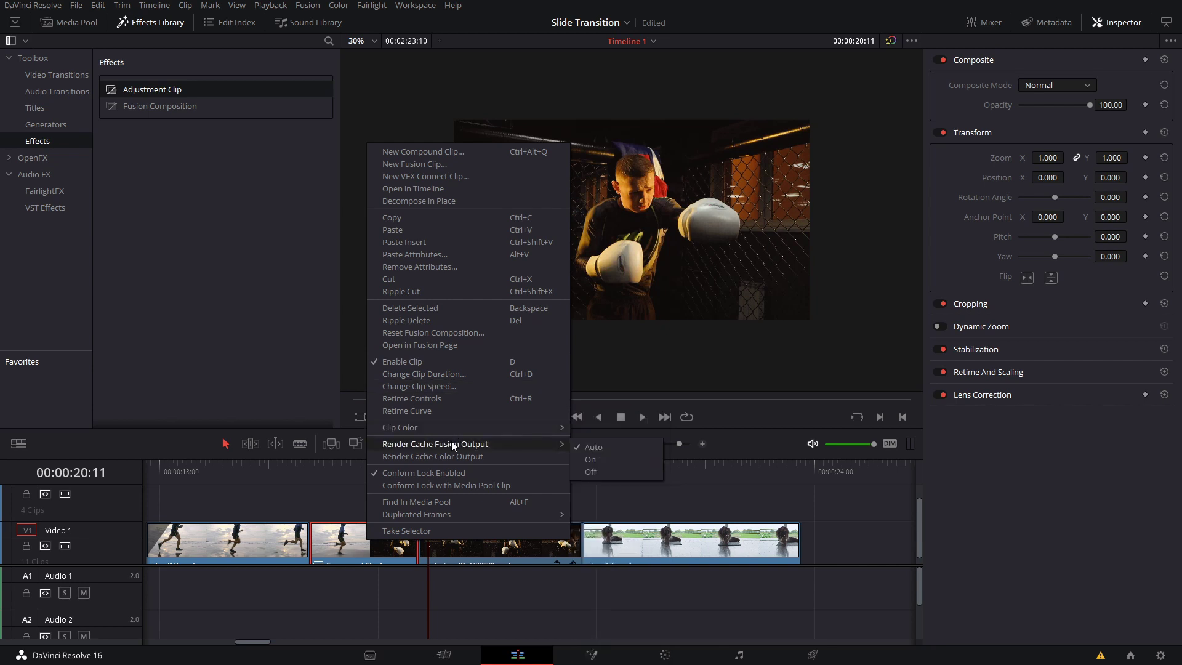
pyautogui.click(302, 489)
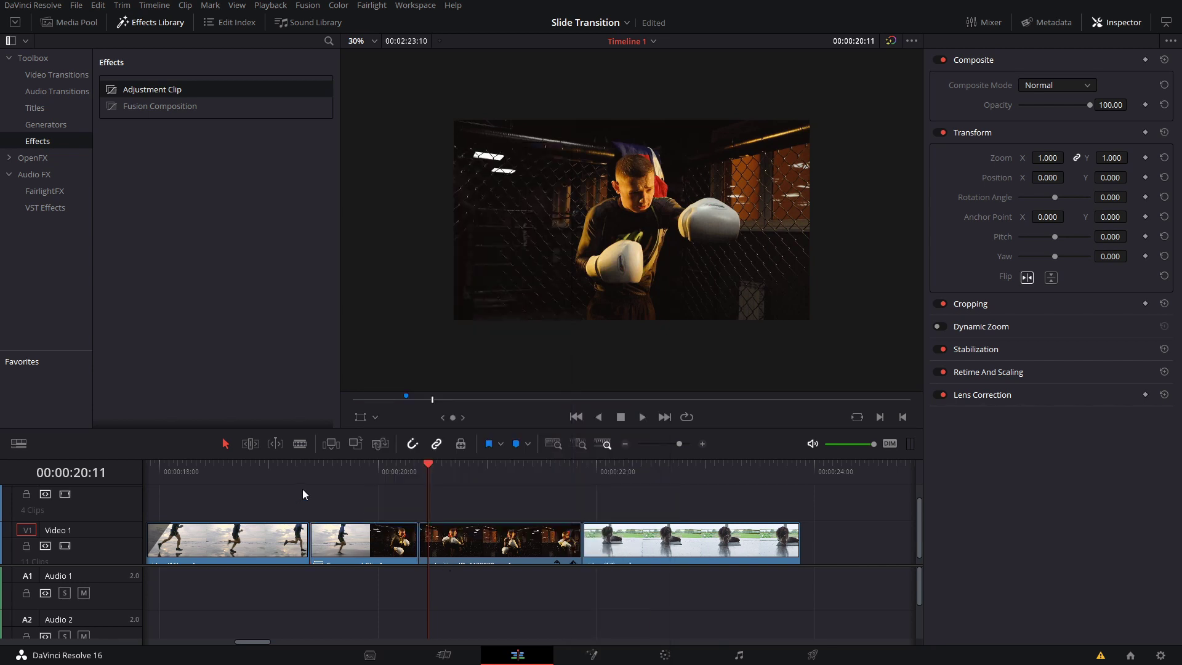
# Step: Blade the boxing clip at 21:15 and the video (17) clip at 22:03
pyautogui.hscroll(3, 554, 471)
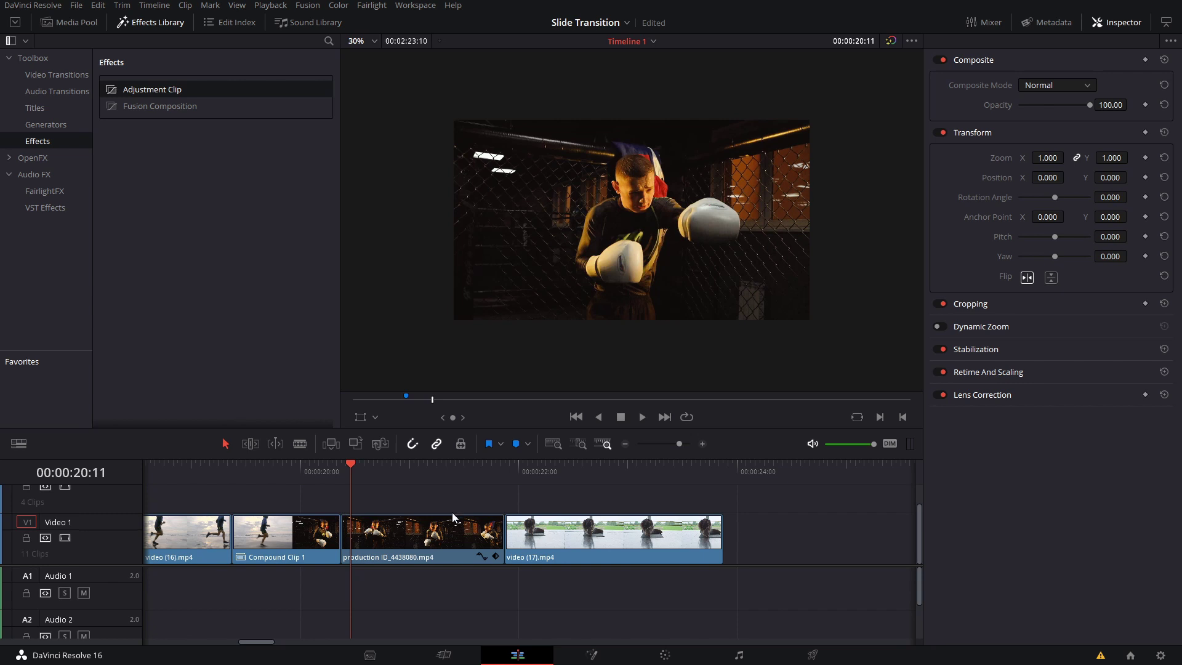
pyautogui.click(432, 545)
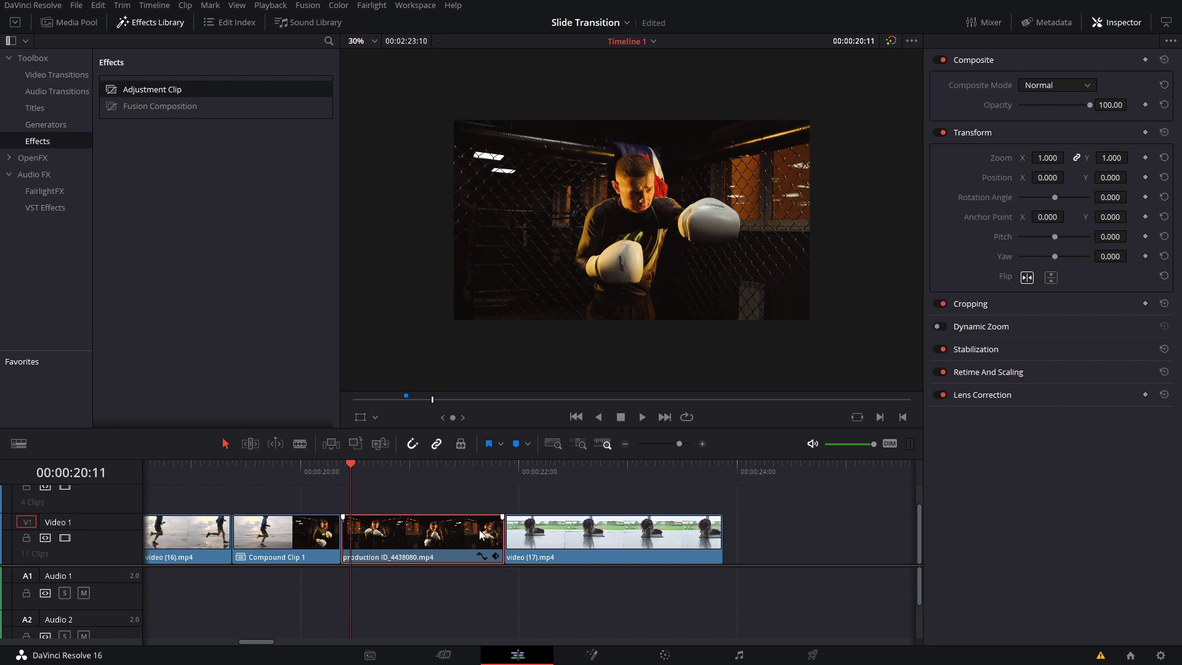
pyautogui.scroll(1, 539, 549)
pyautogui.hscroll(5, 613, 473)
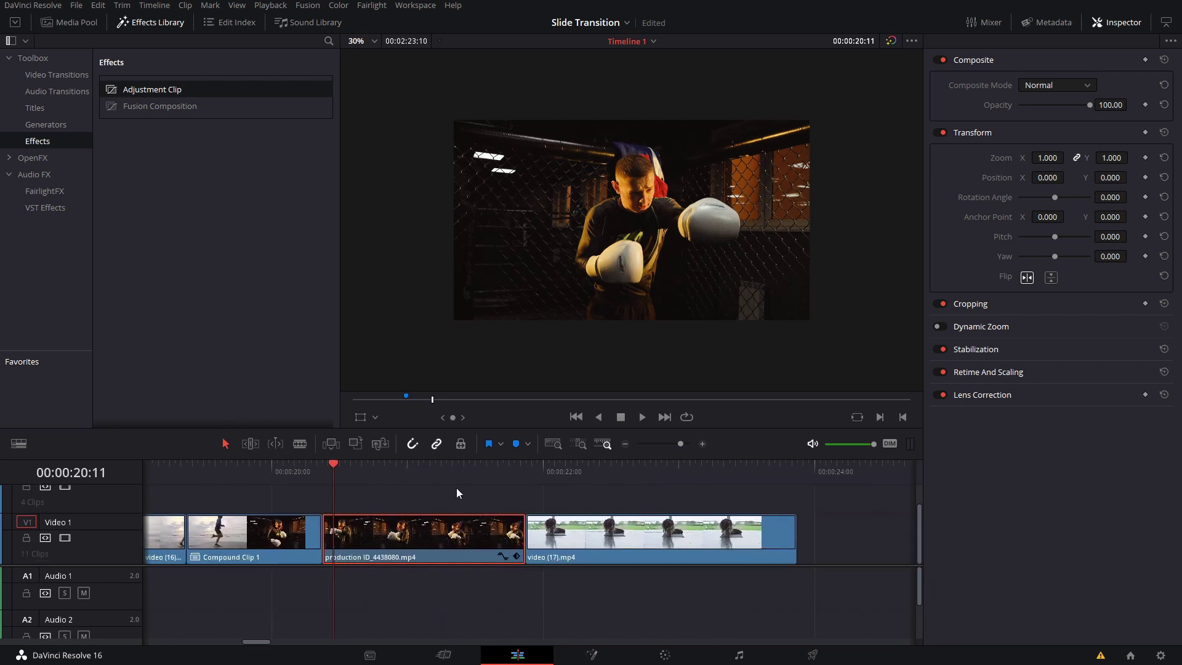
pyautogui.click(522, 473)
pyautogui.press('Left')
pyautogui.press('Left')
pyautogui.press('Left')
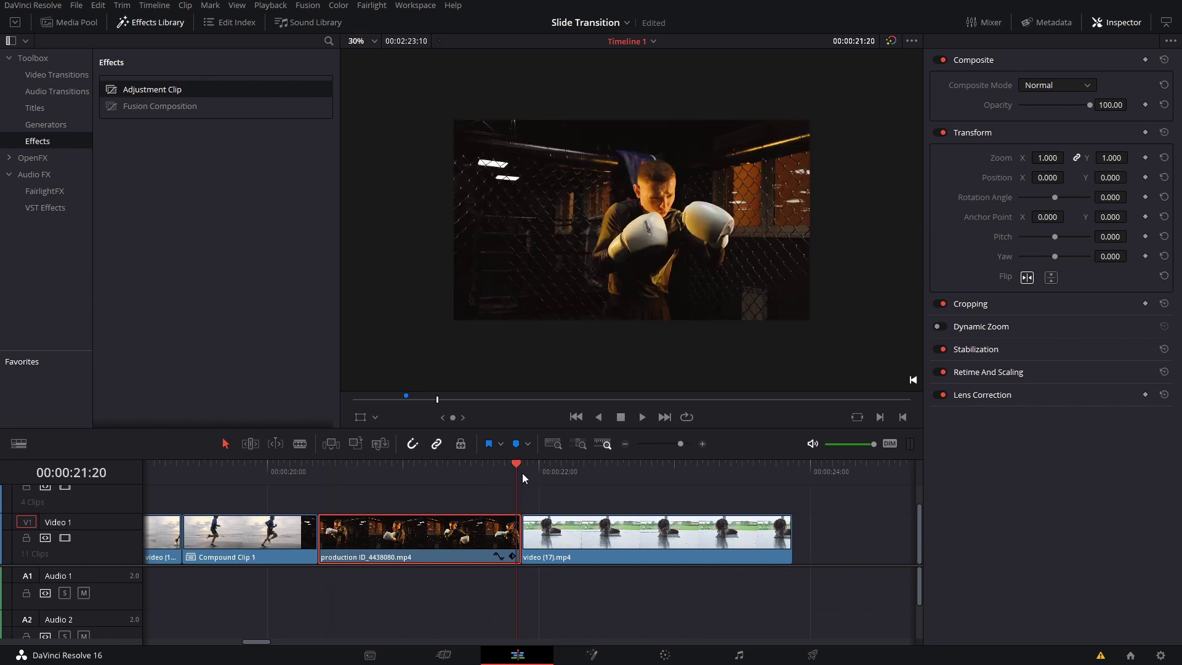
pyautogui.press('Left')
pyautogui.press('Left')
pyautogui.press('Left')
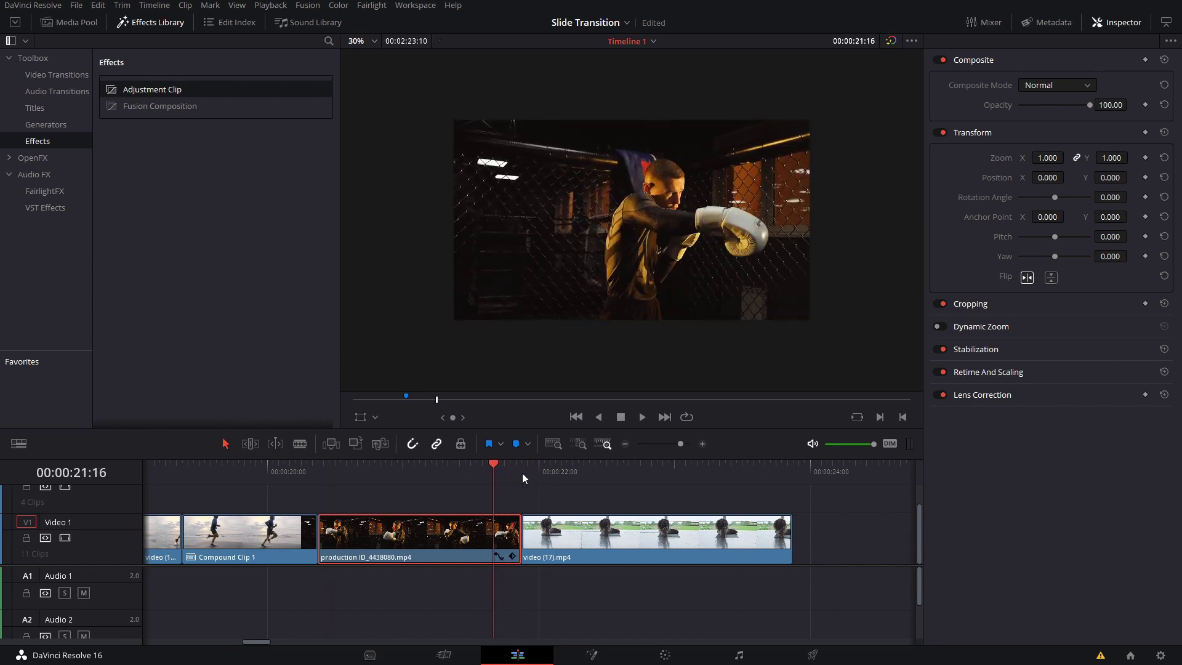
pyautogui.hotkey('ctrl', '\\')
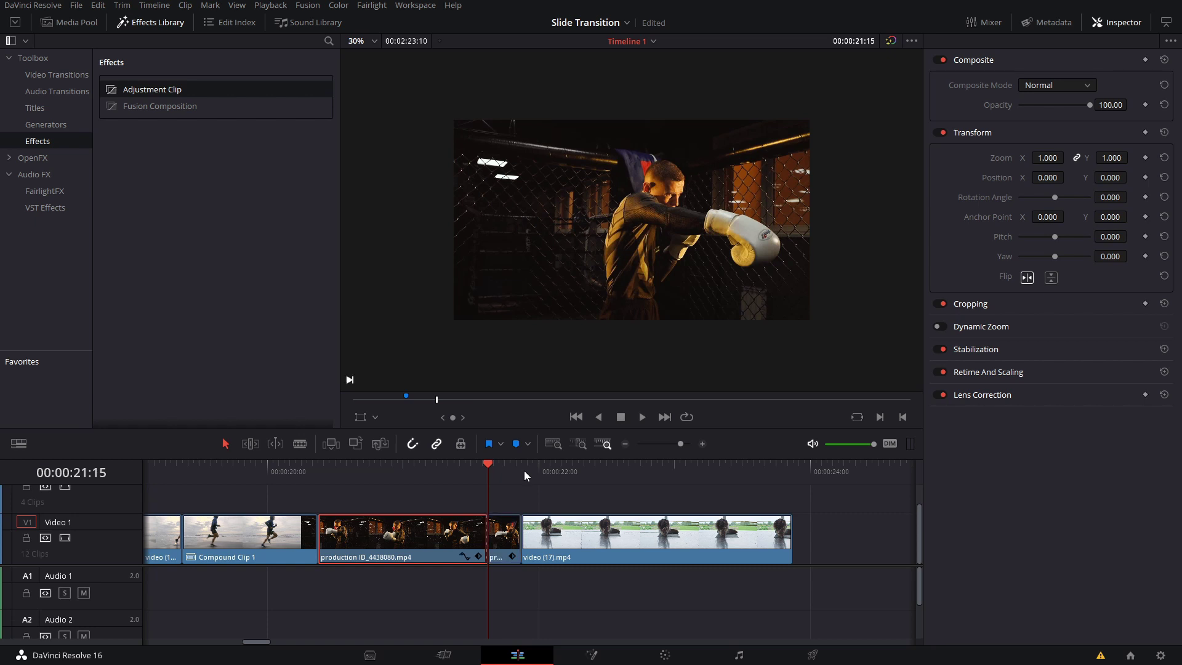
pyautogui.click(523, 470)
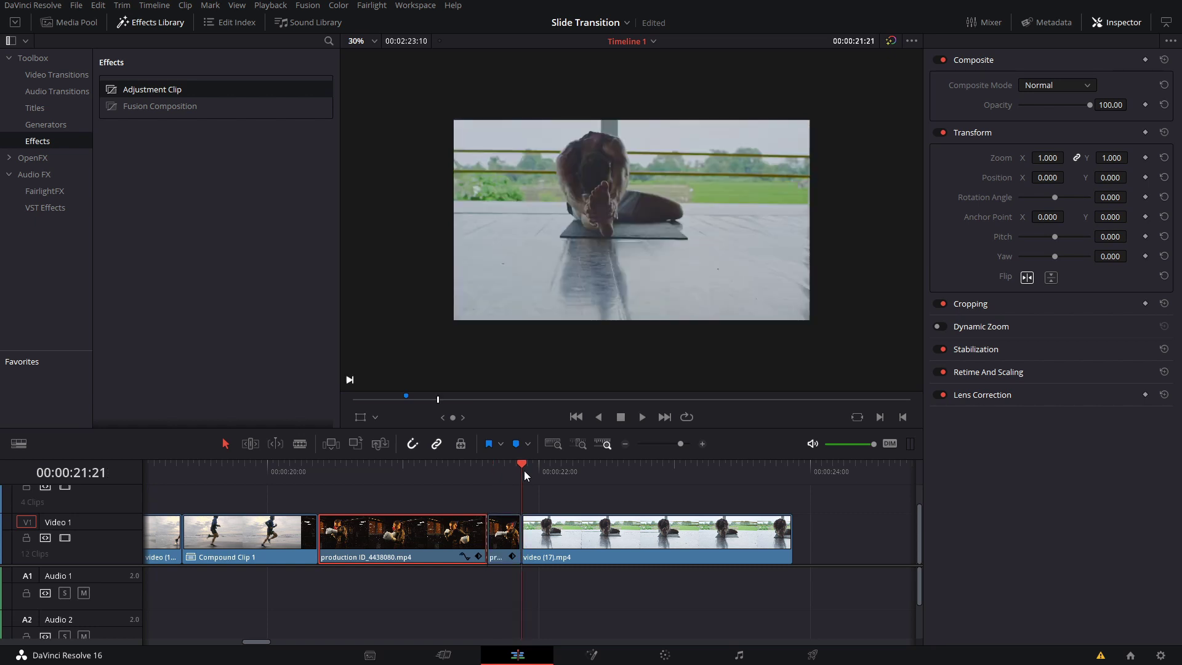
pyautogui.press('Right')
pyautogui.press('Right')
pyautogui.press('Right')
pyautogui.press('Right')
pyautogui.press('Right')
pyautogui.press('Right')
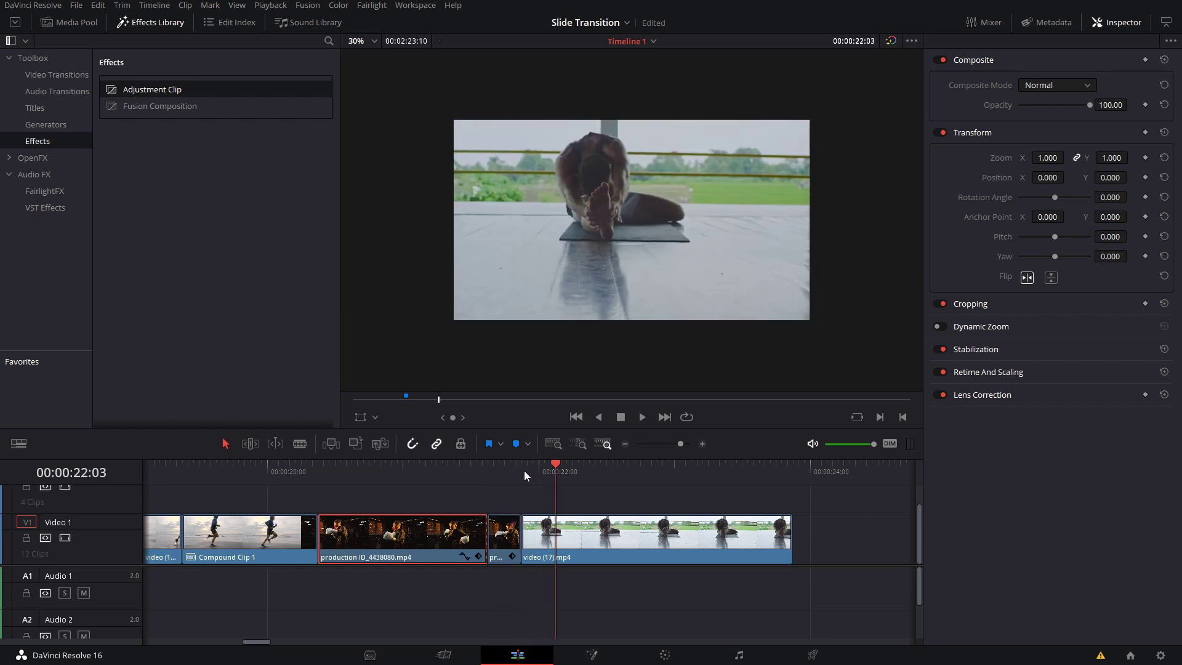
pyautogui.hotkey('ctrl', '\\')
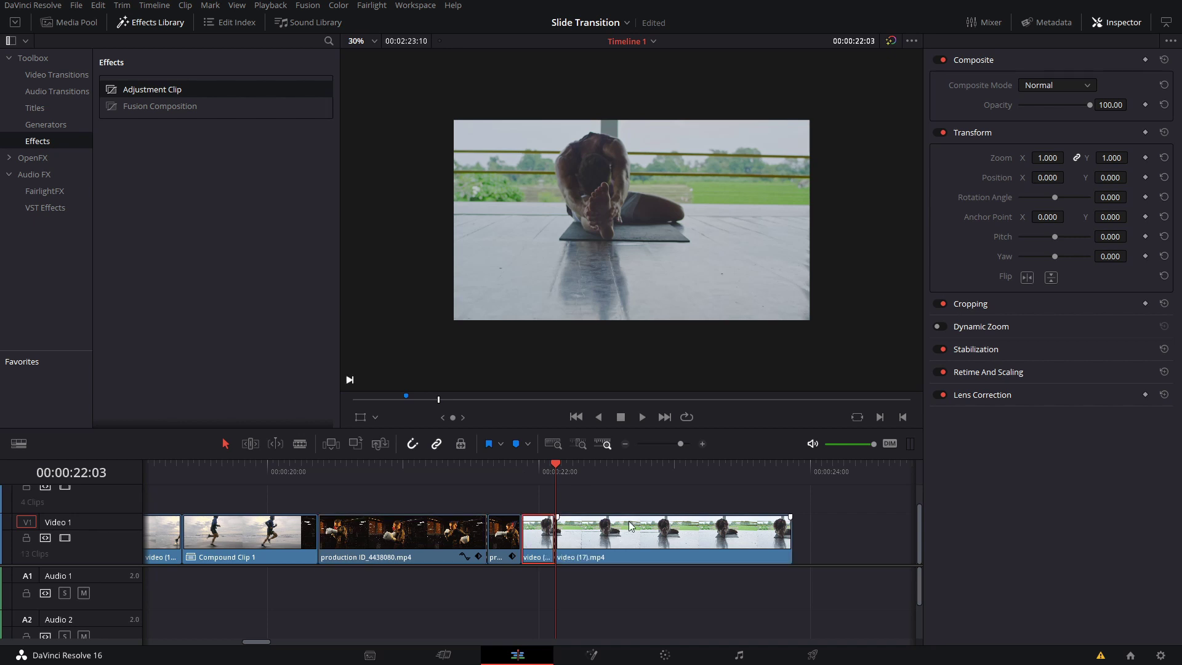
# Step: Move the short yoga piece up to V2 and extend the short boxing piece beneath it
pyautogui.moveTo(537, 542); pyautogui.dragTo(537, 512)
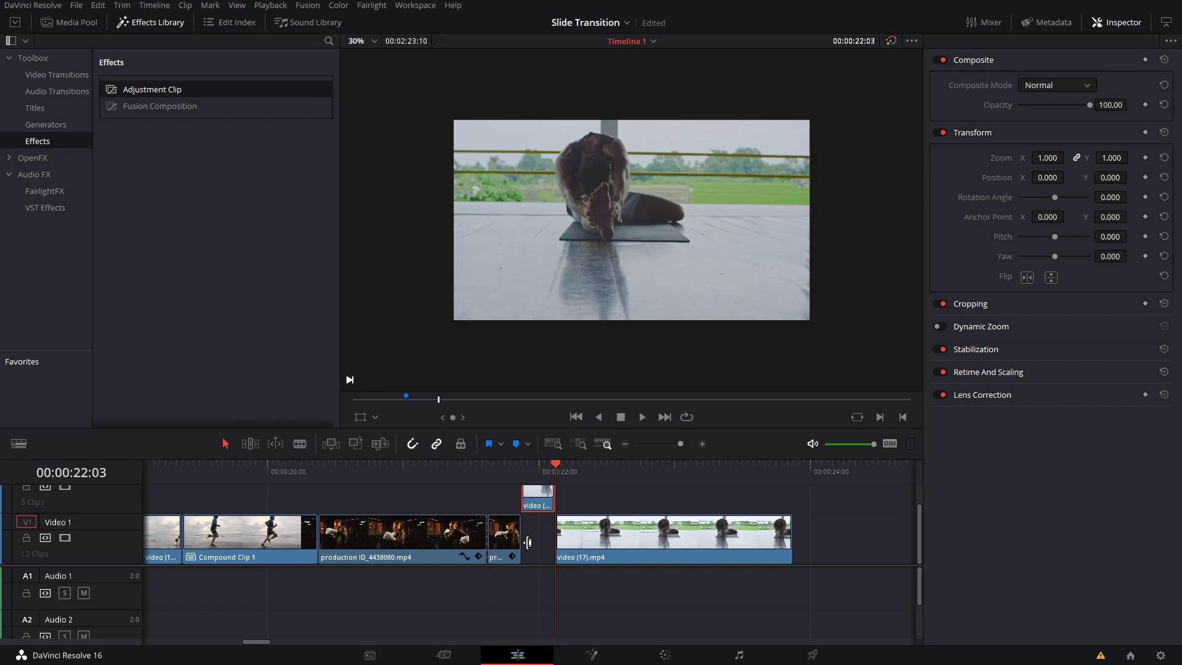
pyautogui.moveTo(521, 539); pyautogui.dragTo(550, 540)
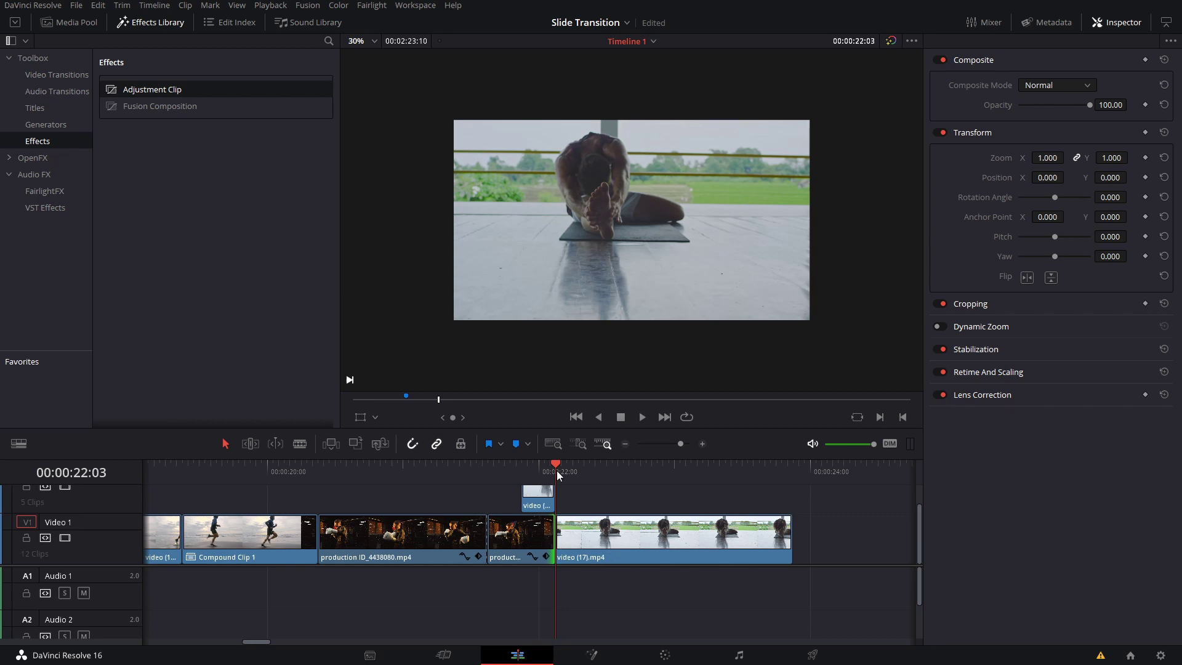
pyautogui.click(541, 505)
pyautogui.moveTo(540, 476); pyautogui.dragTo(489, 475)
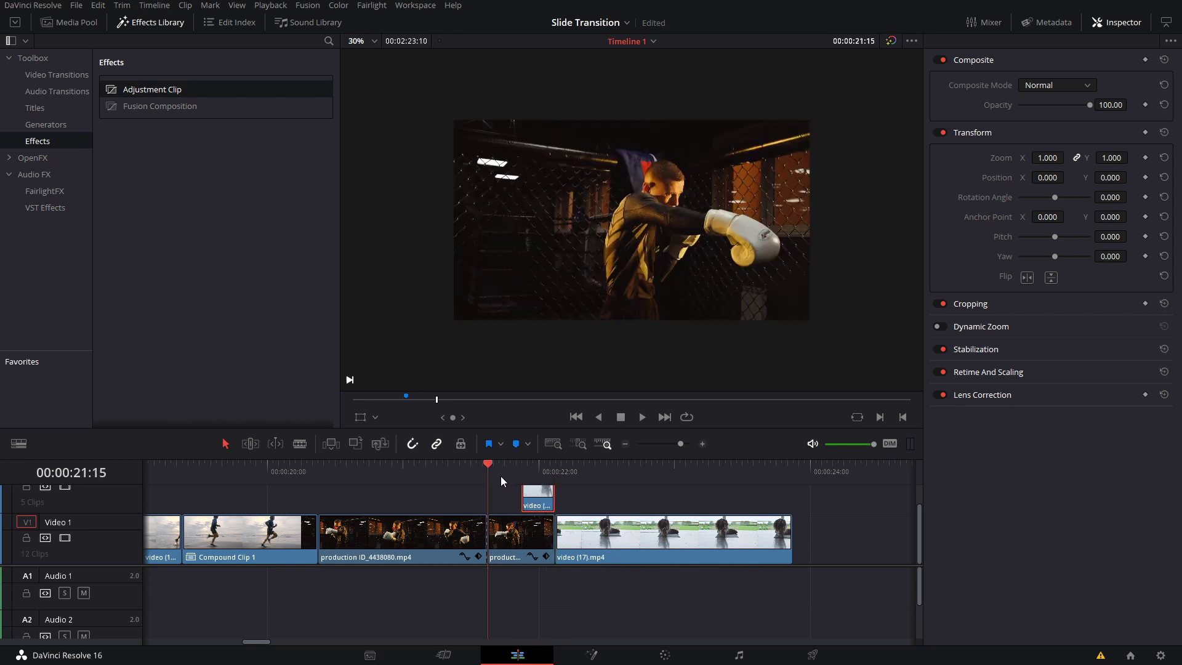
# Step: Keyframe the boxing piece's Position at its start, then set Position X to -1920 at 22:02
pyautogui.click(504, 529)
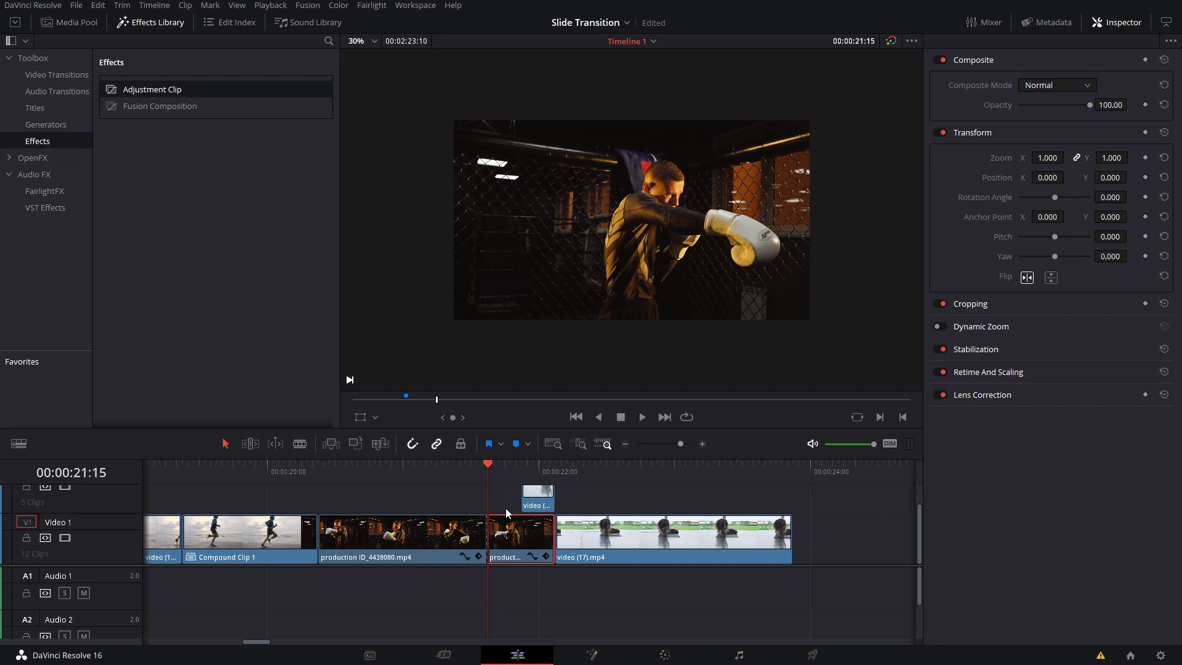
pyautogui.click(1144, 177)
pyautogui.moveTo(537, 480); pyautogui.dragTo(554, 475)
pyautogui.click(538, 491)
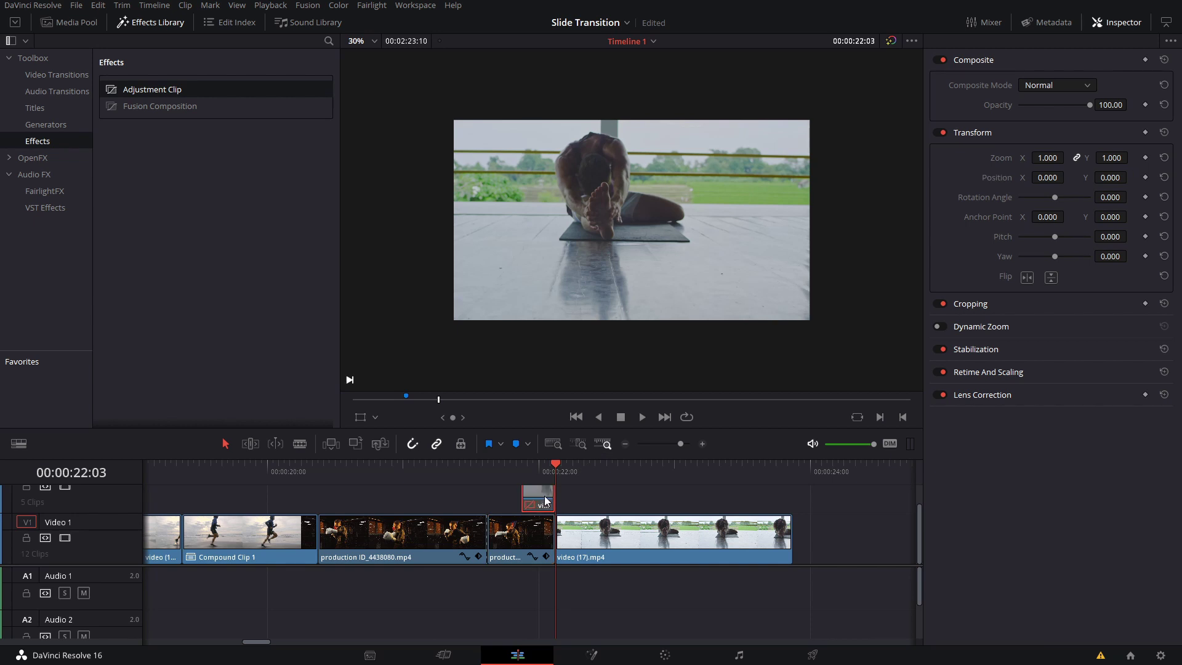
pyautogui.click(537, 532)
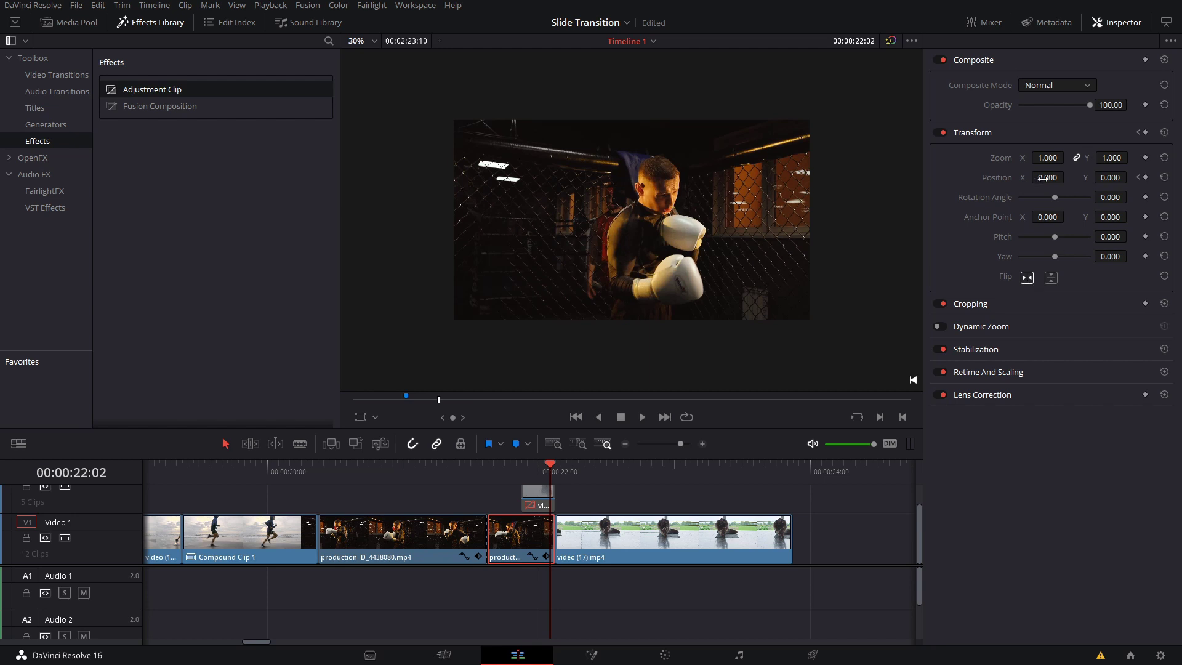
pyautogui.moveTo(1041, 179)
pyautogui.mouseDown()
pyautogui.moveTo(1028, 179)
pyautogui.moveTo(1045, 179)
pyautogui.mouseUp()
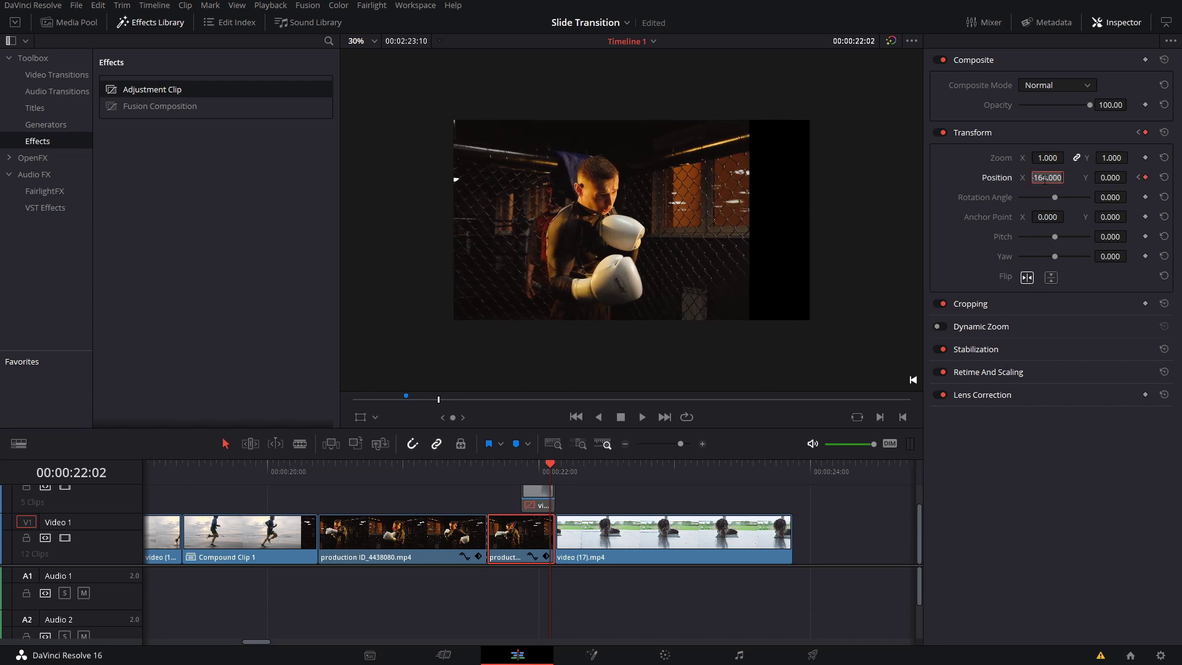
pyautogui.press('BackSpace')
pyautogui.write('-1920')
pyautogui.press('Return')
pyautogui.scroll(-1, 661, 227)
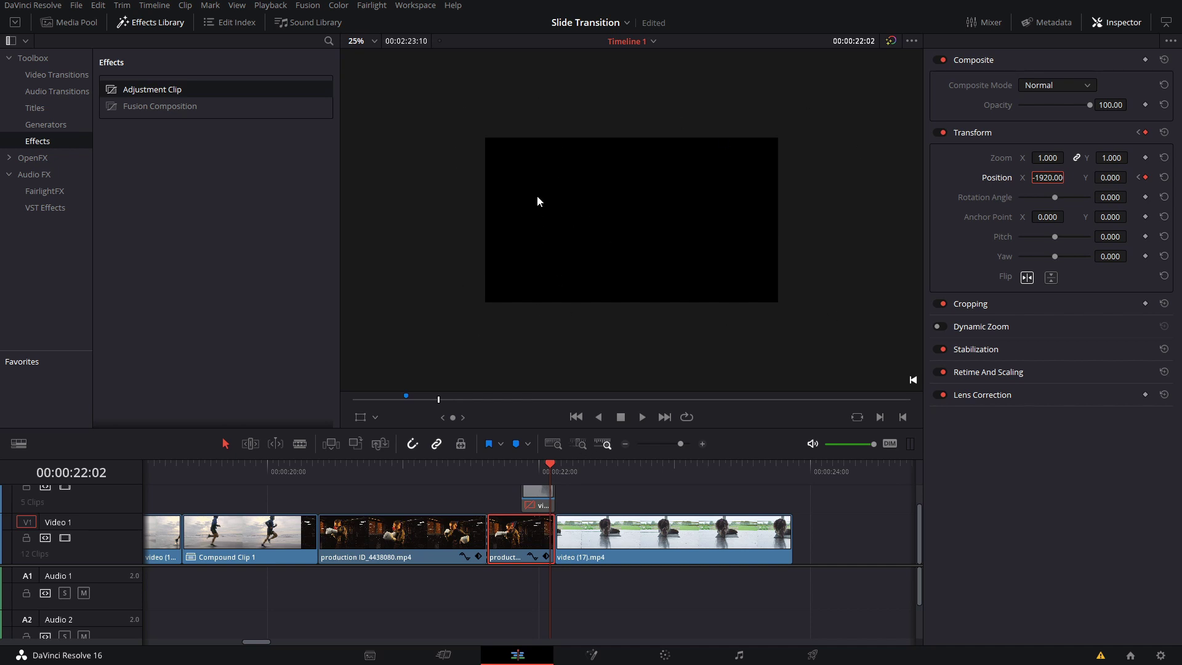
# Step: Add Position keyframes to the yoga piece at 21:21 and 22:03, then set Position X 1920 at 21:21
pyautogui.click(536, 495)
pyautogui.press('Up')
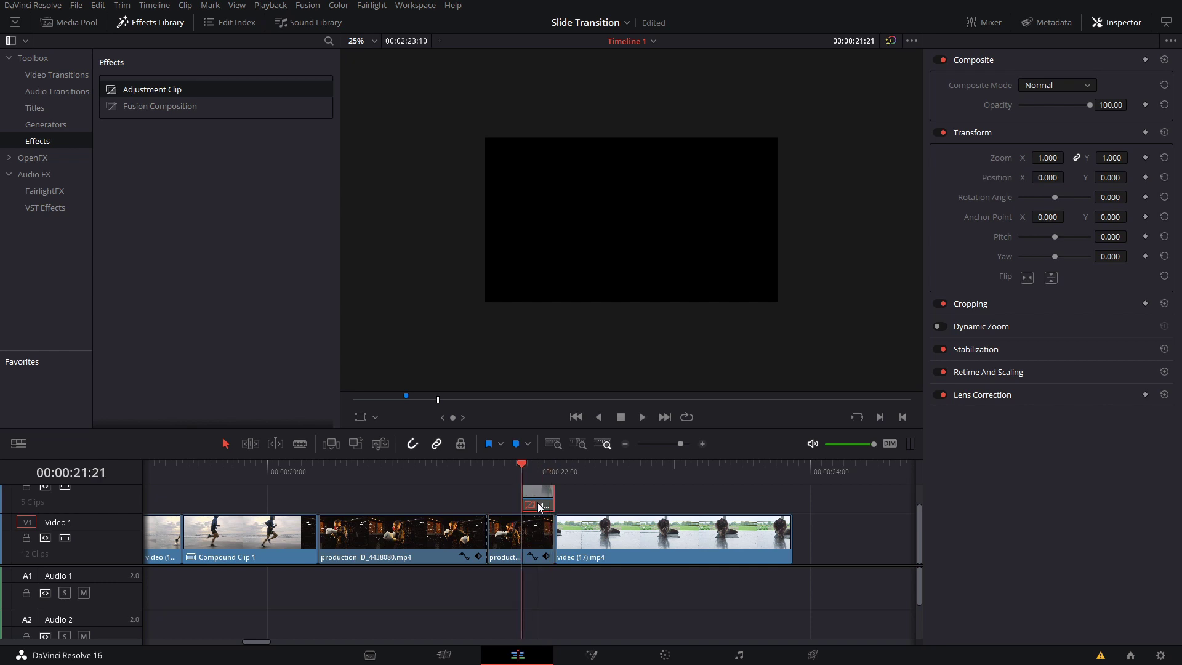
pyautogui.click(1146, 177)
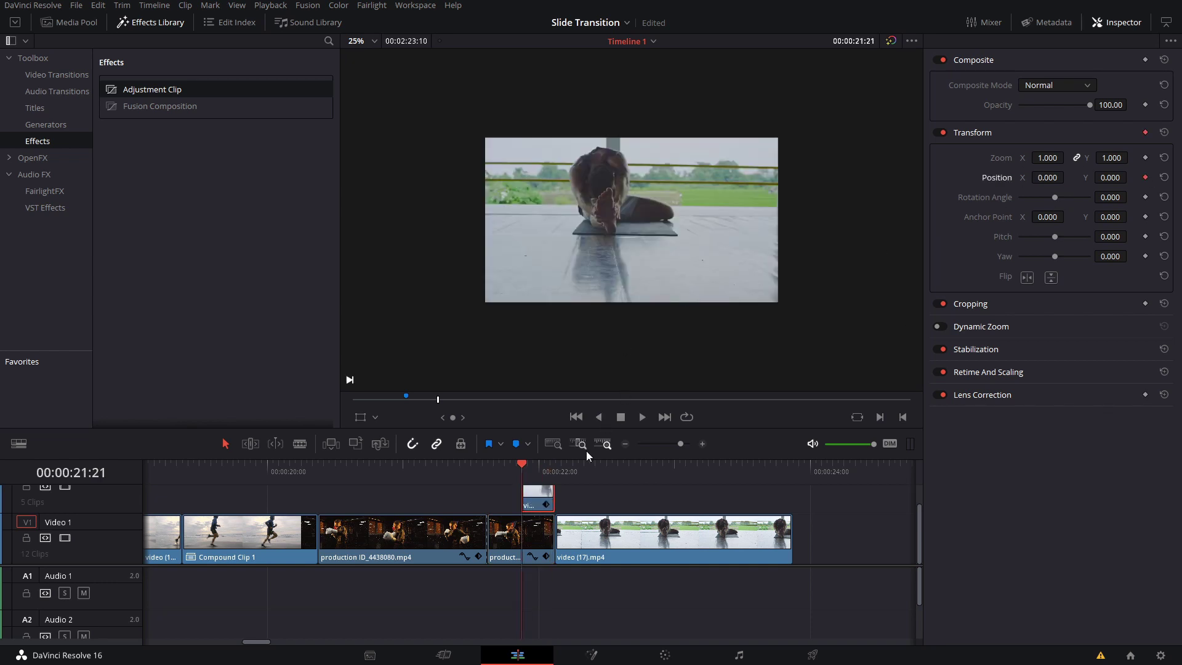
pyautogui.click(553, 474)
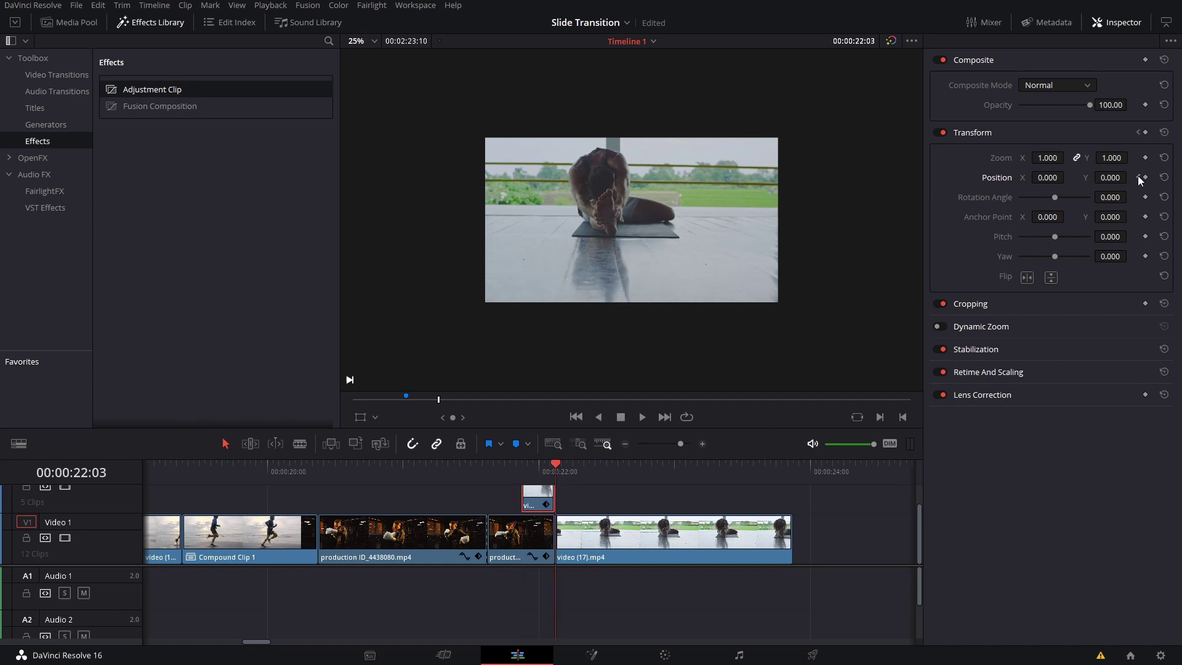
pyautogui.click(533, 471)
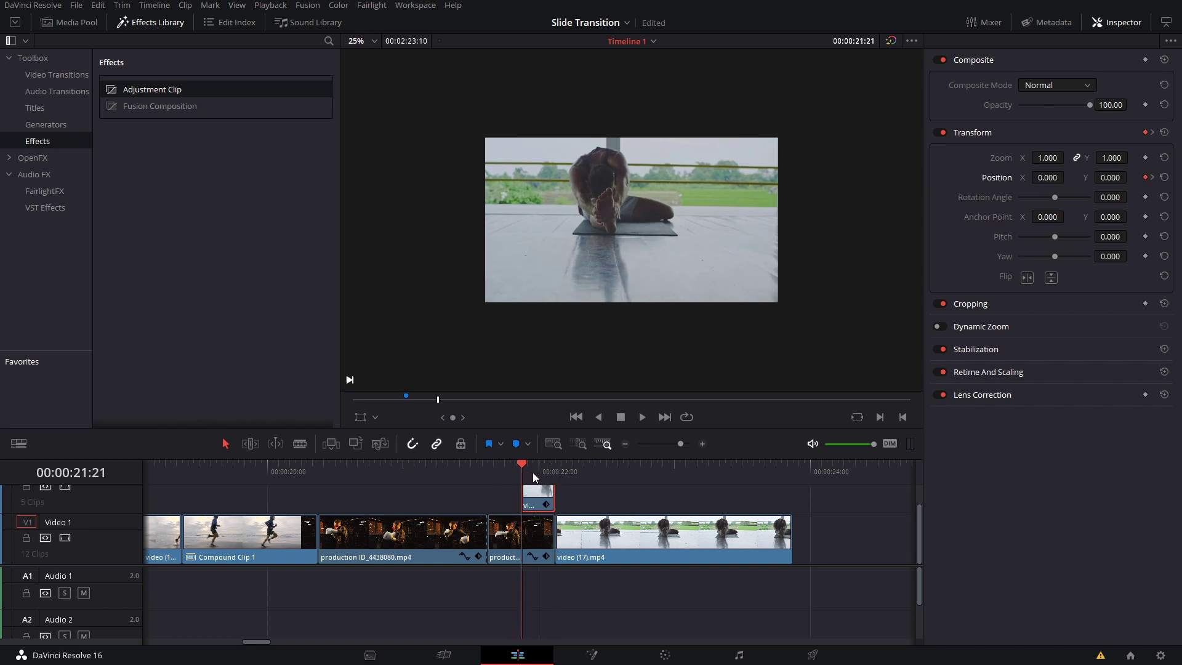
pyautogui.click(1051, 177)
pyautogui.write('1920')
pyautogui.press('Return')
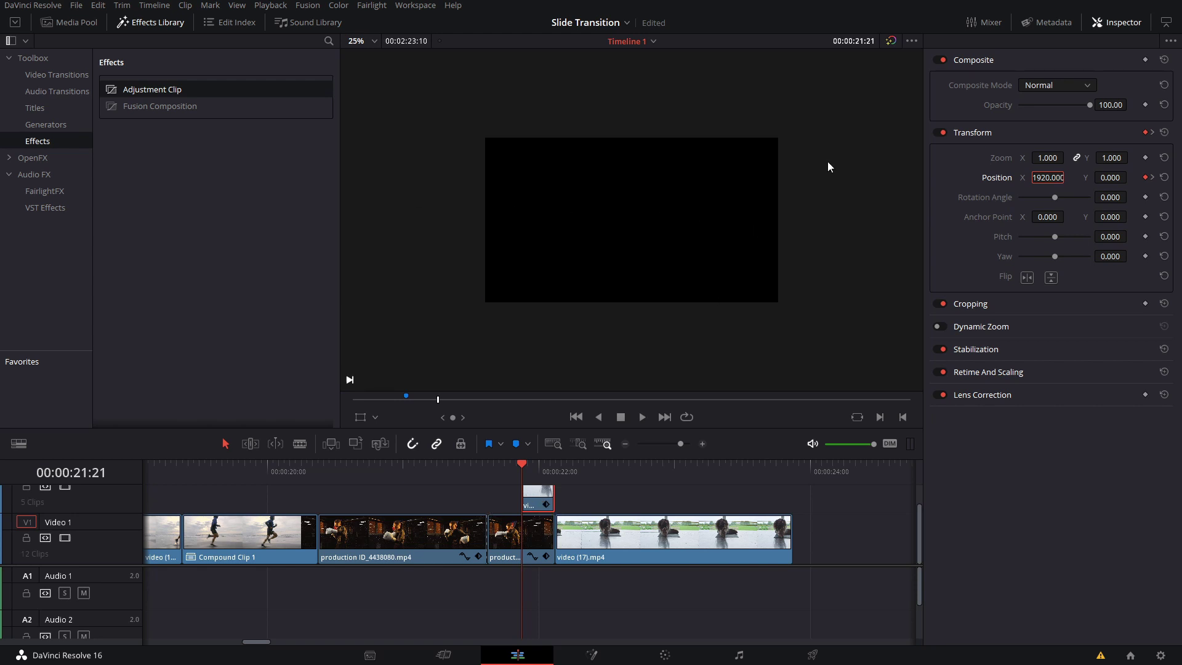
# Step: Replay the slide transition from 21:15 with a slightly shorter timeline area
pyautogui.click(515, 491)
pyautogui.click(488, 471)
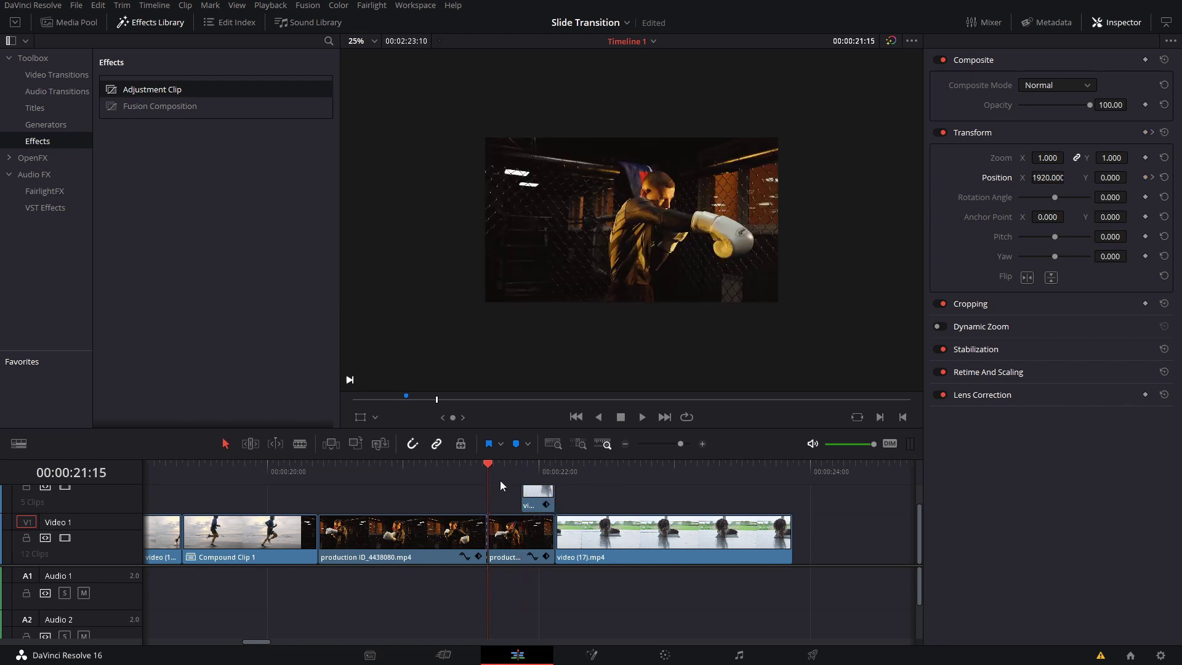
pyautogui.press('space')
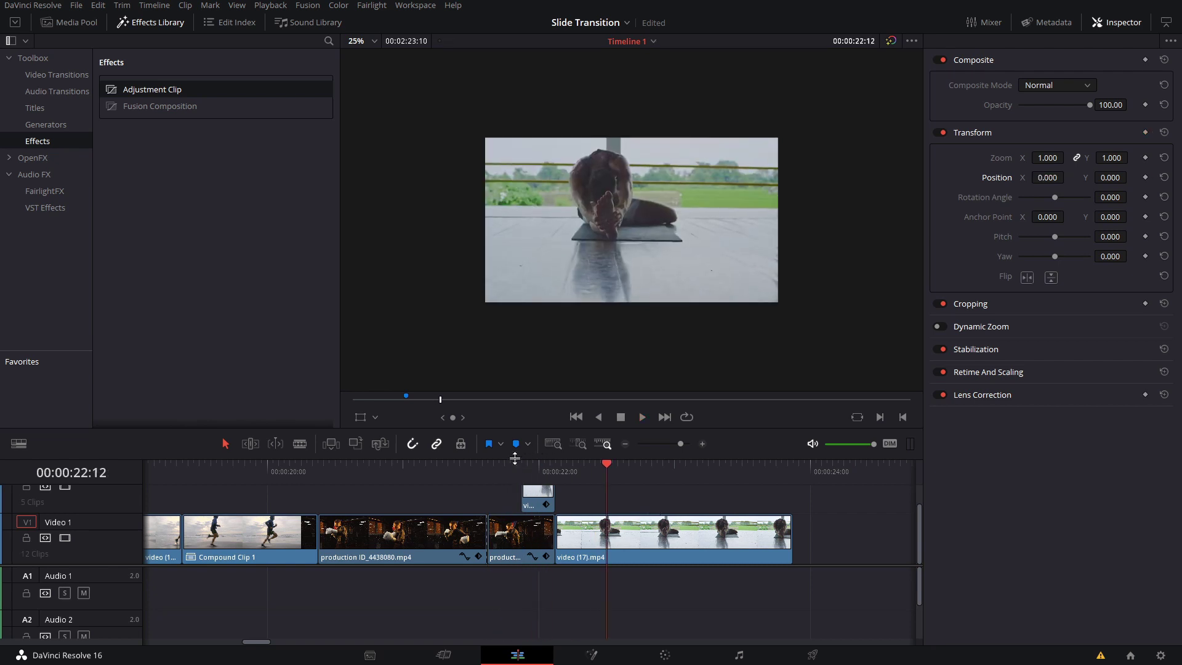
pyautogui.moveTo(503, 459); pyautogui.dragTo(503, 466)
pyautogui.click(493, 472)
pyautogui.press('space')
pyautogui.press('space')
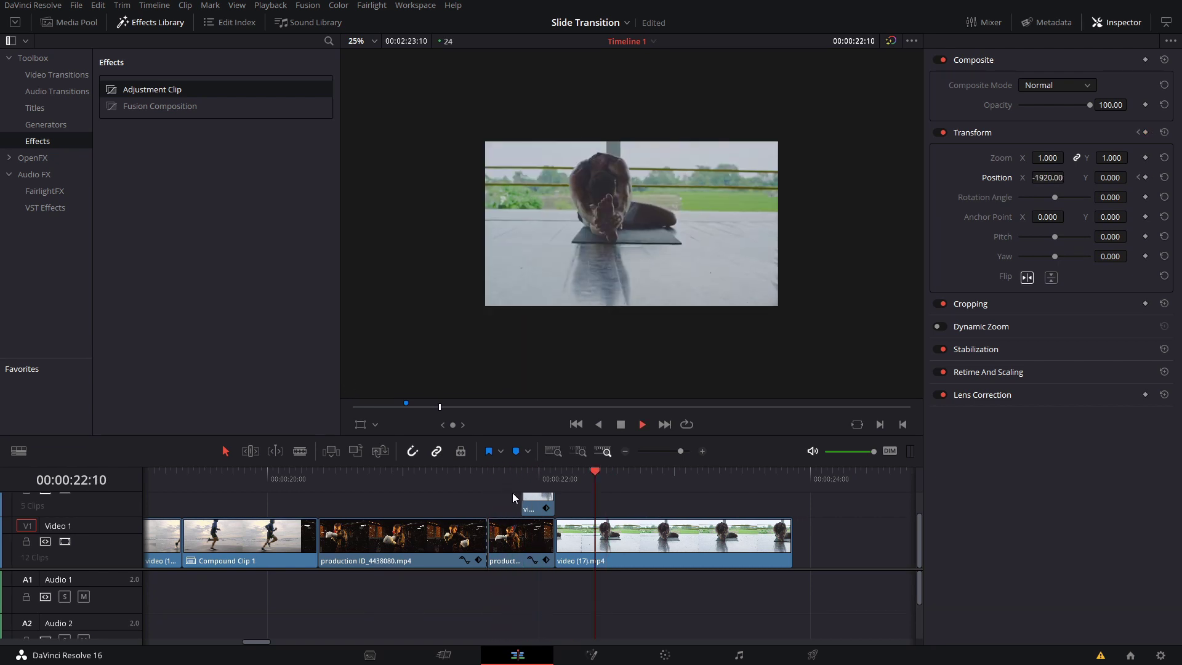
pyautogui.scroll(1, 530, 533)
# Step: Select the short boxing piece and step frame by frame to 22:00 to check its motion
pyautogui.click(455, 532)
pyautogui.click(437, 482)
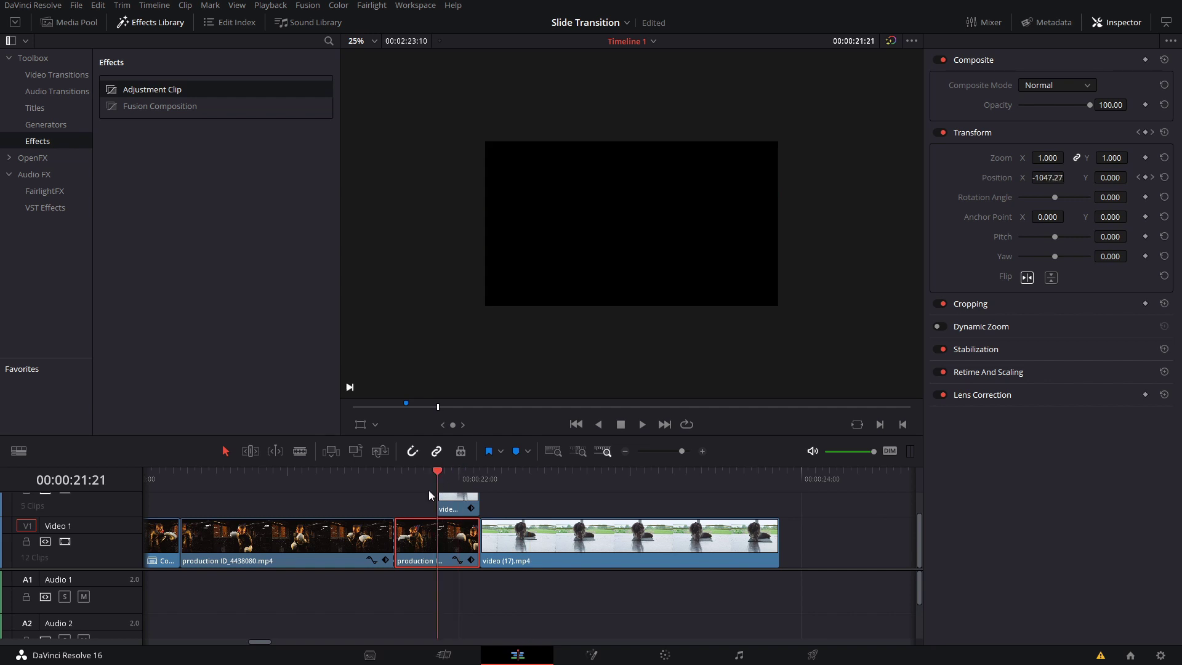
pyautogui.press('Up')
pyautogui.press('Right')
pyautogui.press('Right')
pyautogui.press('Right')
pyautogui.press('Right')
pyautogui.press('Right')
pyautogui.press('Right')
pyautogui.press('Right')
pyautogui.press('Right')
pyautogui.press('Right')
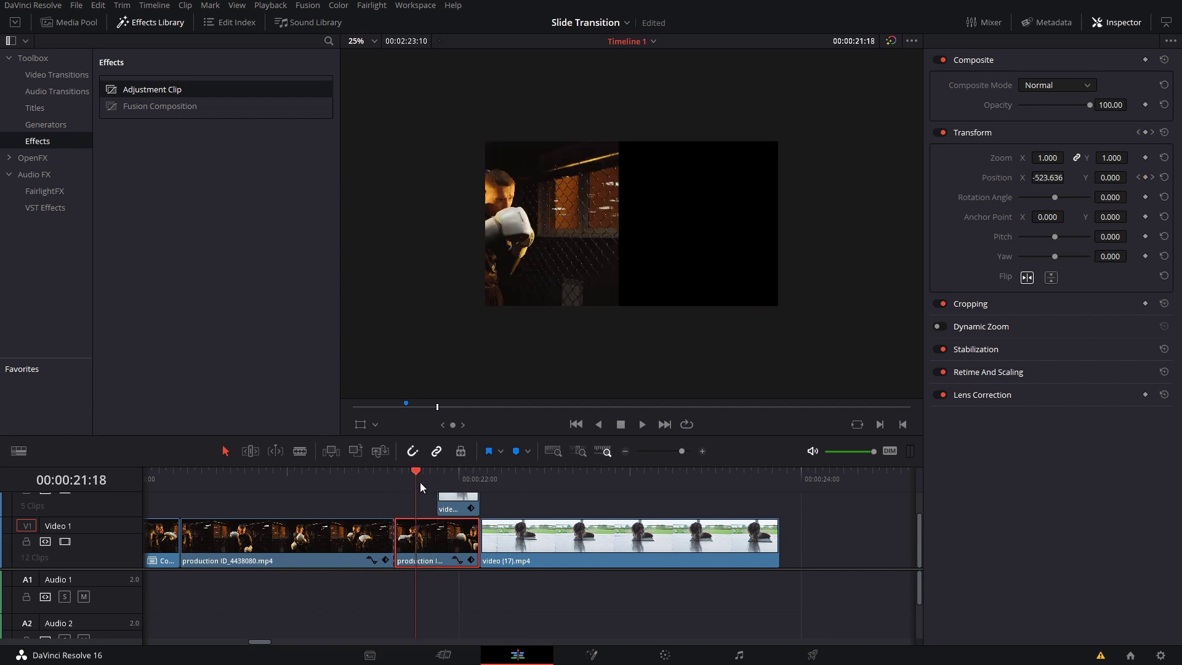
pyautogui.press('Left')
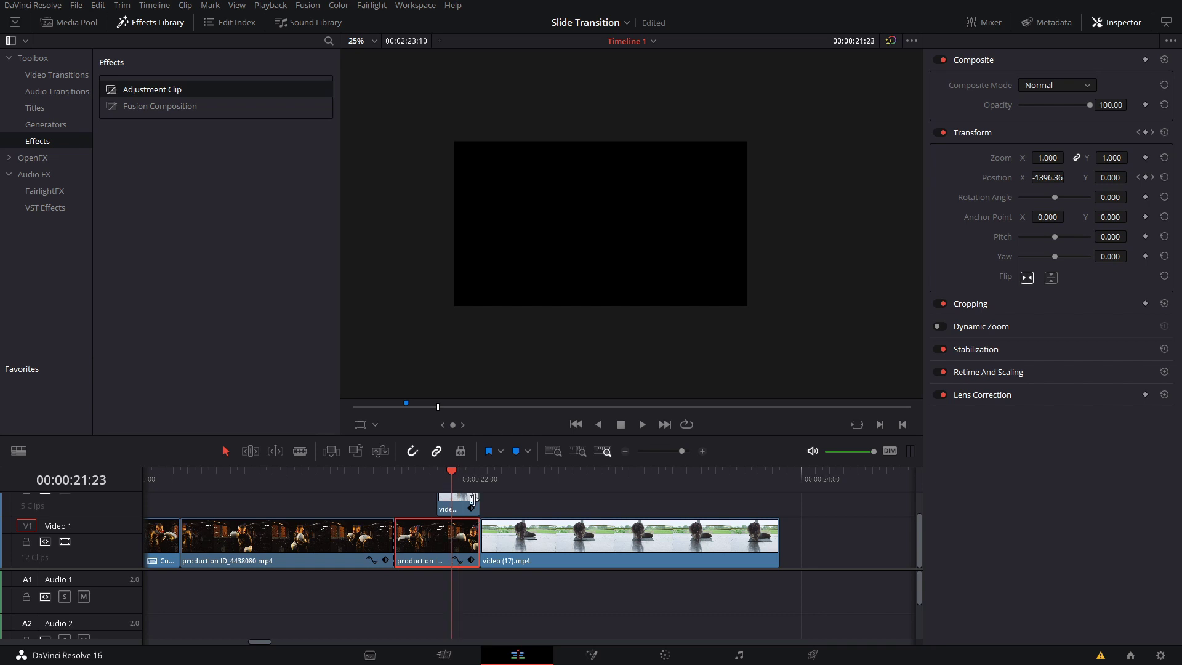
pyautogui.press('Left')
pyautogui.press('Right')
pyautogui.press('Right')
# Step: Enter Position X -1920.00 at the boxing piece's next Position keyframe
pyautogui.click(1152, 177)
pyautogui.click(1047, 178)
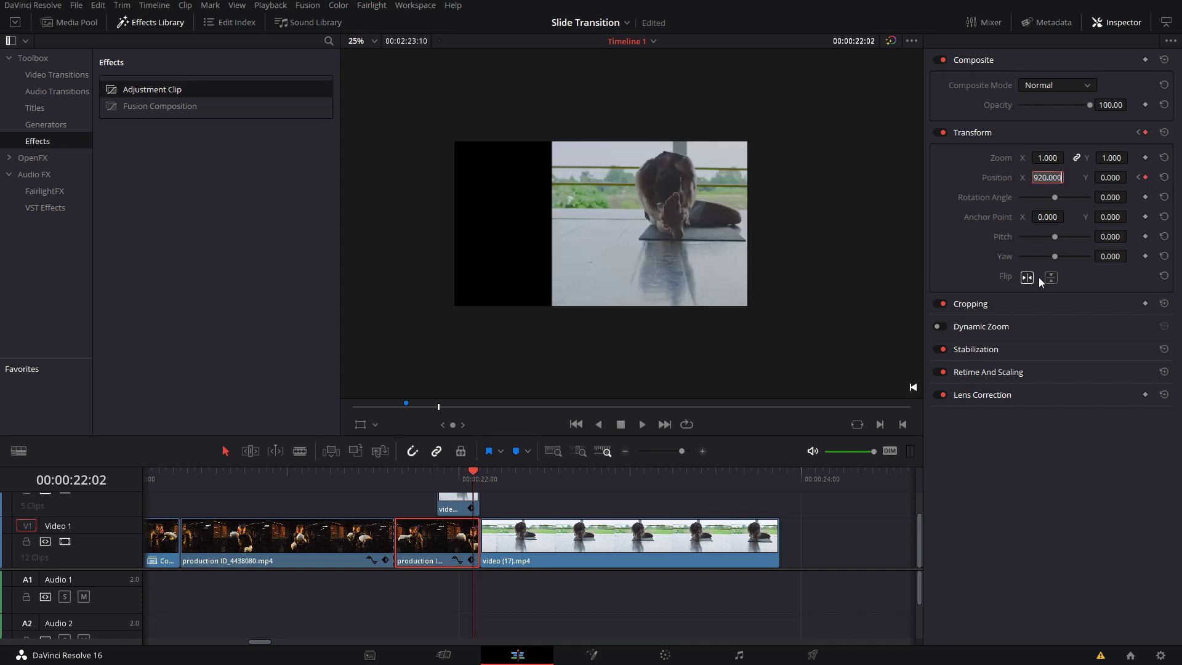
pyautogui.write('-1920.00')
pyautogui.click(1146, 178)
# Step: Step frame by frame through the transition to 22:01
pyautogui.moveTo(469, 489)
pyautogui.mouseDown()
pyautogui.moveTo(438, 489)
pyautogui.moveTo(463, 493)
pyautogui.mouseUp()
pyautogui.press('Left')
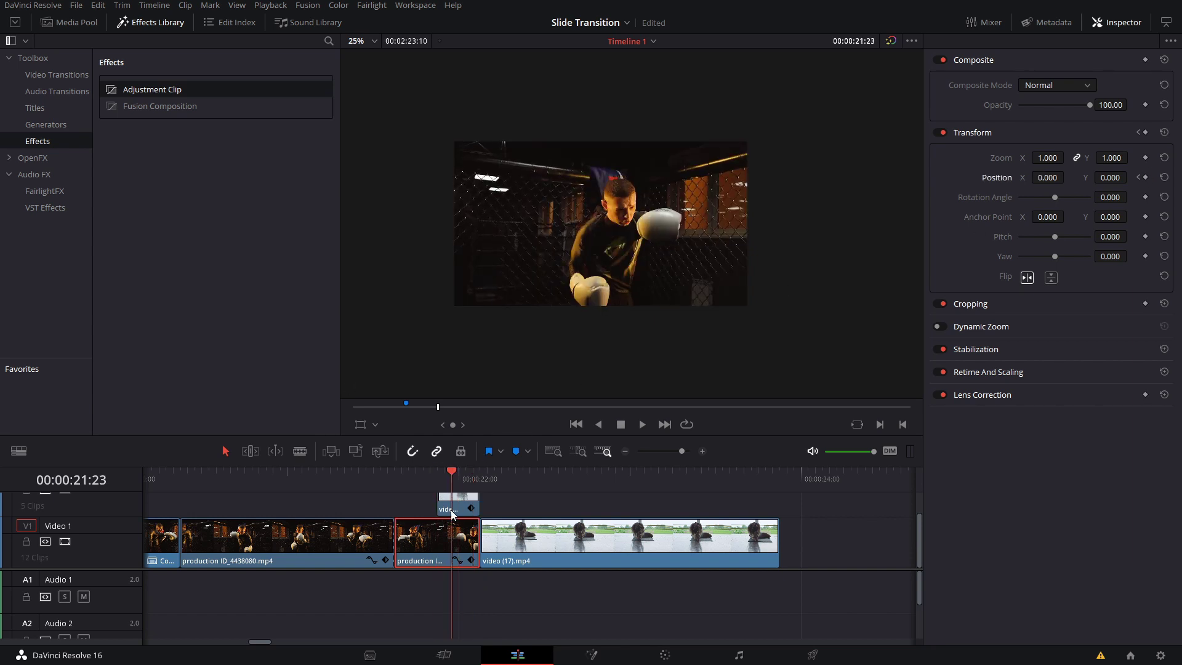
pyautogui.press('Right')
pyautogui.press('Right')
pyautogui.press('Left')
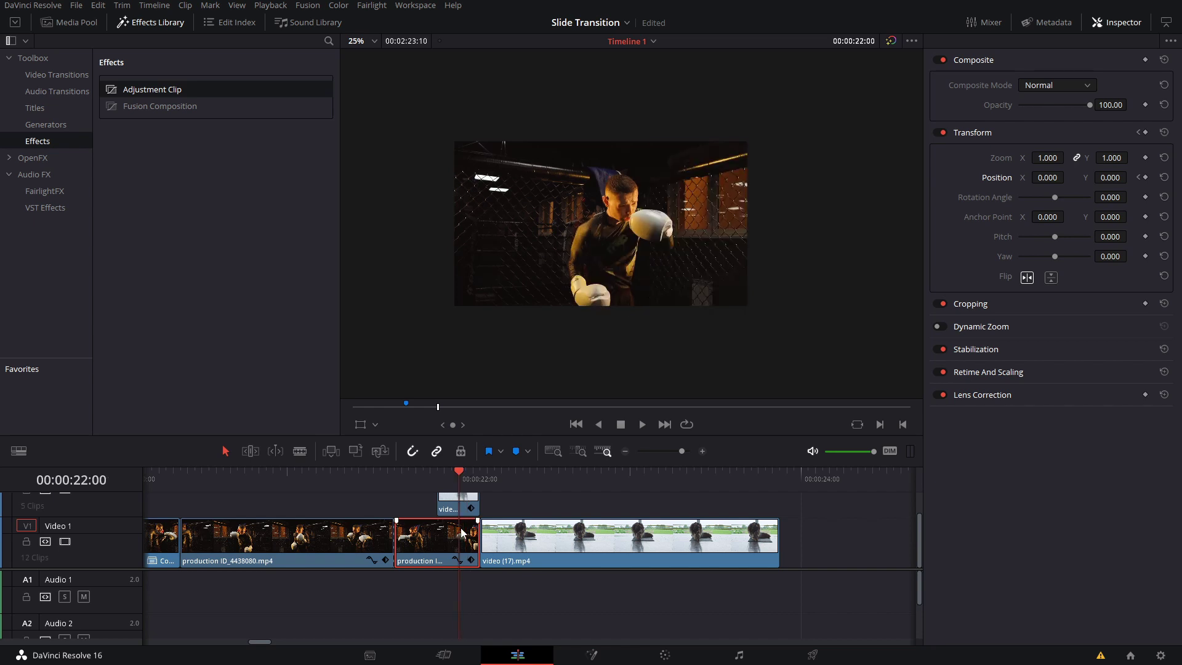
pyautogui.press('Right')
pyautogui.press('Left')
pyautogui.press('Right')
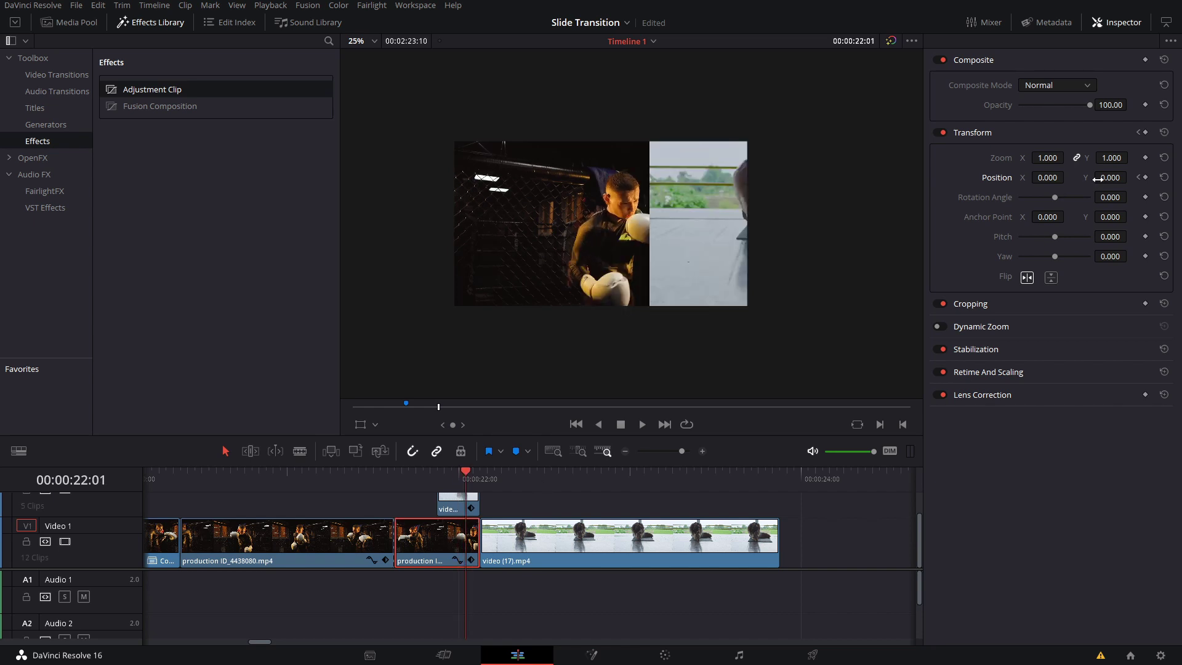
# Step: Set the boxing piece's Position X to -1920 at 22:01
pyautogui.click(1036, 177)
pyautogui.write('192')
pyautogui.press('Return')
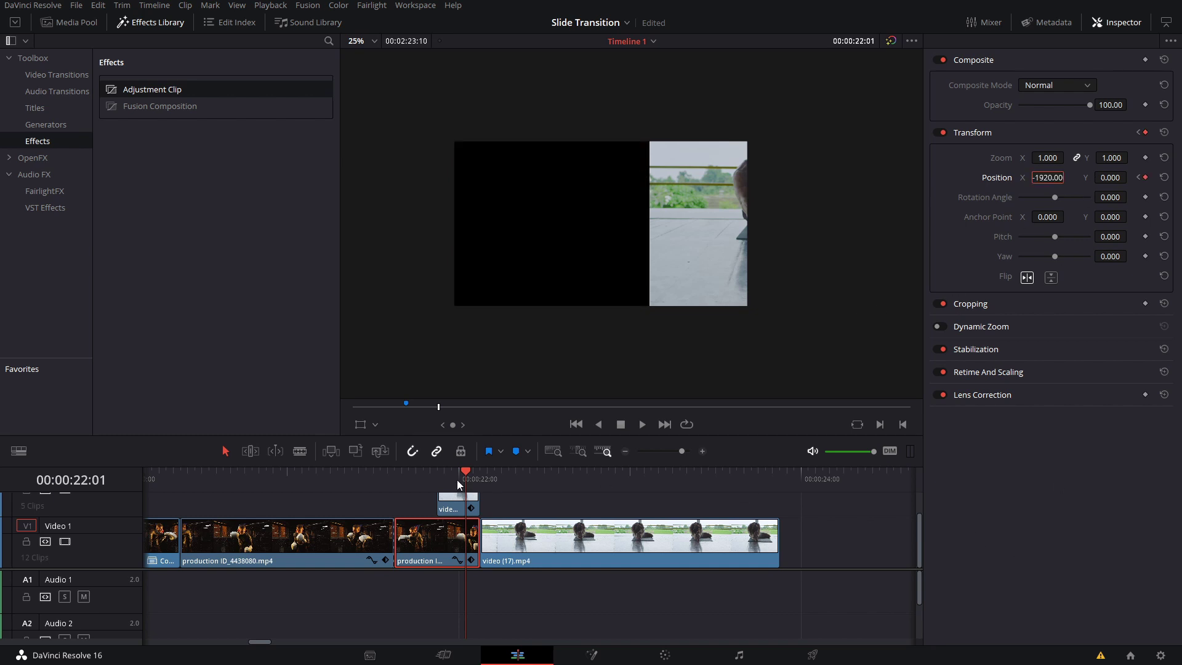
pyautogui.press('Left')
pyautogui.press('Left')
pyautogui.press('Left')
pyautogui.press('Left')
pyautogui.click(462, 510)
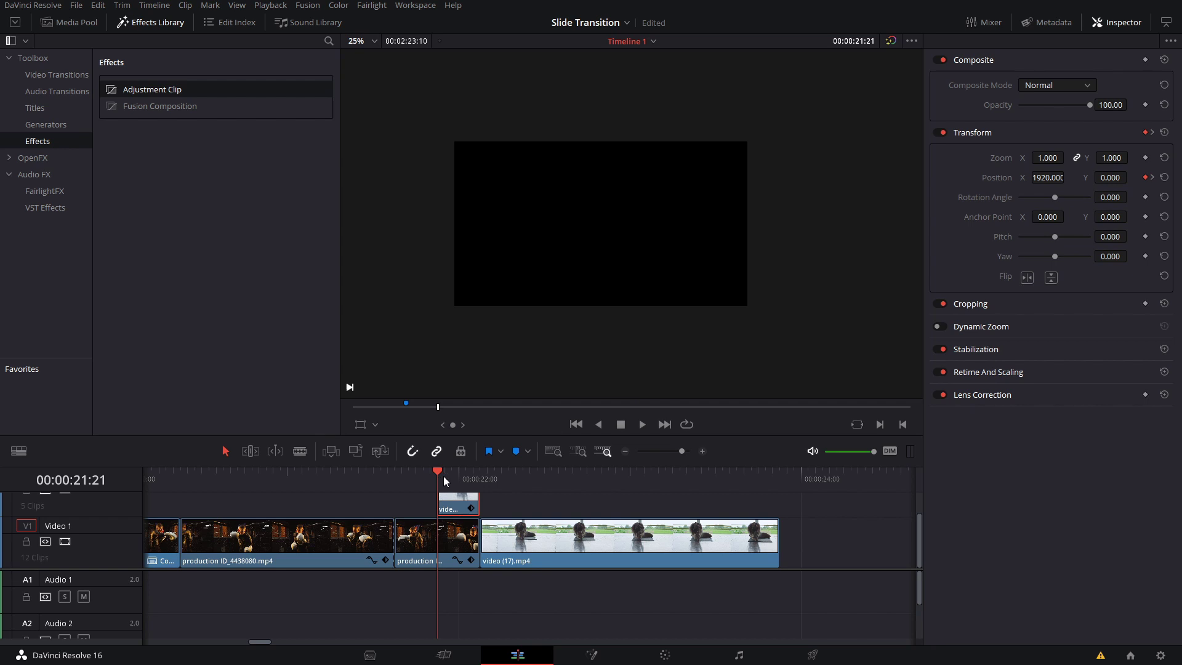
# Step: Scrub the transition, then delete the boxing piece's Position keyframe at 22:01
pyautogui.moveTo(438, 487)
pyautogui.mouseDown()
pyautogui.moveTo(480, 492)
pyautogui.moveTo(418, 501)
pyautogui.moveTo(449, 495)
pyautogui.moveTo(433, 492)
pyautogui.mouseUp()
pyautogui.click(1053, 178)
pyautogui.press('Home')
pyautogui.click(436, 543)
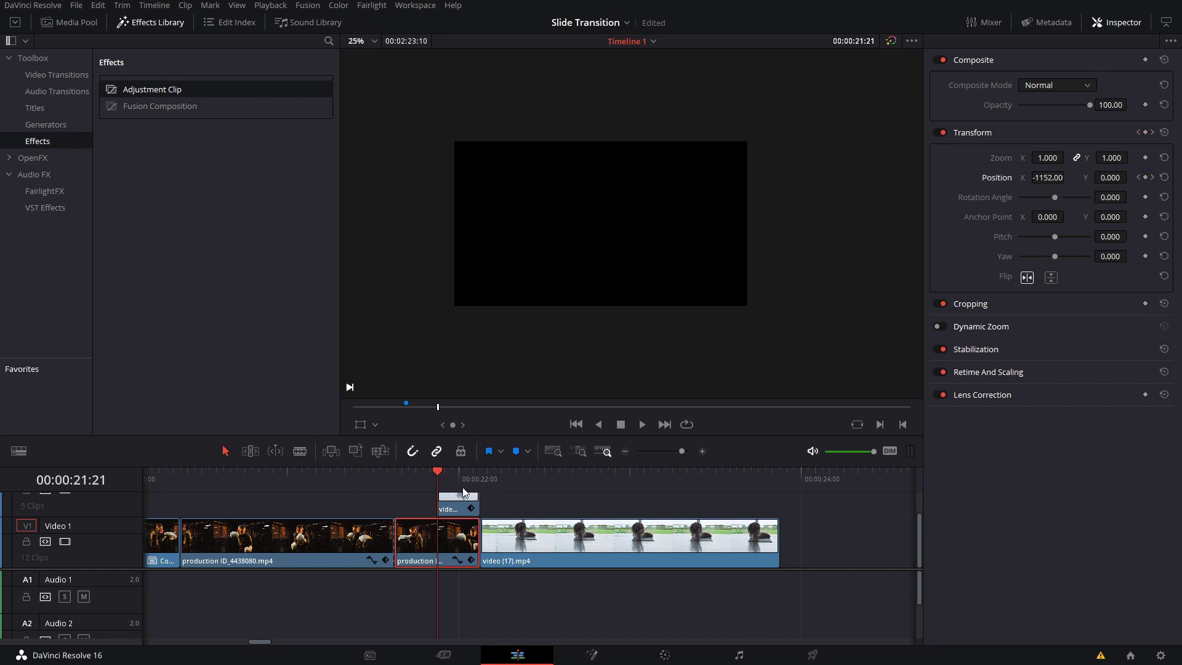
pyautogui.press(']')
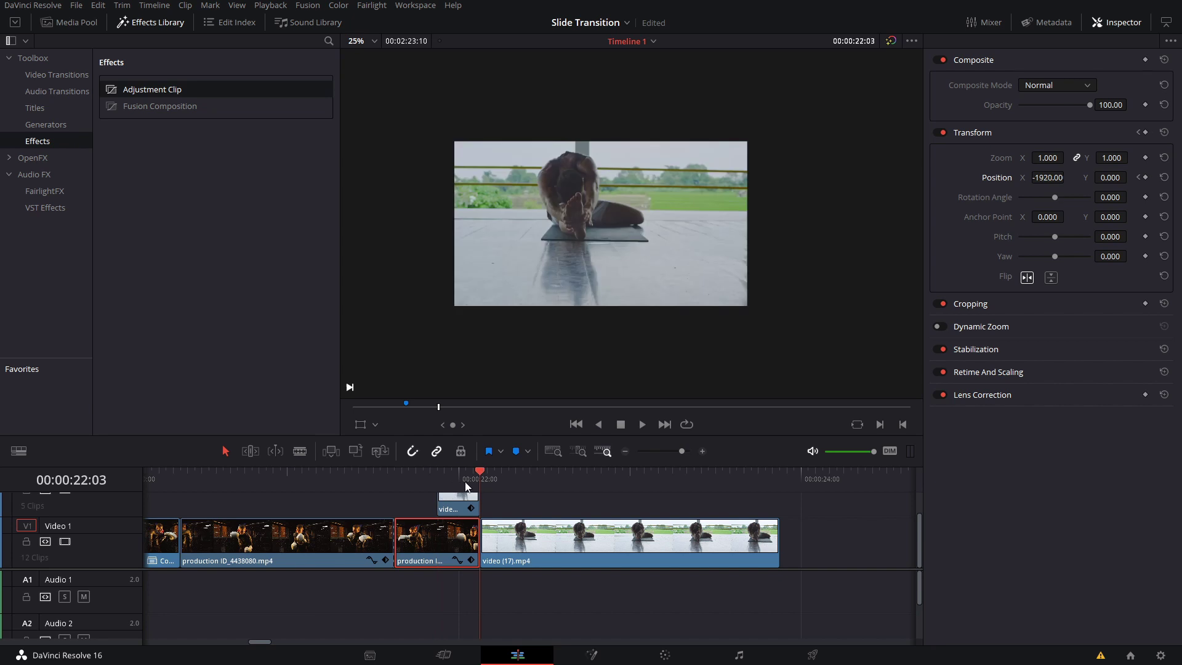
pyautogui.click(1139, 178)
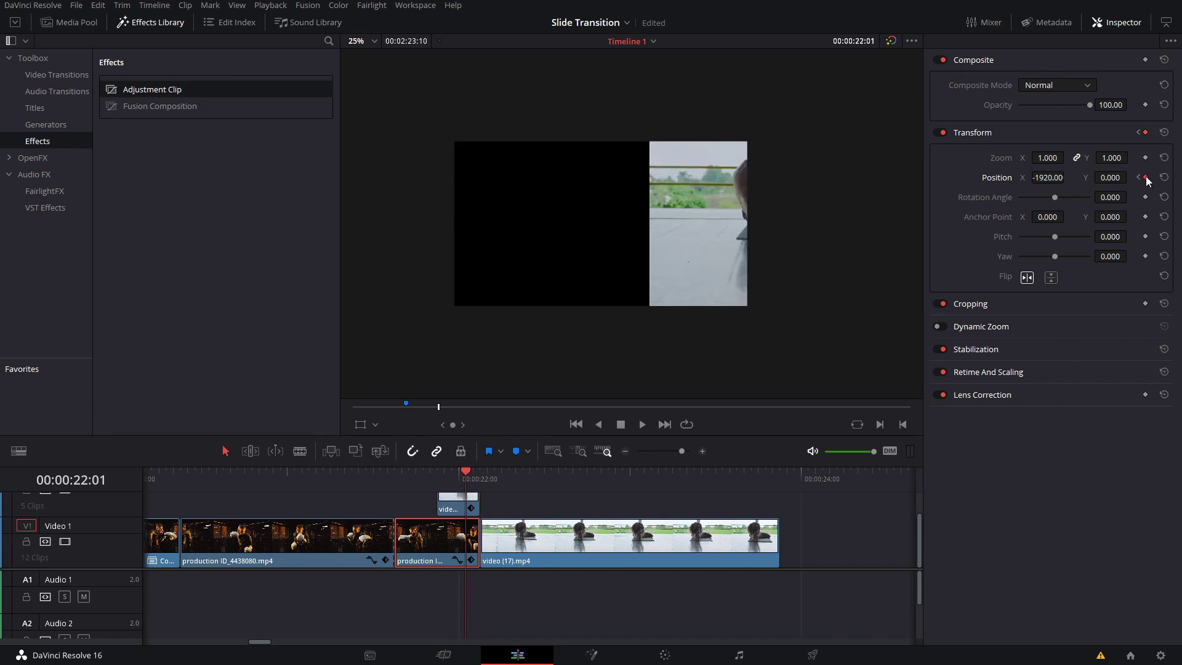
pyautogui.click(1146, 177)
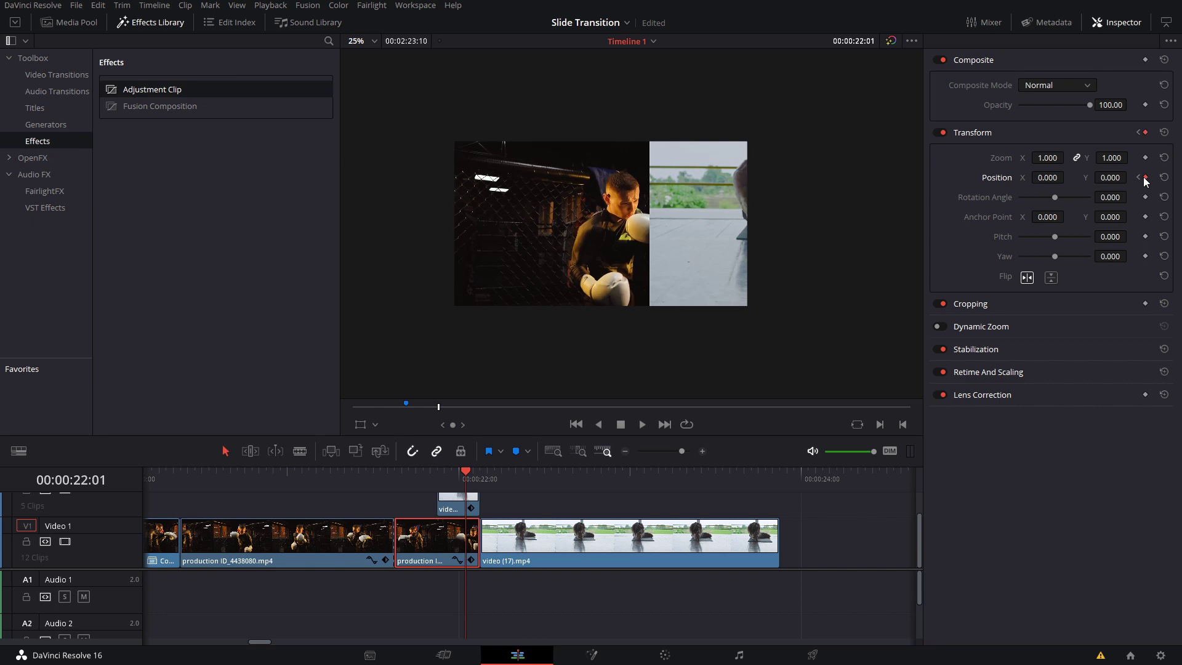
# Step: Replay the slide transition from 21:21
pyautogui.click(441, 490)
pyautogui.press('space')
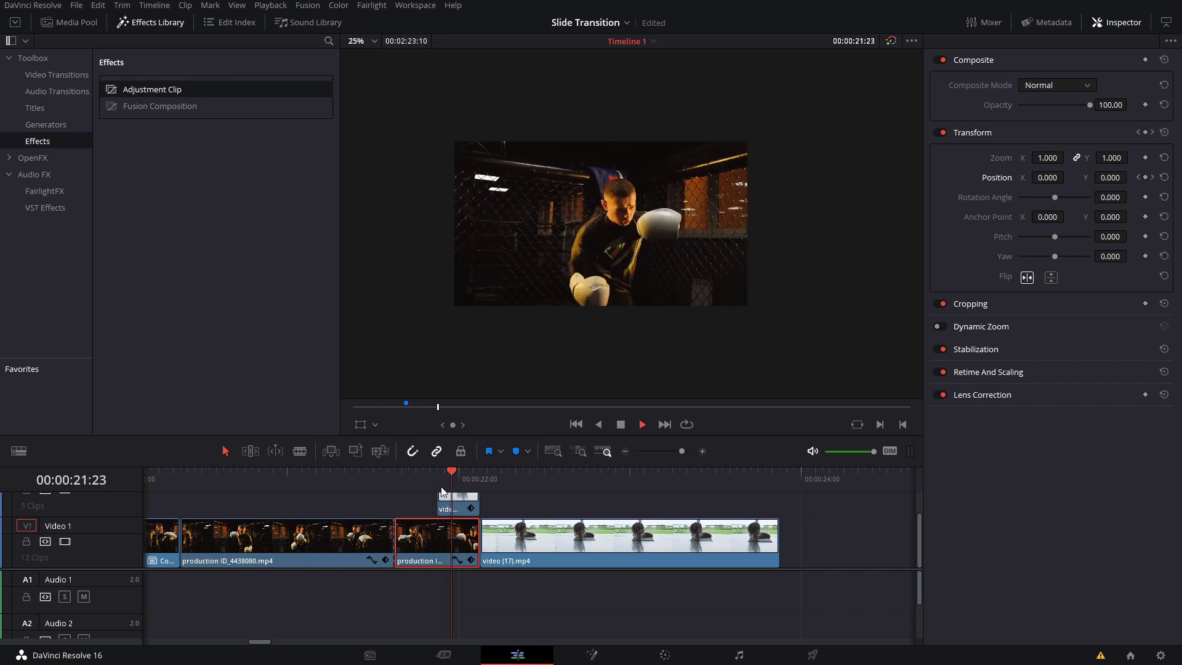
pyautogui.moveTo(440, 489); pyautogui.dragTo(459, 482)
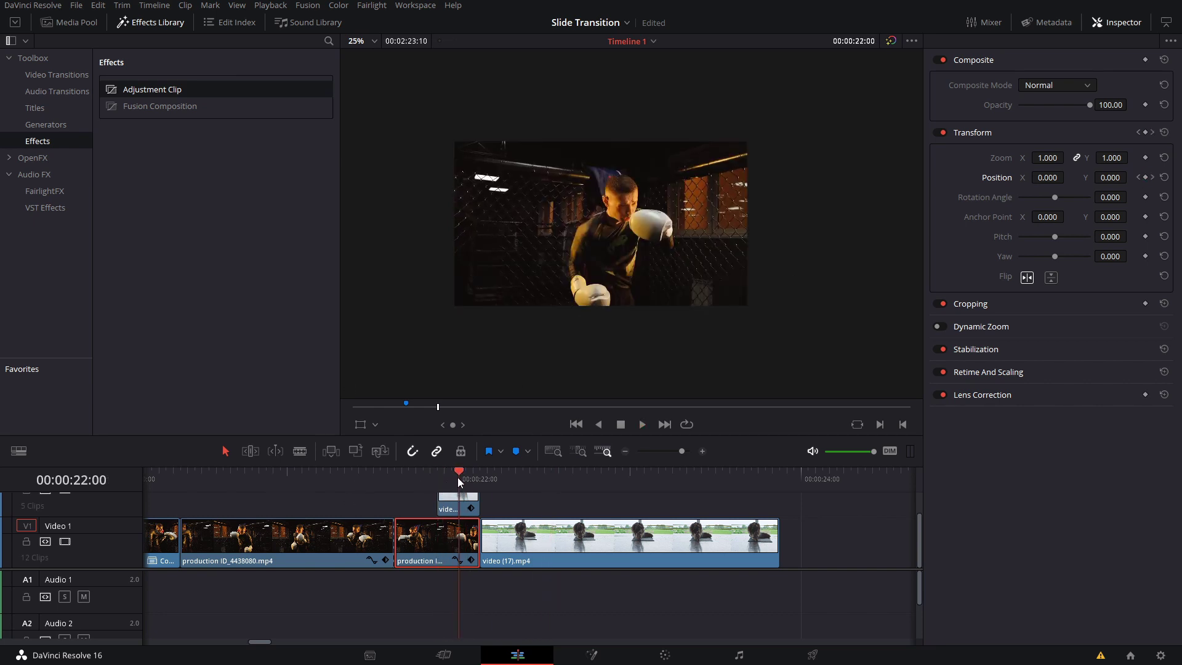
pyautogui.click(440, 483)
pyautogui.press('space')
pyautogui.press('space')
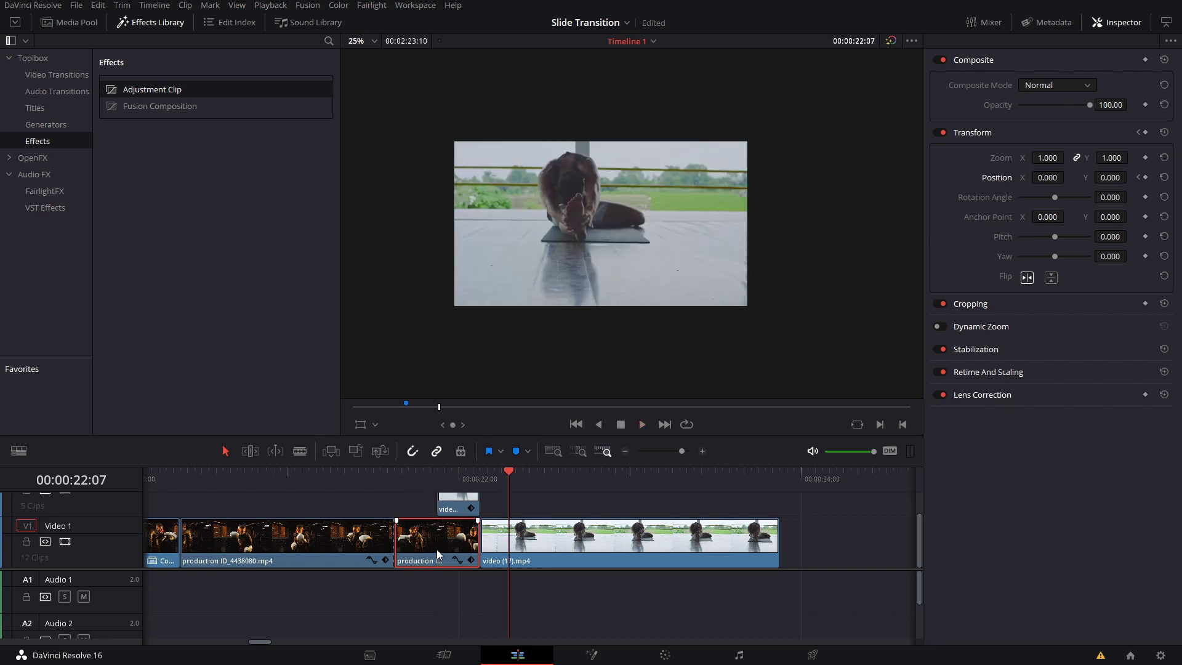
# Step: Check the yoga clip's start and end keyframes, then return to the boxing piece's 22:01 keyframe
pyautogui.click(440, 500)
pyautogui.press('Up')
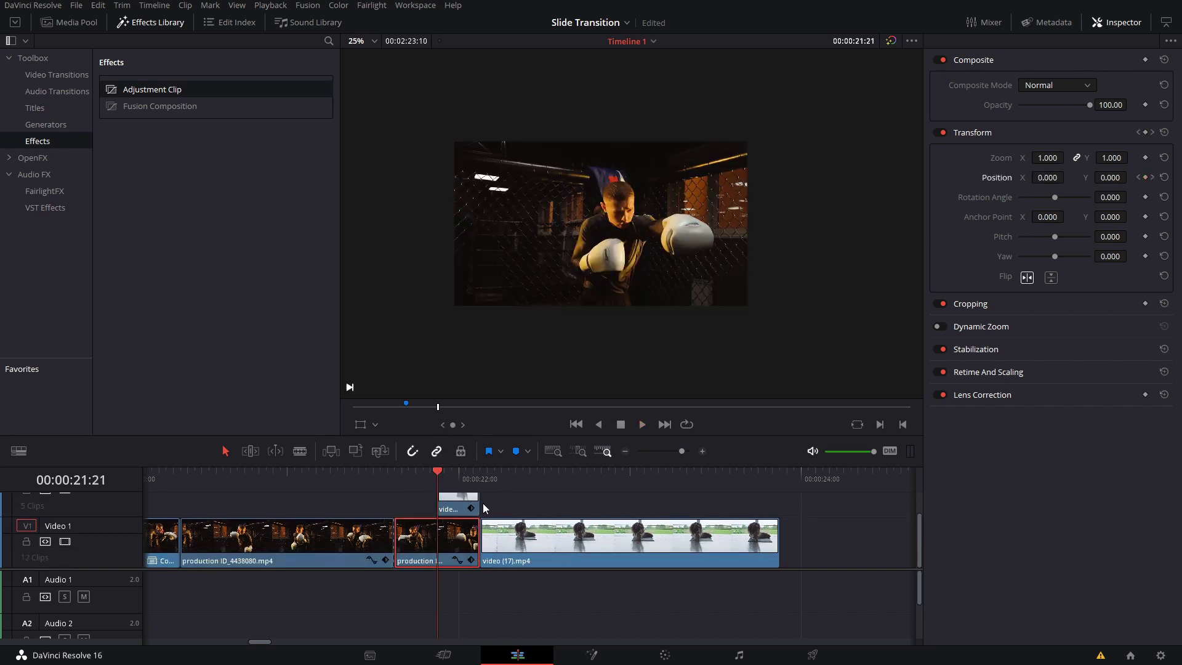
pyautogui.click(440, 496)
pyautogui.press('Down')
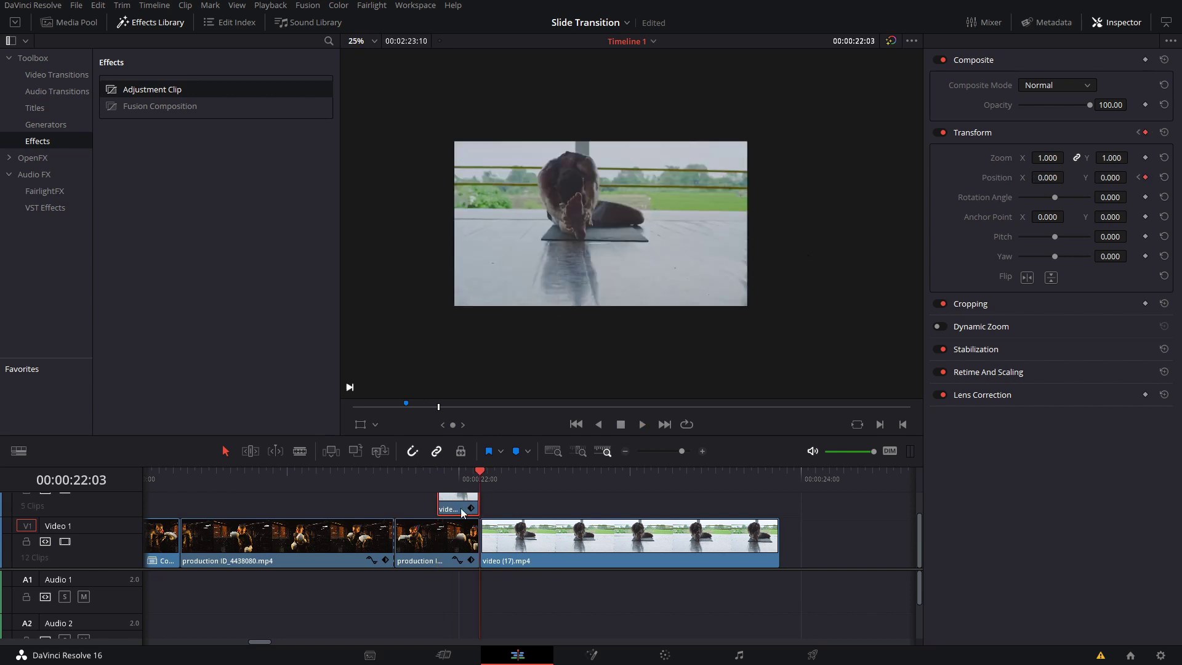
pyautogui.press('Up')
pyautogui.click(457, 543)
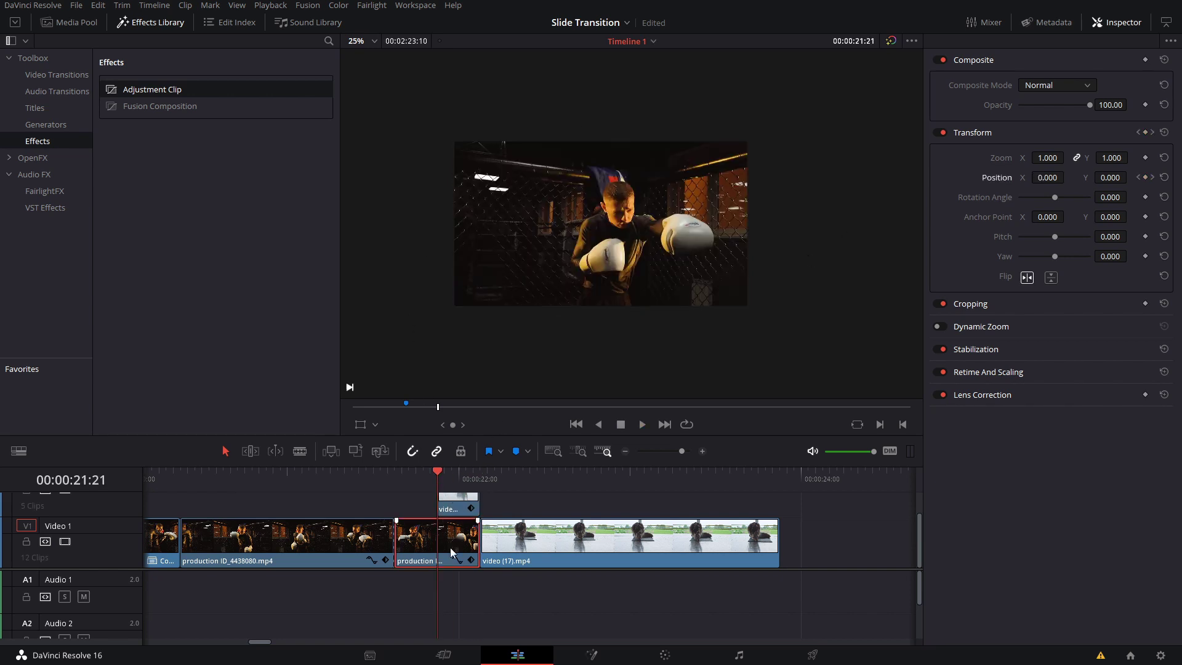
pyautogui.click(1152, 178)
# Step: Scrub the boxing piece's Position X left at 22:01 and clear its value at 22:03
pyautogui.moveTo(1056, 178); pyautogui.dragTo(1068, 177)
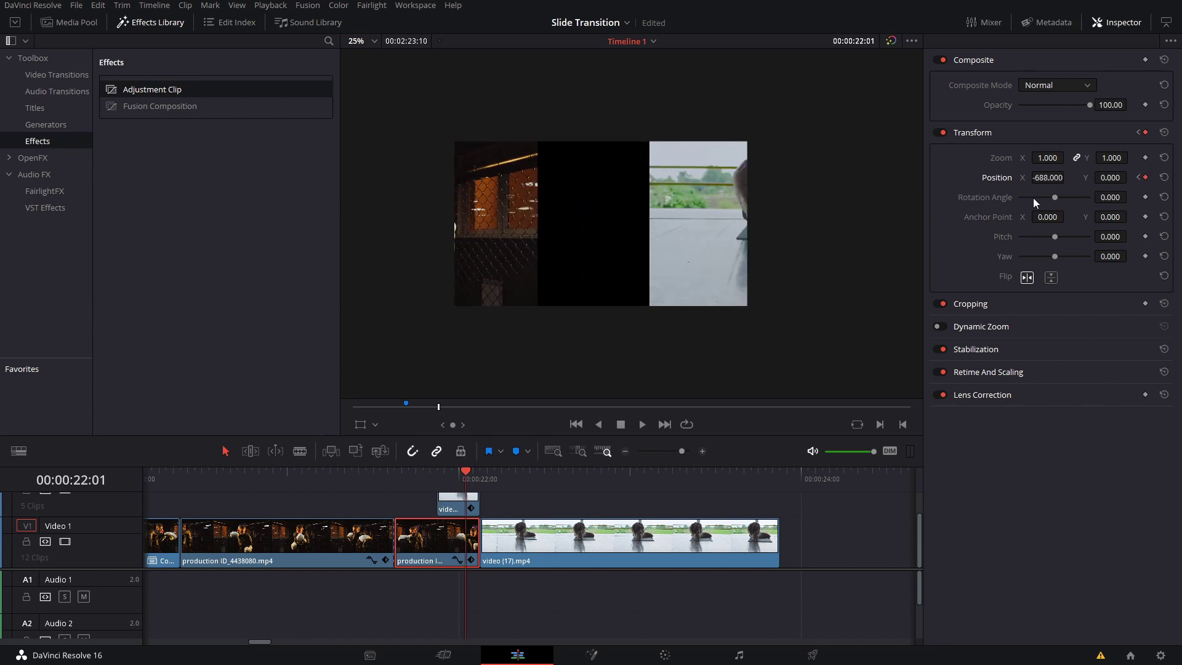
pyautogui.press('Right')
pyautogui.press('Right')
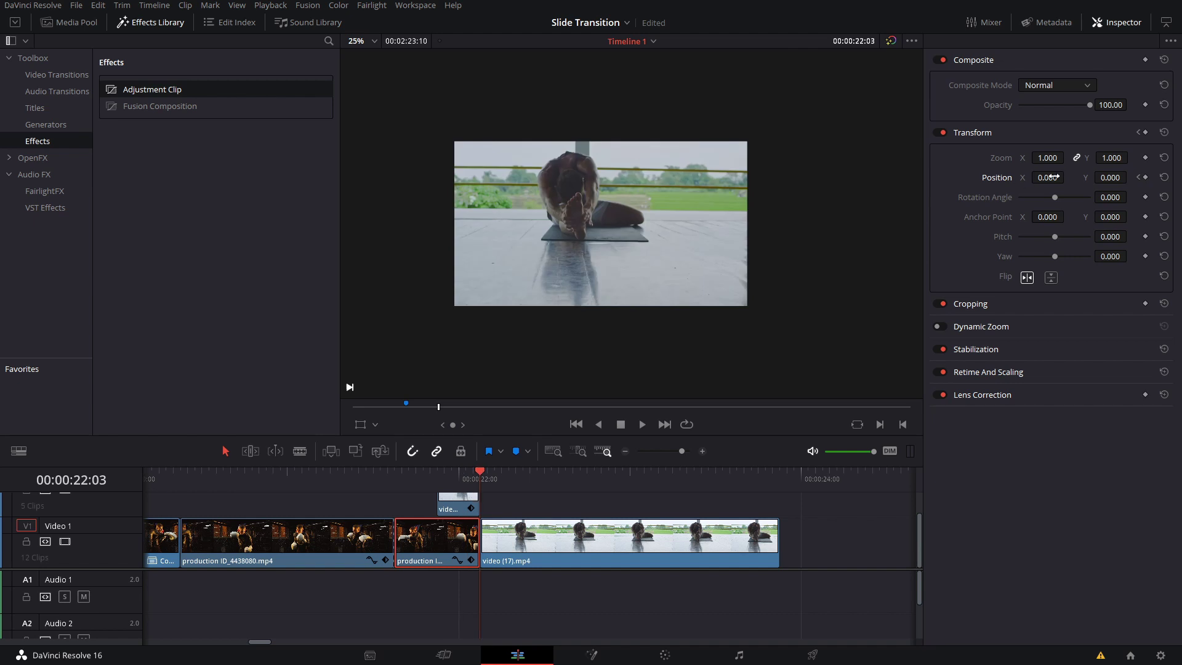
pyautogui.click(1054, 177)
pyautogui.press('BackSpace')
# Step: Preview the slide transition repeatedly from 21:21 into the yoga clip
pyautogui.click(438, 479)
pyautogui.press('space')
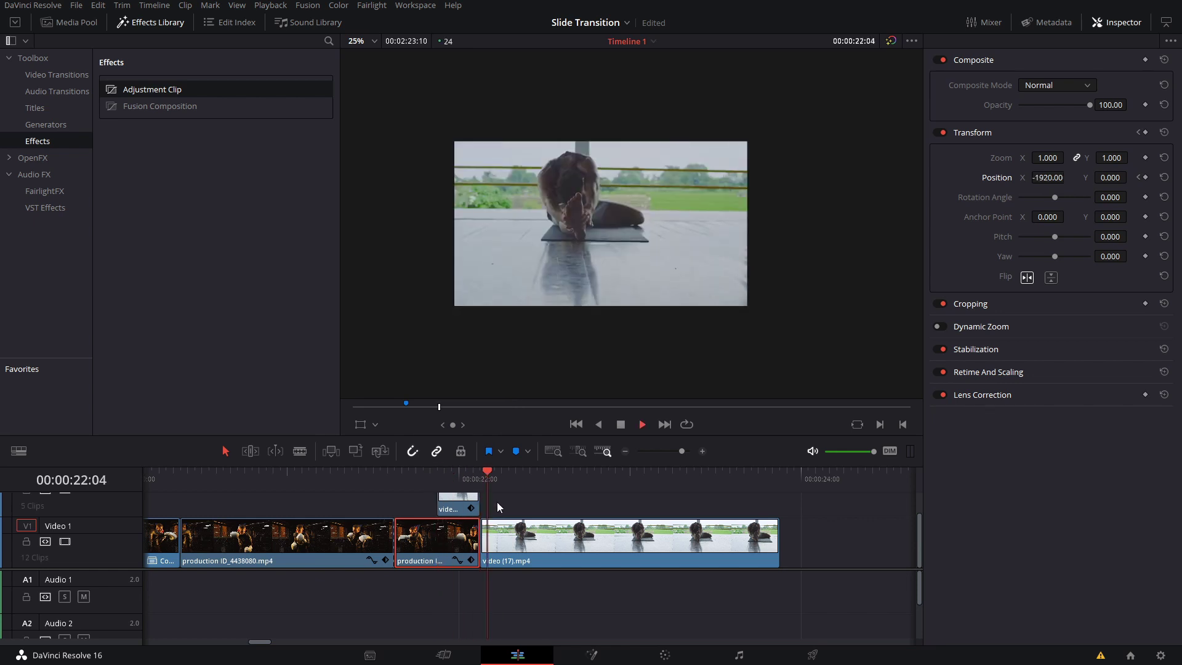
pyautogui.click(438, 478)
pyautogui.press('space')
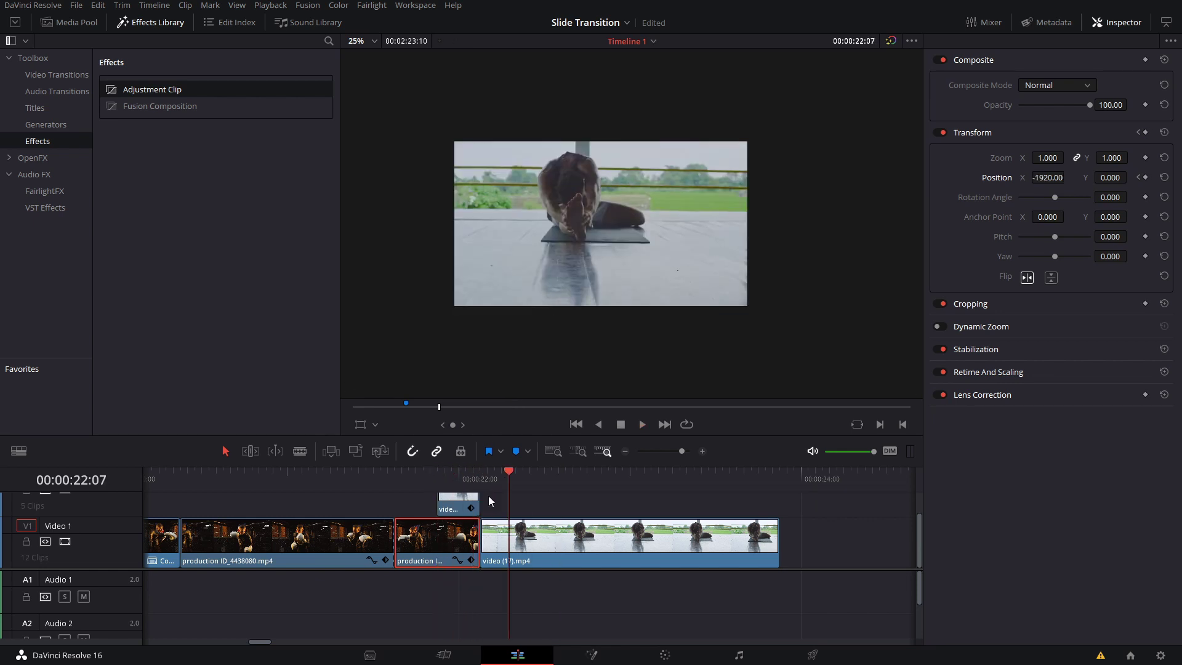
pyautogui.click(438, 480)
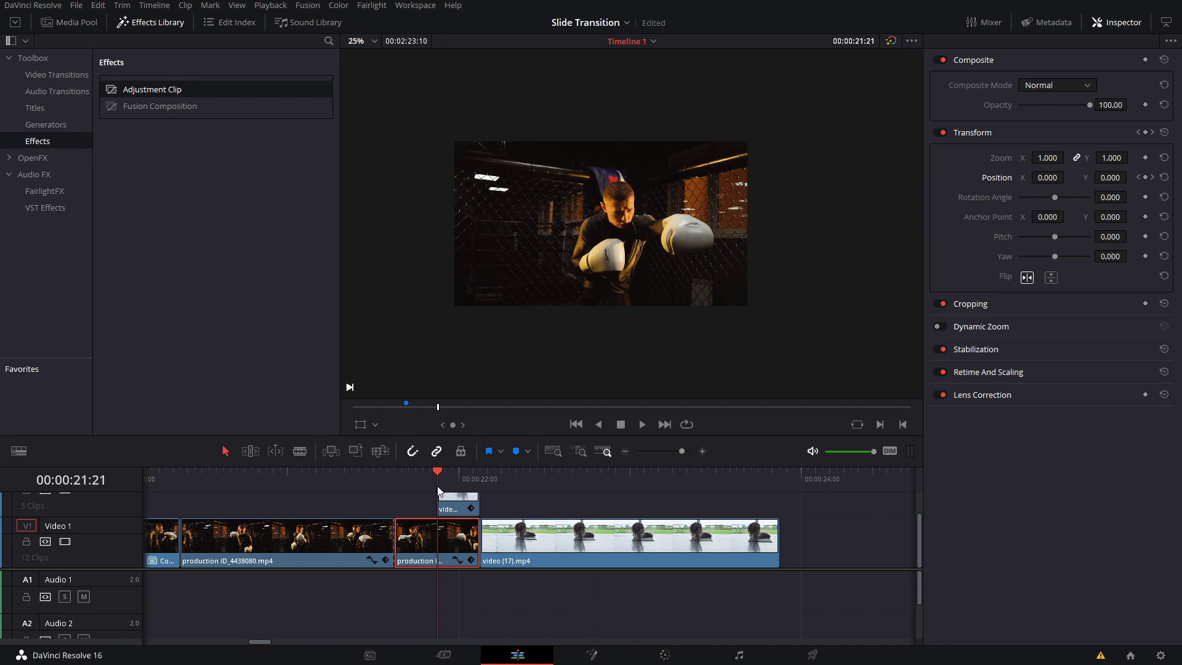
pyautogui.press('space')
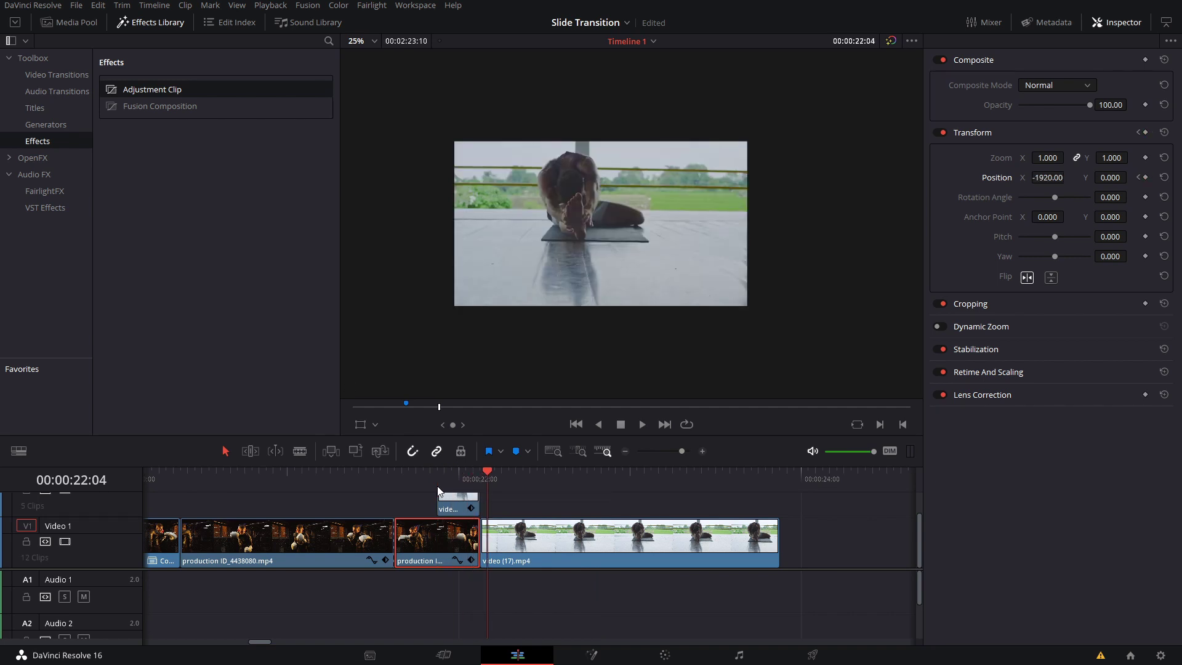
pyautogui.click(438, 479)
pyautogui.scroll(-1, 636, 313)
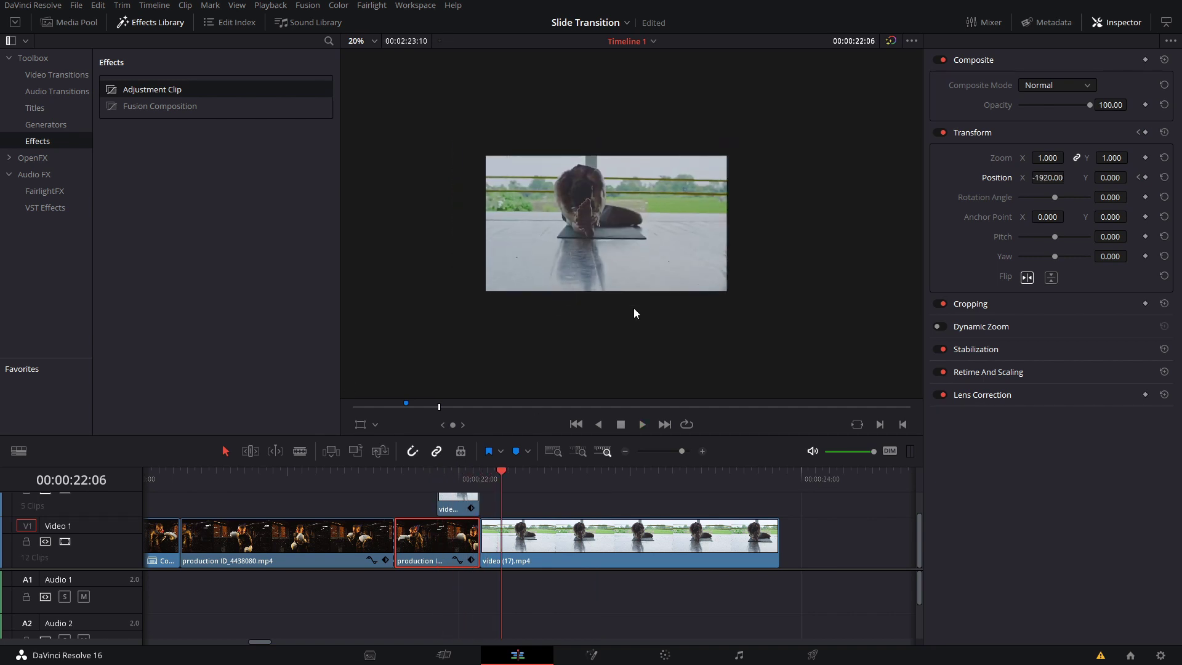
pyautogui.press('space')
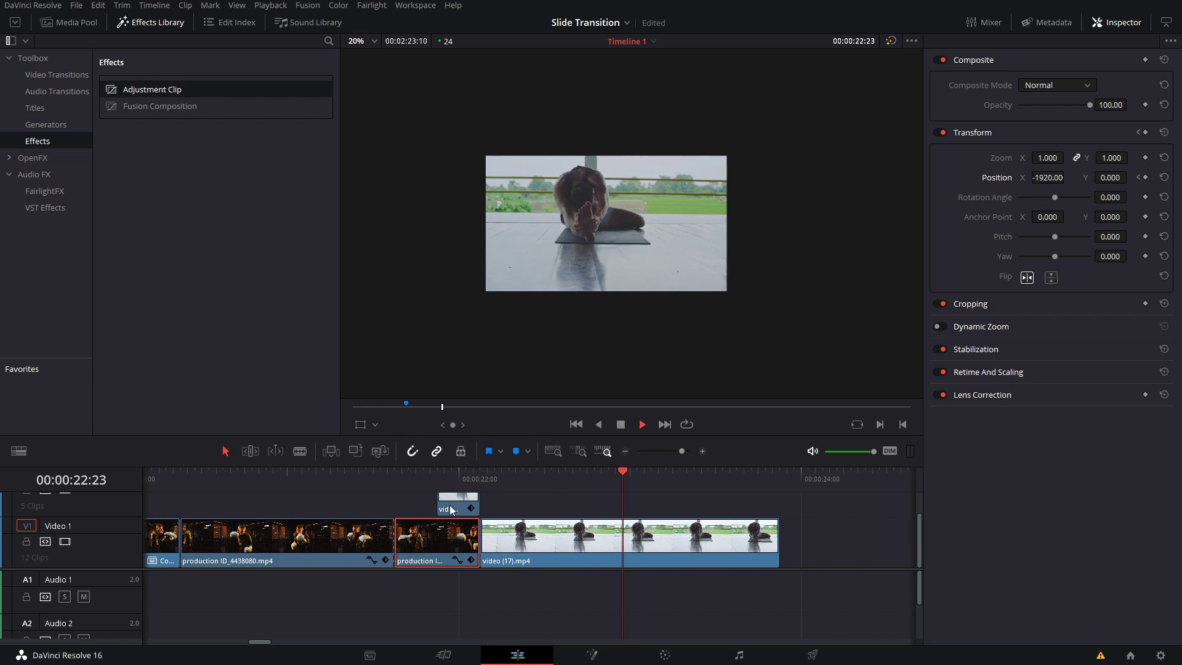
pyautogui.click(395, 480)
pyautogui.click(414, 496)
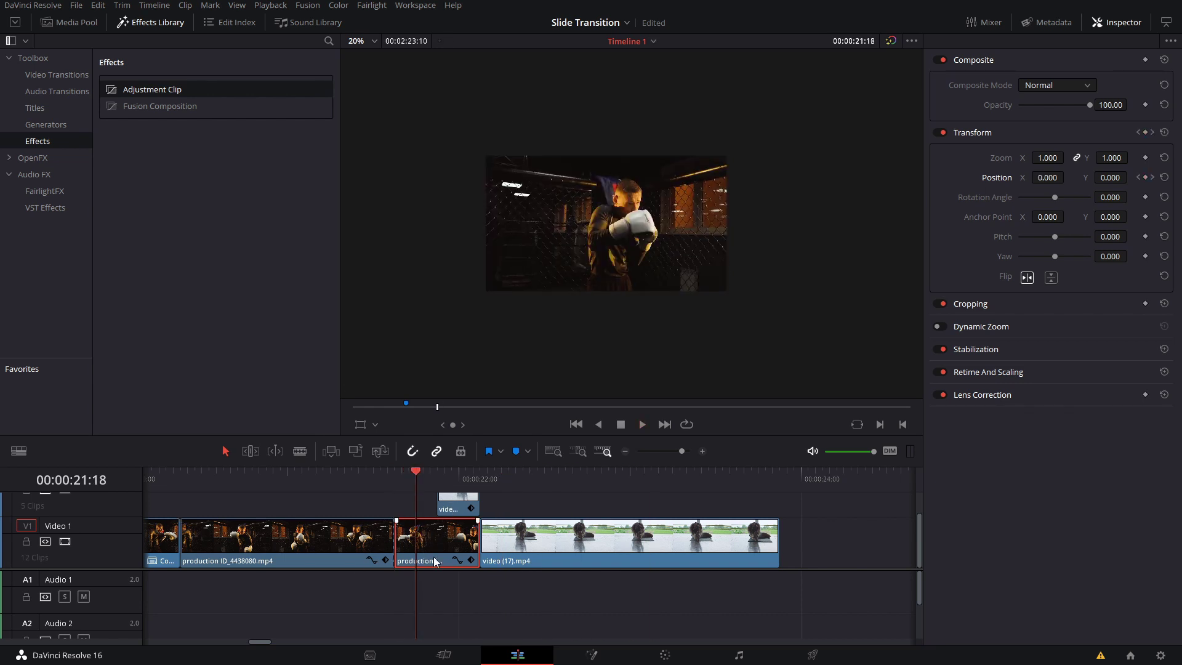
pyautogui.click(437, 483)
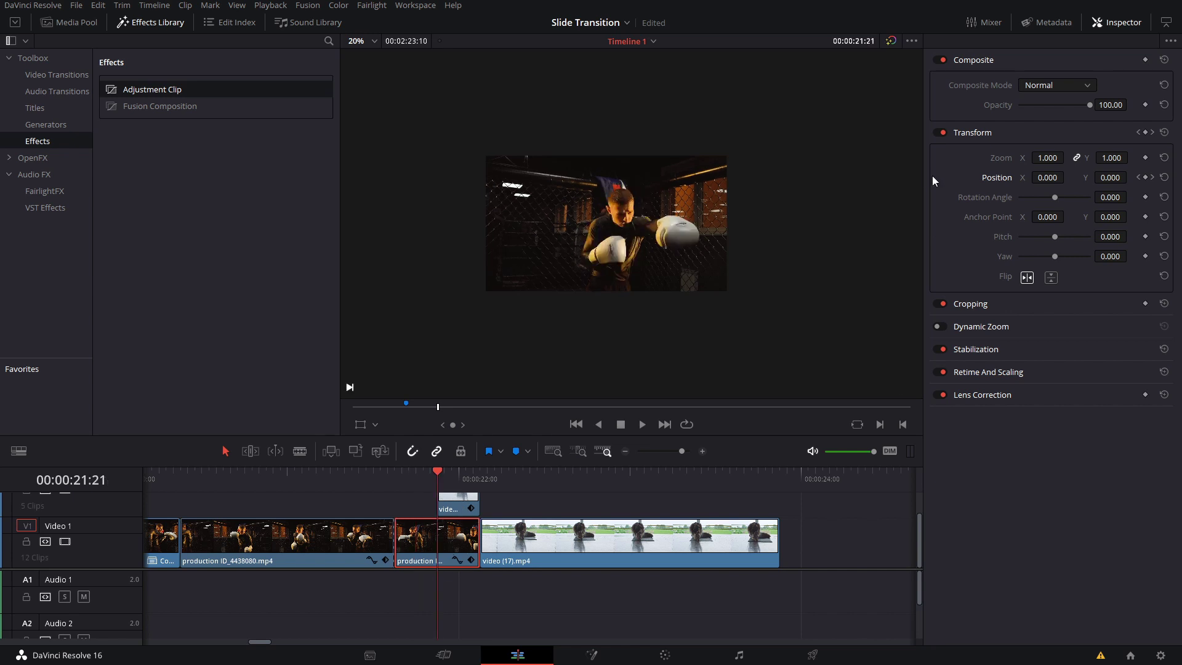
# Step: Zoom into the timeline and step to 21:22, where the yoga piece reads Position X 1600
pyautogui.scroll(5, 463, 500)
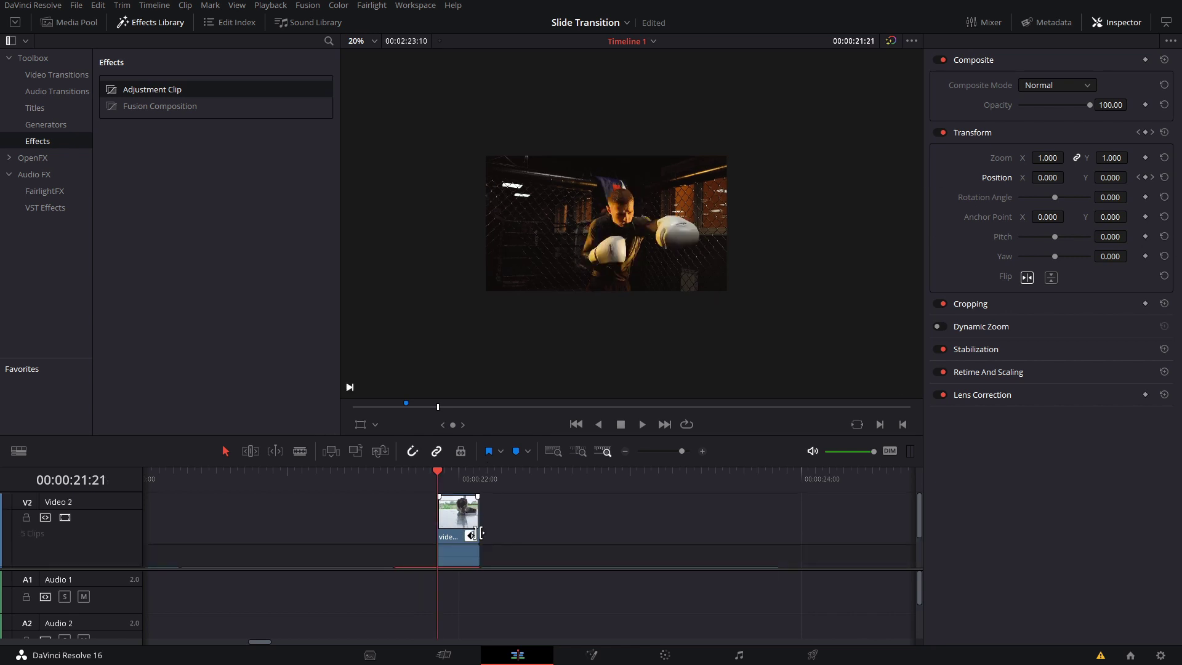
pyautogui.press('Right')
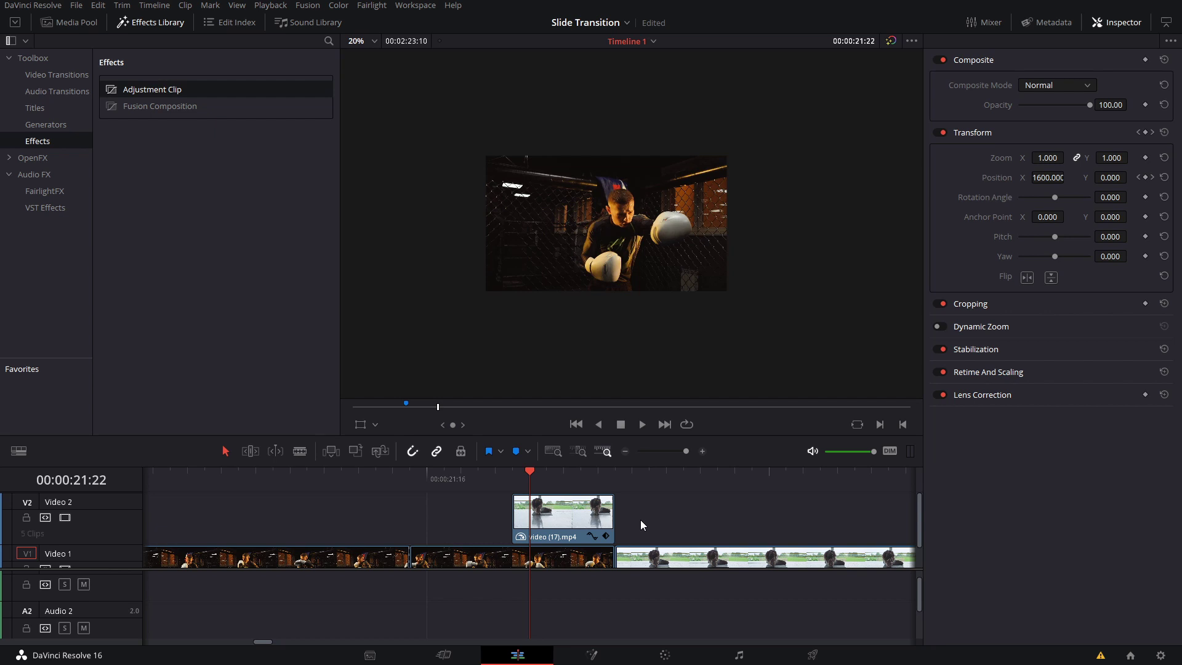